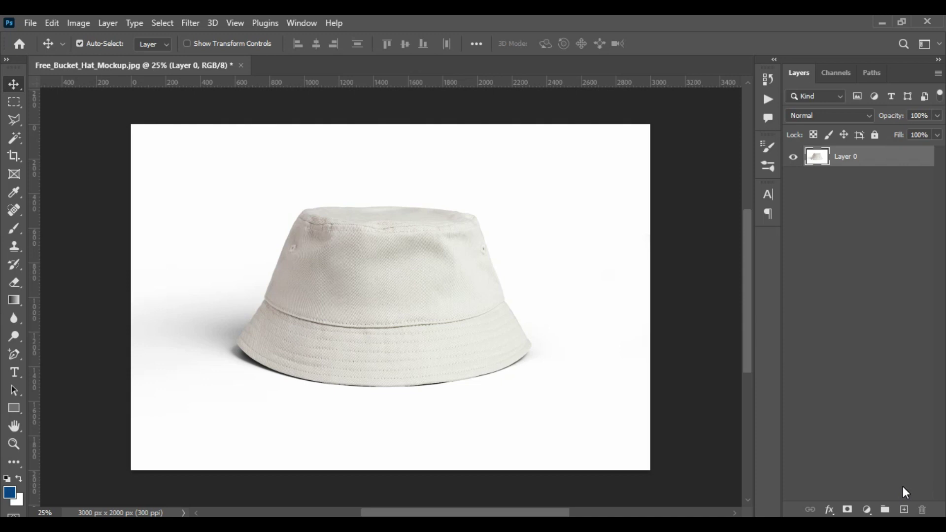
Step: Zoom in on the hat photo and select the Pen Tool in Shape mode
{"action": "key", "text": "ctrl+plus"}
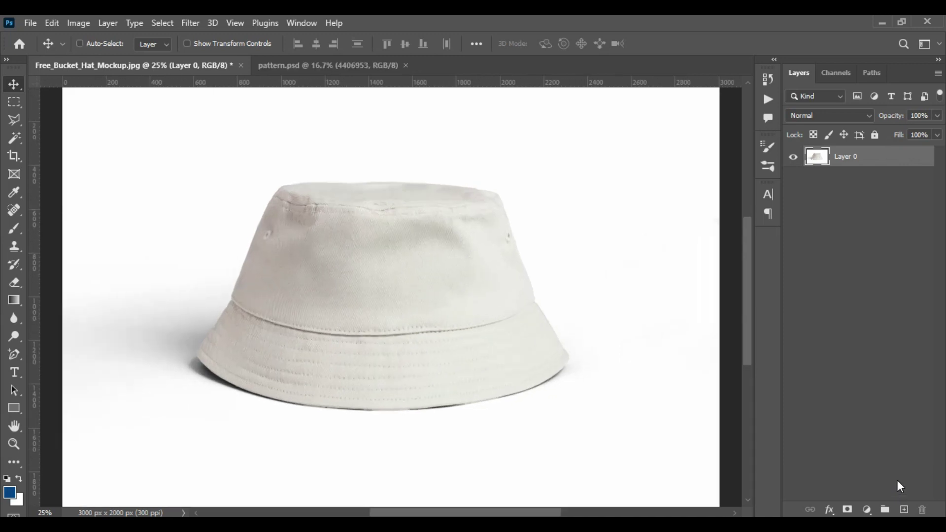
{"action": "key", "text": "ctrl+plus"}
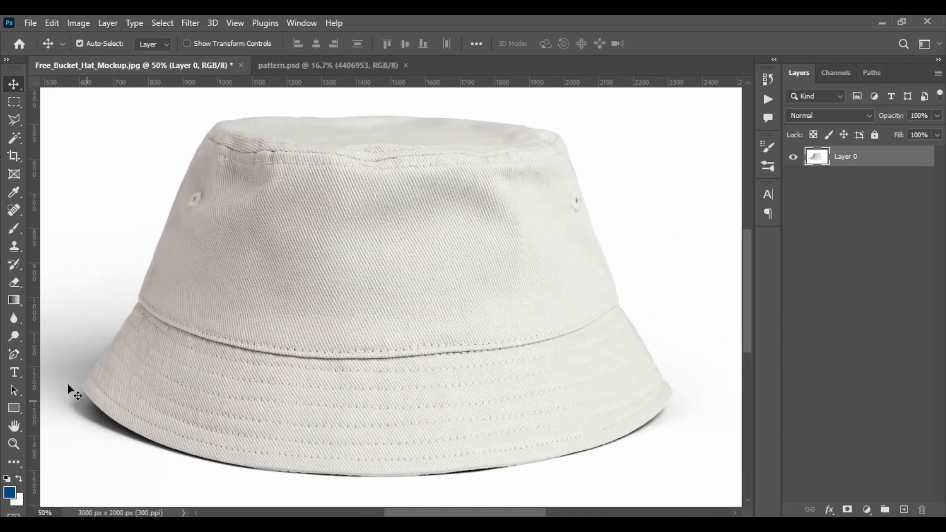
{"action": "left_click", "coordinate": [11, 354]}
{"action": "left_click", "coordinate": [70, 355]}
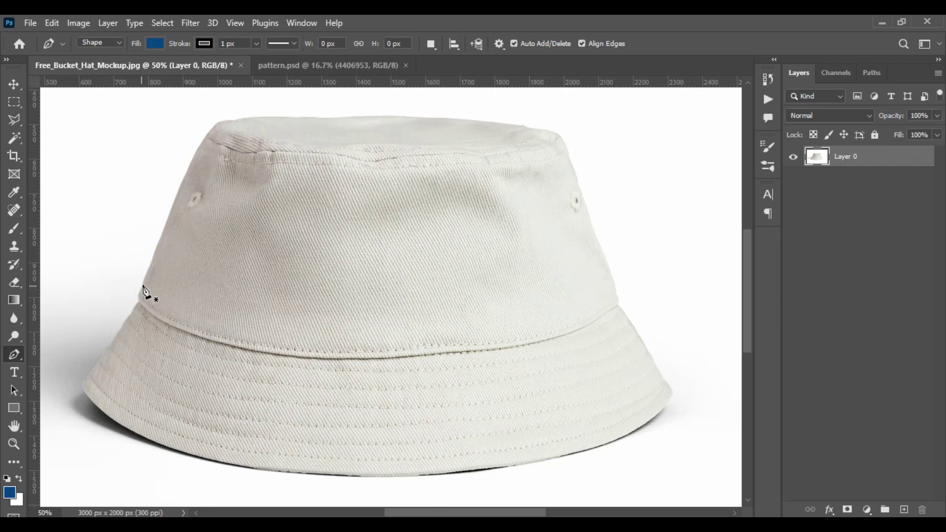
Step: Place pen anchors up the hat's left edge and across the crown, setting Shape 1 opacity to 0%
{"action": "left_click", "coordinate": [142, 282]}
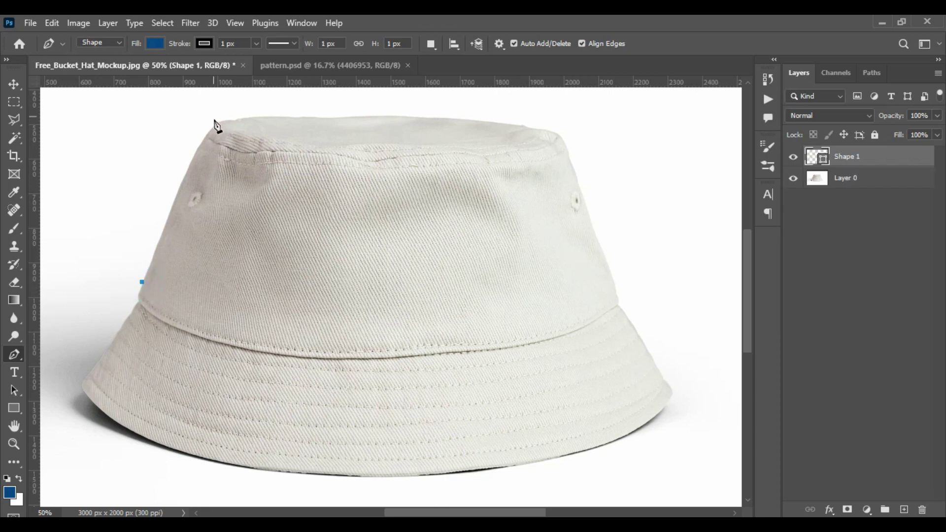
{"action": "left_click", "coordinate": [199, 145]}
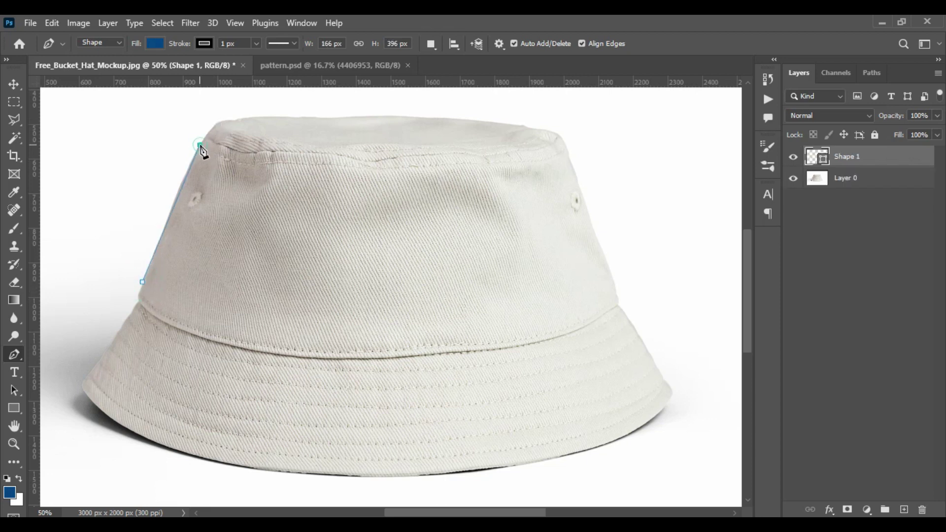
{"action": "left_click", "coordinate": [228, 120]}
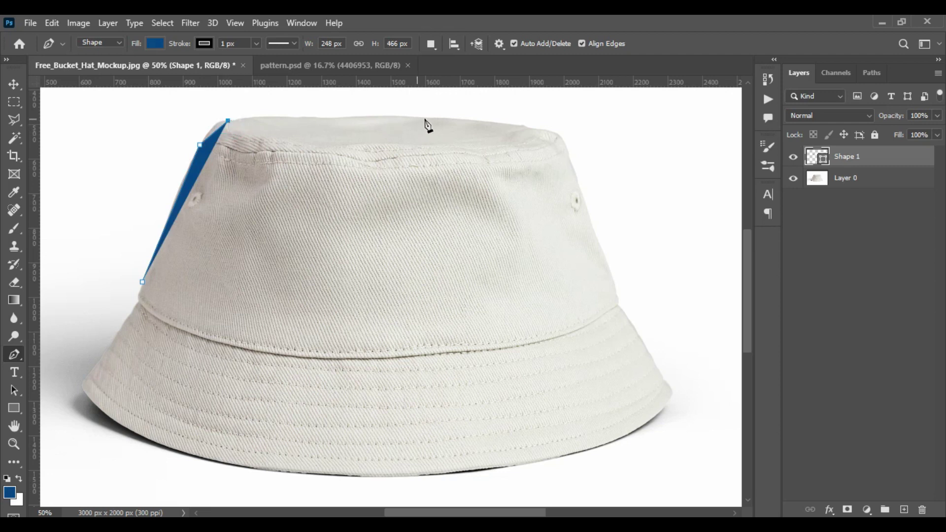
{"action": "left_click", "coordinate": [523, 127]}
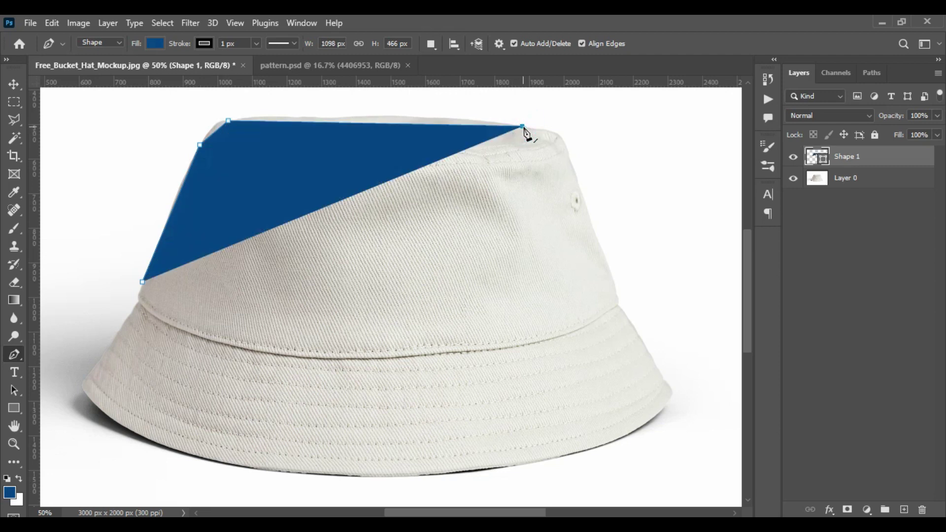
{"action": "left_click", "coordinate": [564, 142]}
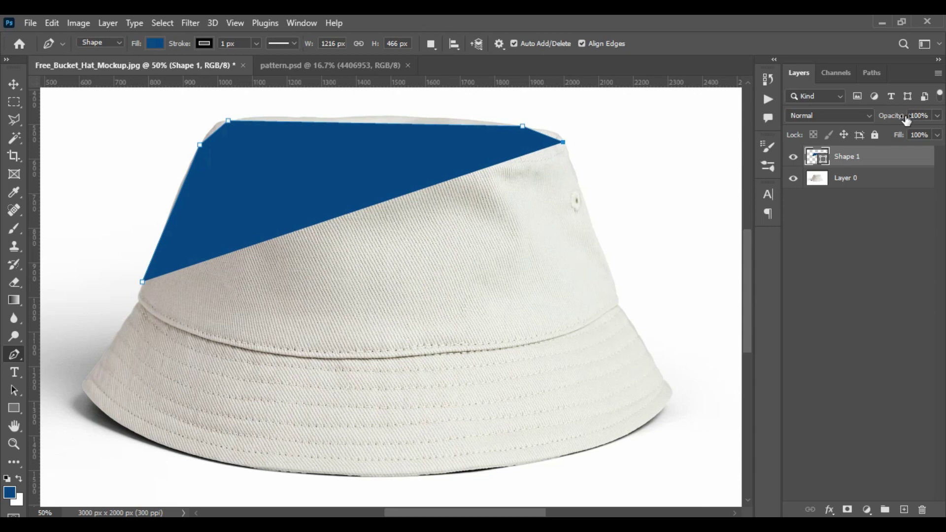
{"action": "left_click_drag", "start_coordinate": [906, 120], "coordinate": [815, 132]}
Step: Continue anchors around the brim and close the outline at its starting point
{"action": "left_click", "coordinate": [616, 307]}
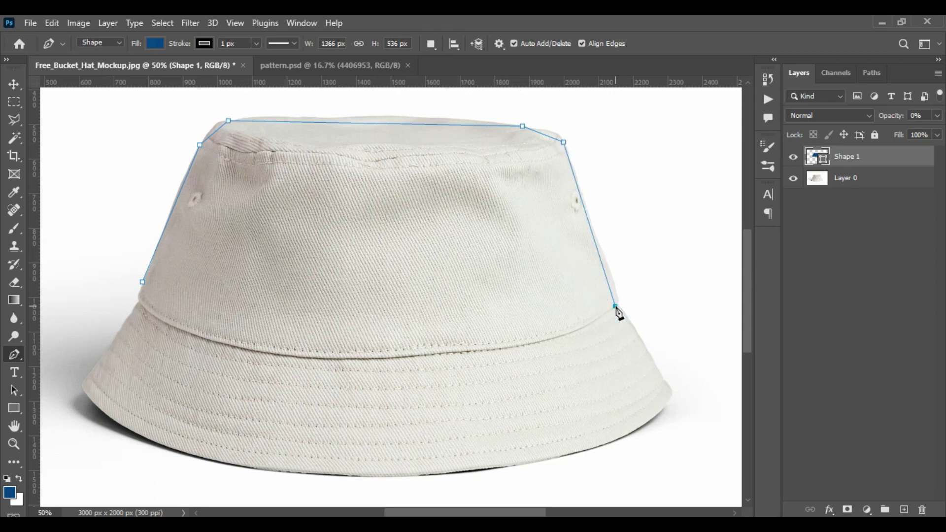
{"action": "left_click", "coordinate": [664, 383]}
{"action": "left_click", "coordinate": [656, 413]}
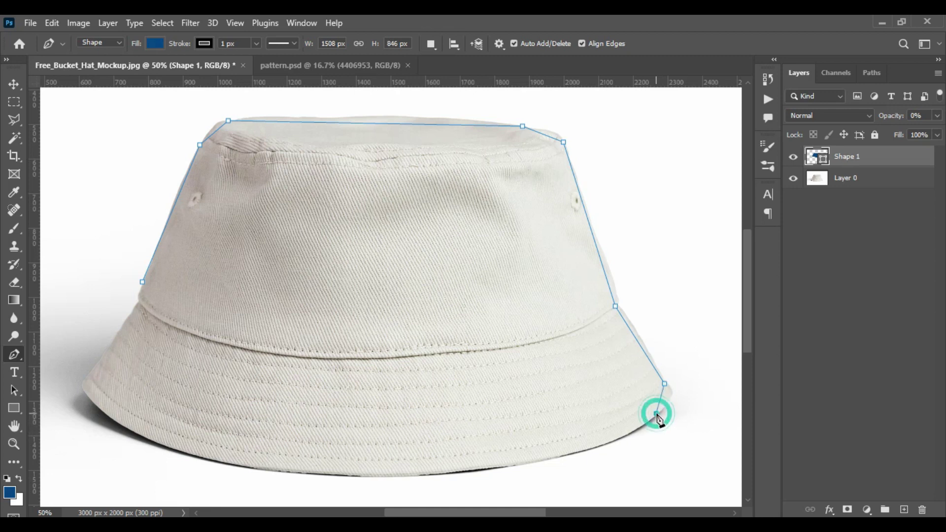
{"action": "left_click", "coordinate": [92, 400]}
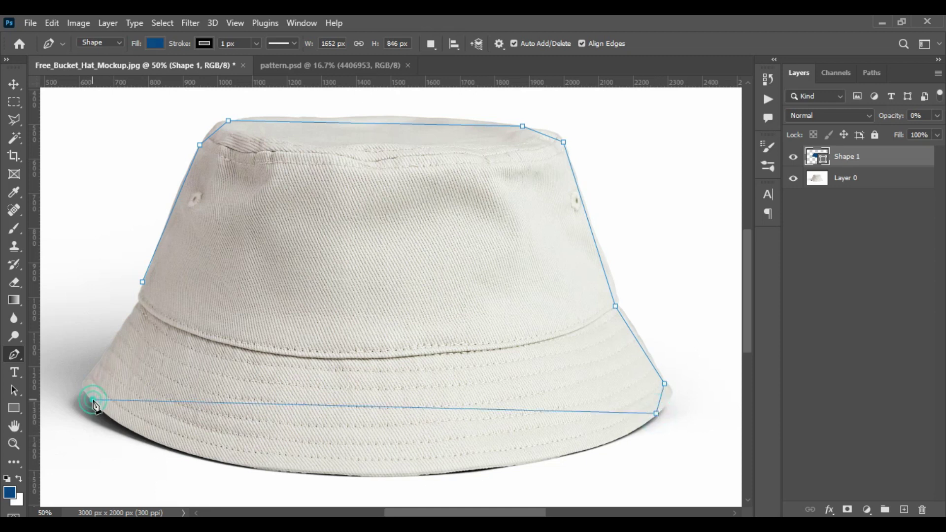
{"action": "left_click", "coordinate": [85, 376]}
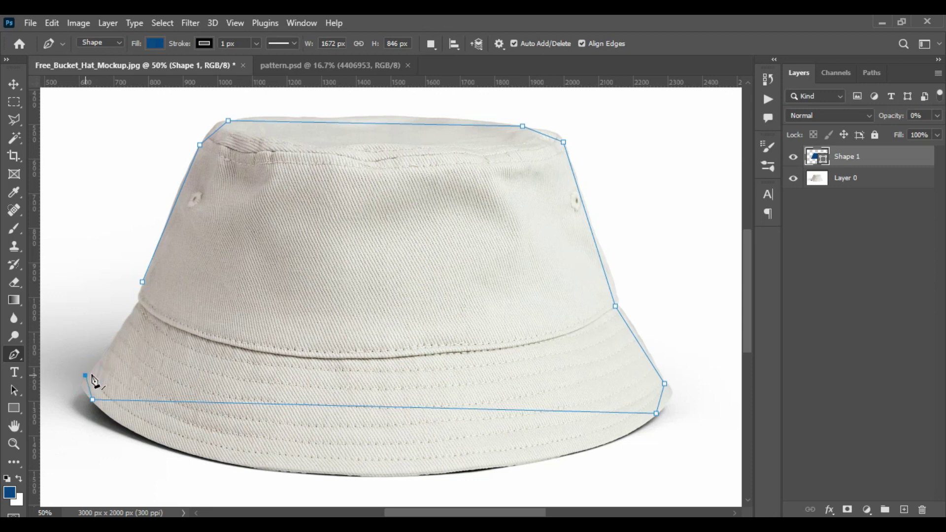
{"action": "left_click", "coordinate": [137, 303]}
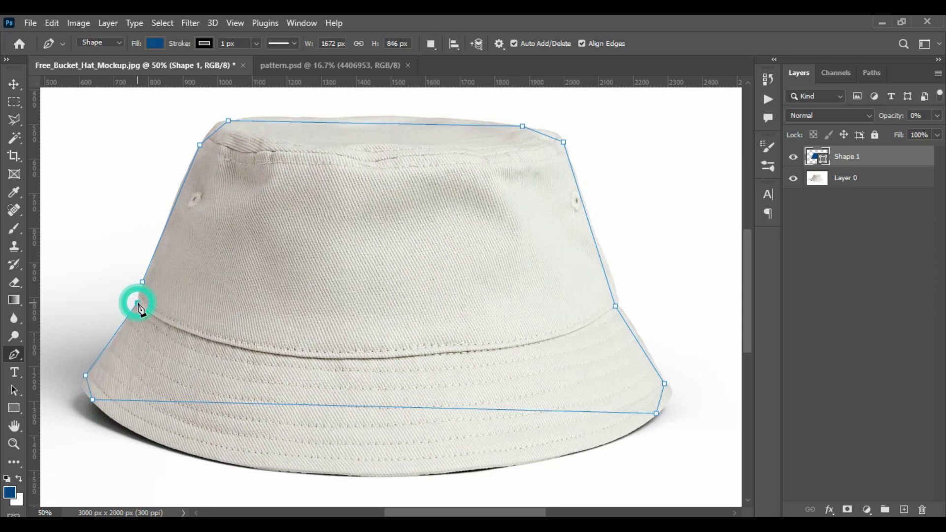
{"action": "left_click", "coordinate": [142, 282]}
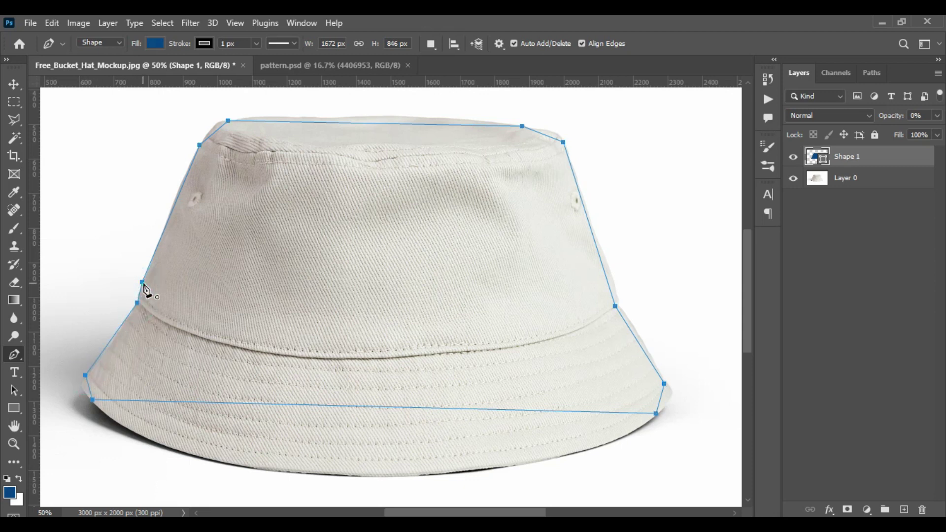
Step: With the Add Anchor Point Tool, pull a midpoint of the bottom edge down into the brim curve
{"action": "right_click", "coordinate": [7, 356]}
{"action": "left_click", "coordinate": [7, 356]}
{"action": "right_click", "coordinate": [7, 355]}
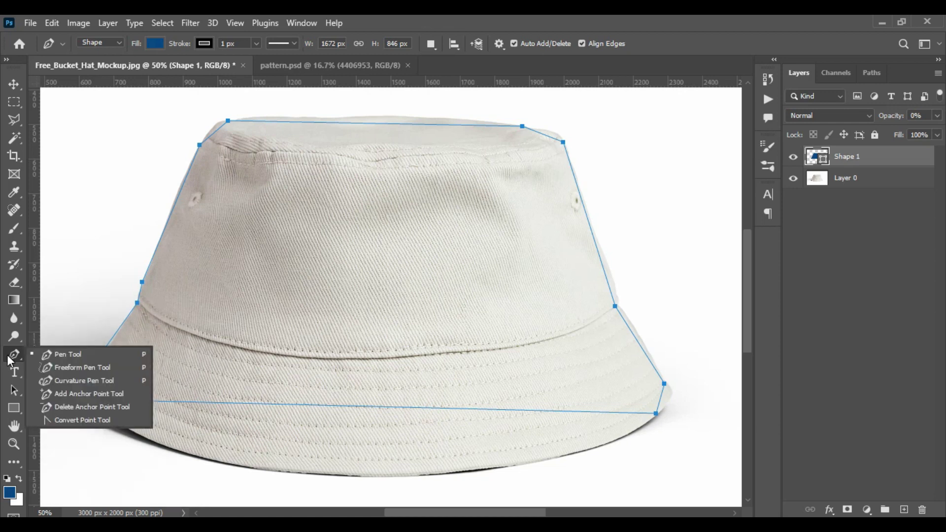
{"action": "left_click", "coordinate": [78, 392]}
{"action": "left_click", "coordinate": [369, 408]}
{"action": "left_click_drag", "start_coordinate": [370, 407], "coordinate": [375, 478]}
Step: Tune the curve handles on both sides of the brim and nudge the right brim corner point
{"action": "left_click_drag", "start_coordinate": [519, 479], "coordinate": [611, 475]}
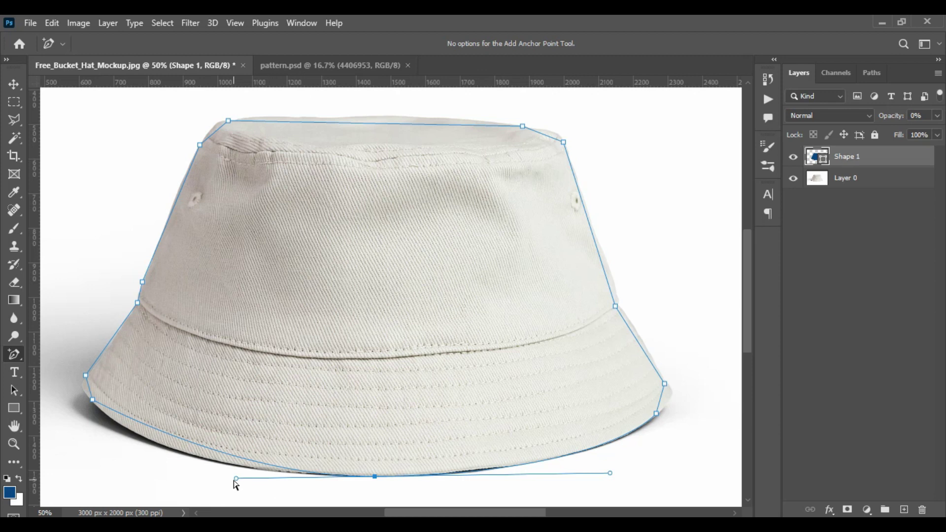
{"action": "left_click_drag", "start_coordinate": [236, 478], "coordinate": [140, 471]}
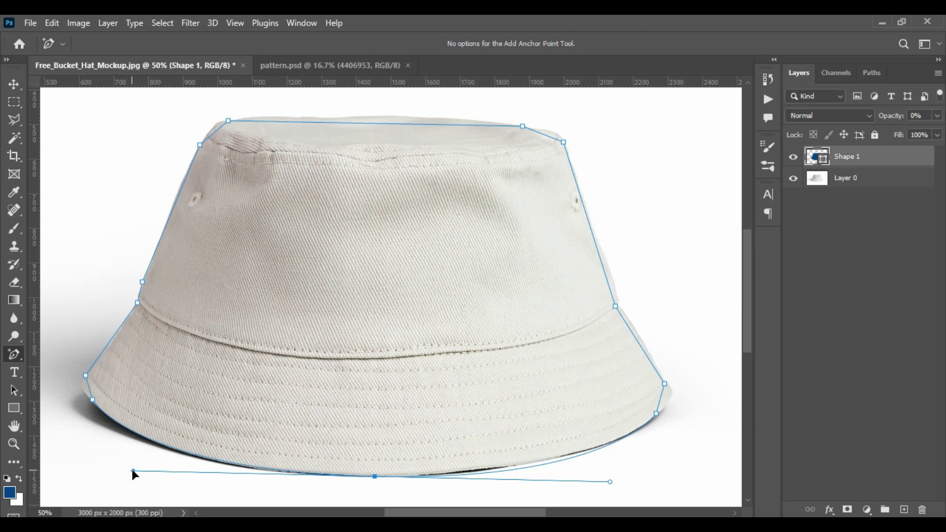
{"action": "left_click_drag", "start_coordinate": [133, 470], "coordinate": [131, 471]}
{"action": "left_click_drag", "start_coordinate": [610, 482], "coordinate": [610, 473]}
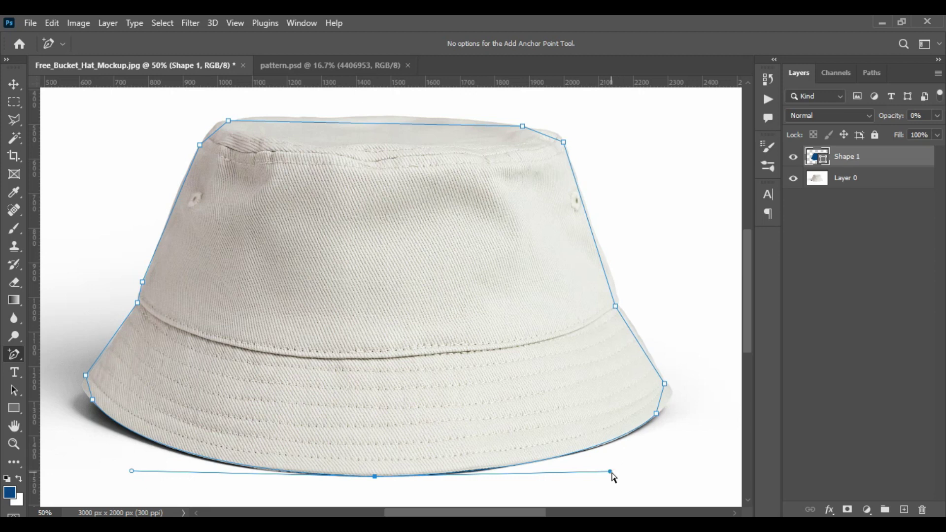
{"action": "left_click_drag", "start_coordinate": [610, 473], "coordinate": [620, 470]}
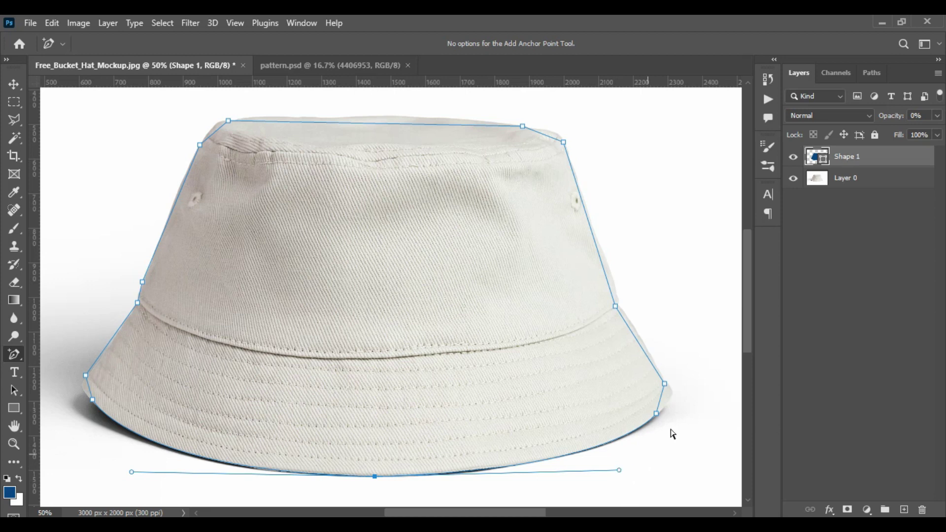
{"action": "left_click", "coordinate": [665, 385]}
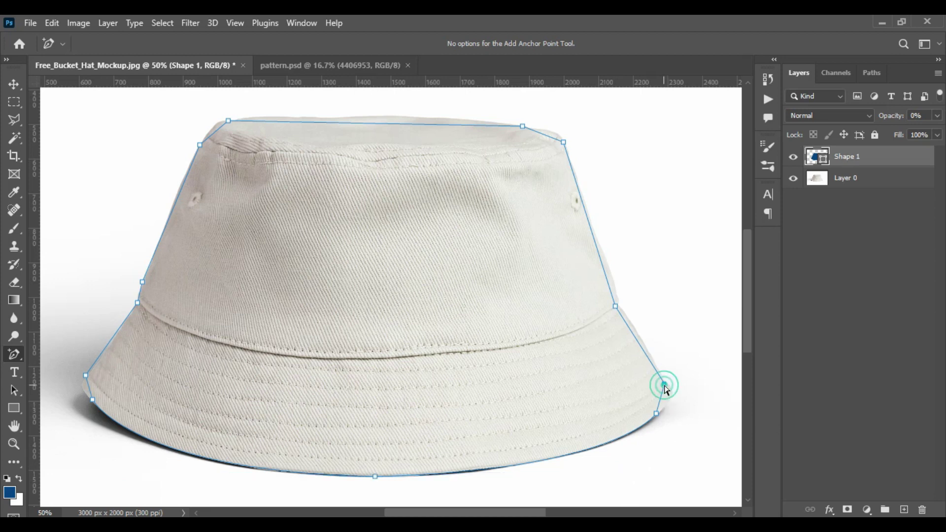
{"action": "left_click_drag", "start_coordinate": [665, 385], "coordinate": [666, 385]}
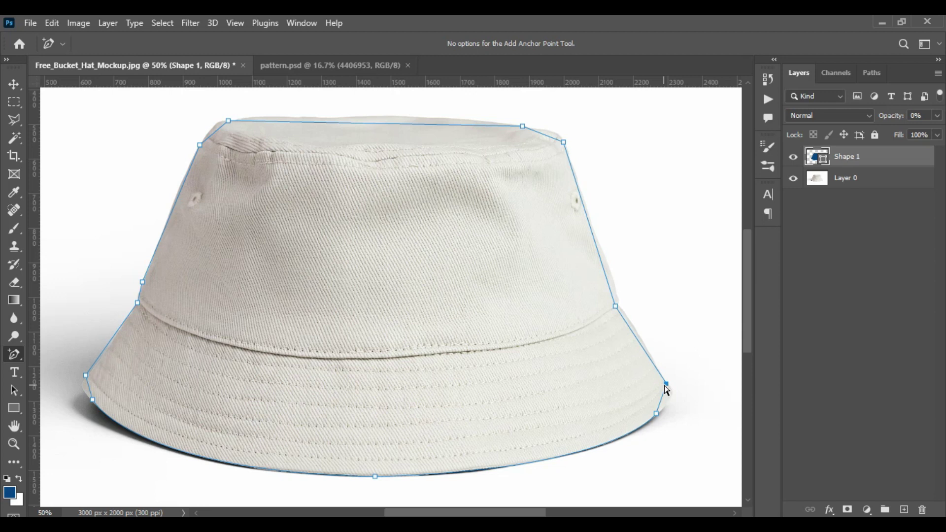
Step: Zoom to 66.7% and add anchor points along the right brim edge, nudging them outward
{"action": "key", "text": "ctrl+plus"}
{"action": "key", "text": "ctrl+plus"}
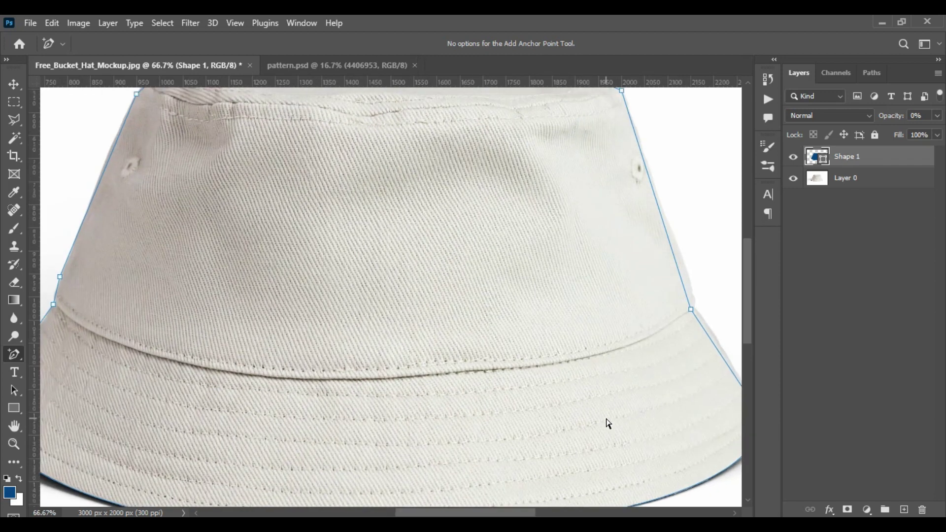
{"action": "left_click_drag", "start_coordinate": [607, 416], "coordinate": [450, 294]}
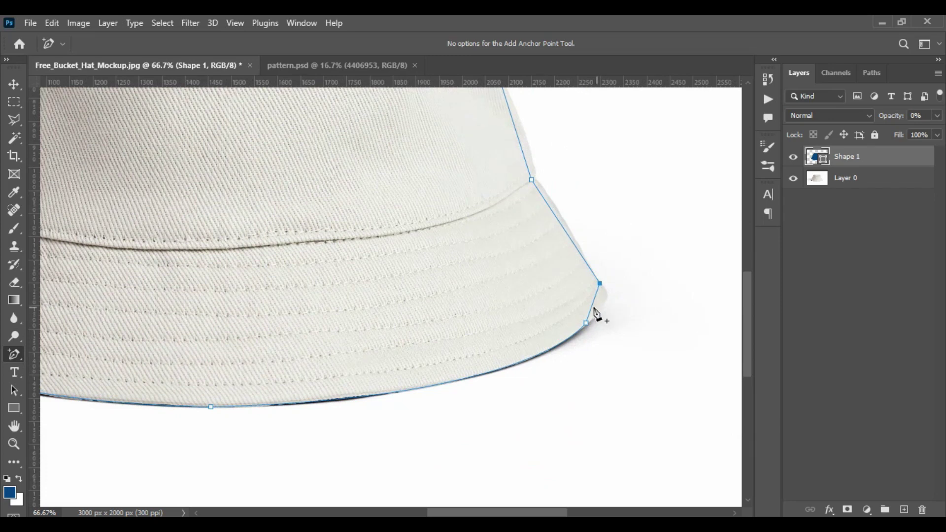
{"action": "left_click", "coordinate": [594, 302]}
{"action": "key", "text": "shift+Right"}
{"action": "key", "text": "shift+Right"}
{"action": "key", "text": "shift+Right"}
{"action": "left_click", "coordinate": [562, 226]}
{"action": "key", "text": "shift+Right"}
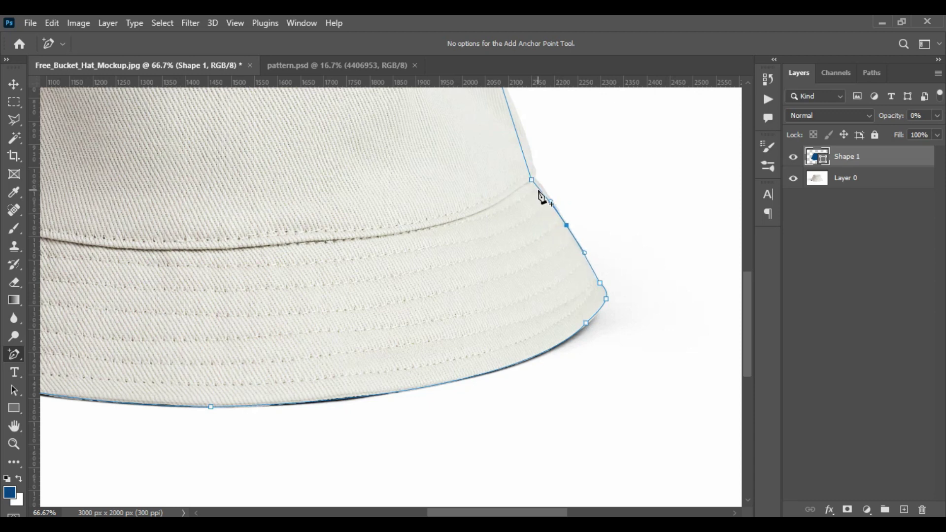
{"action": "left_click", "coordinate": [541, 187]}
{"action": "left_click", "coordinate": [587, 323]}
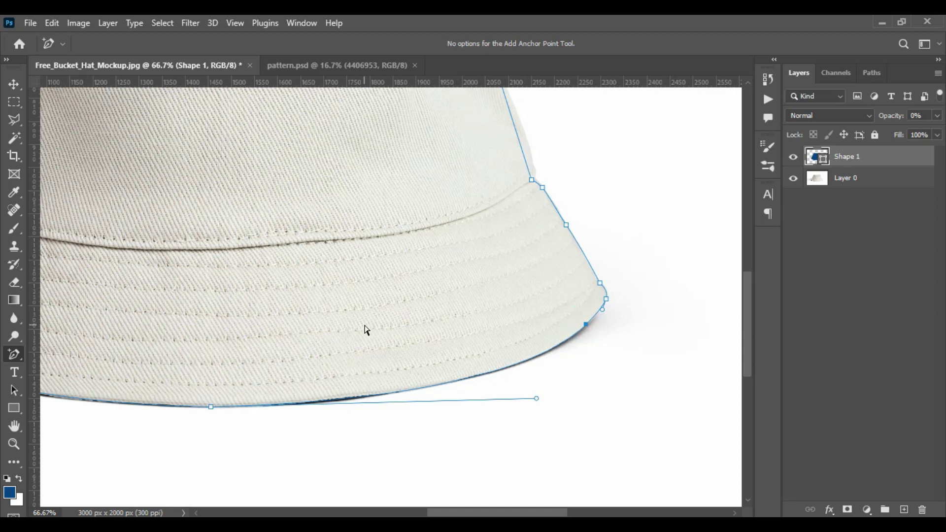
Step: Add and shift anchor points along the left brim edge near its lower corner
{"action": "left_click_drag", "start_coordinate": [315, 319], "coordinate": [565, 313]}
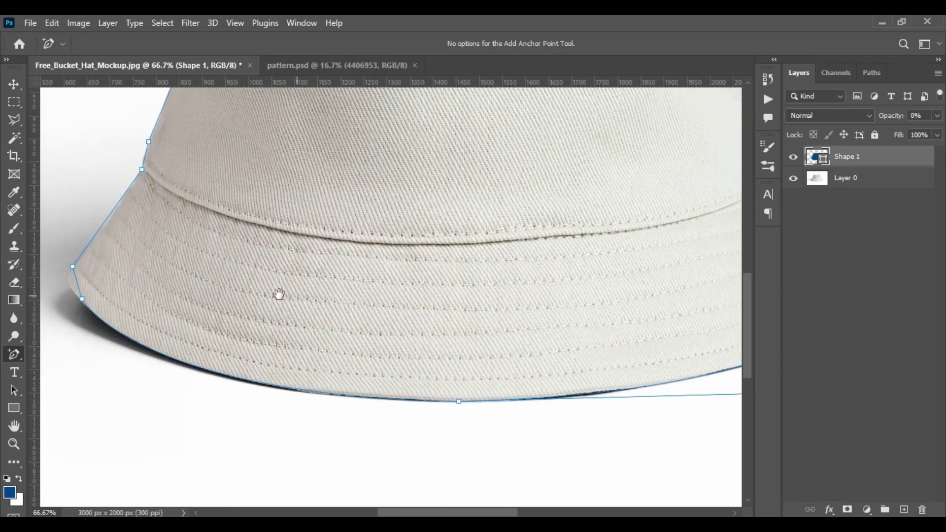
{"action": "left_click_drag", "start_coordinate": [272, 298], "coordinate": [392, 330]}
{"action": "left_click", "coordinate": [193, 298]}
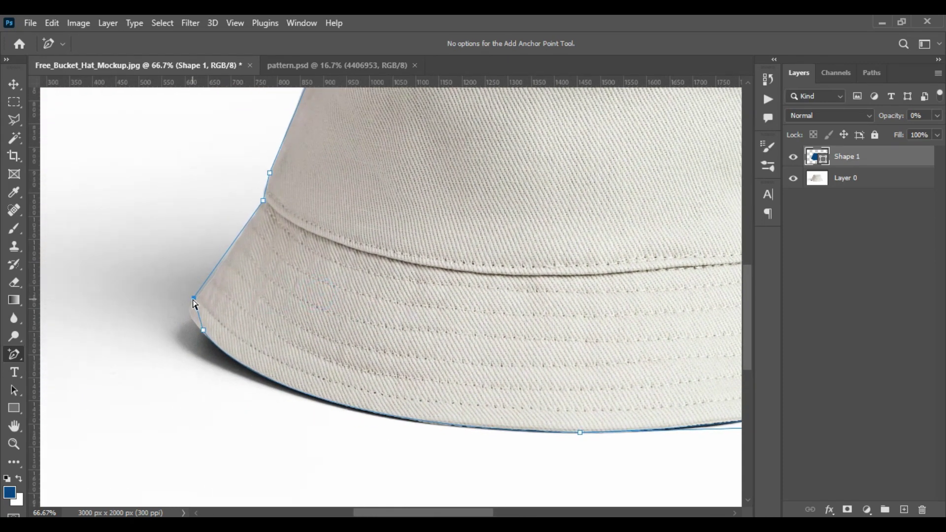
{"action": "left_click", "coordinate": [194, 299]}
{"action": "left_click", "coordinate": [224, 259]}
{"action": "left_click_drag", "start_coordinate": [225, 258], "coordinate": [227, 259]}
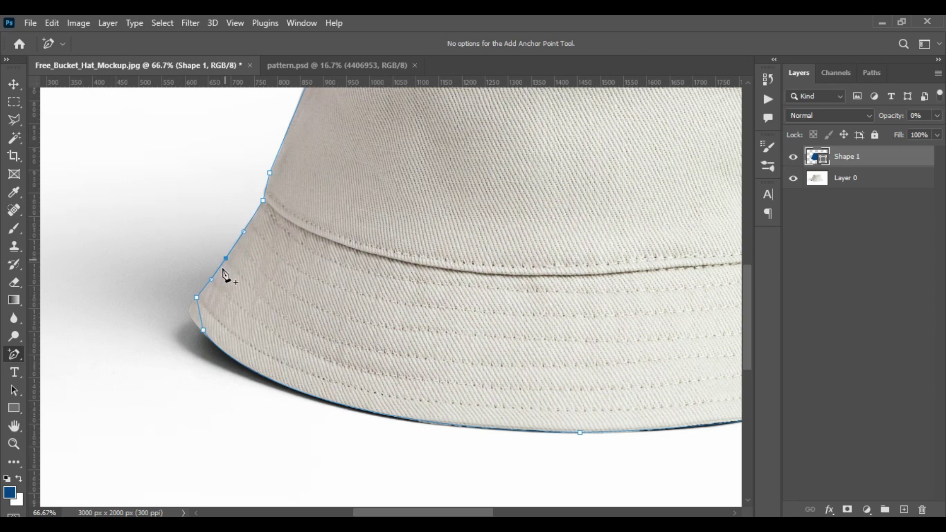
{"action": "left_click", "coordinate": [199, 312]}
{"action": "left_click_drag", "start_coordinate": [291, 291], "coordinate": [219, 423]}
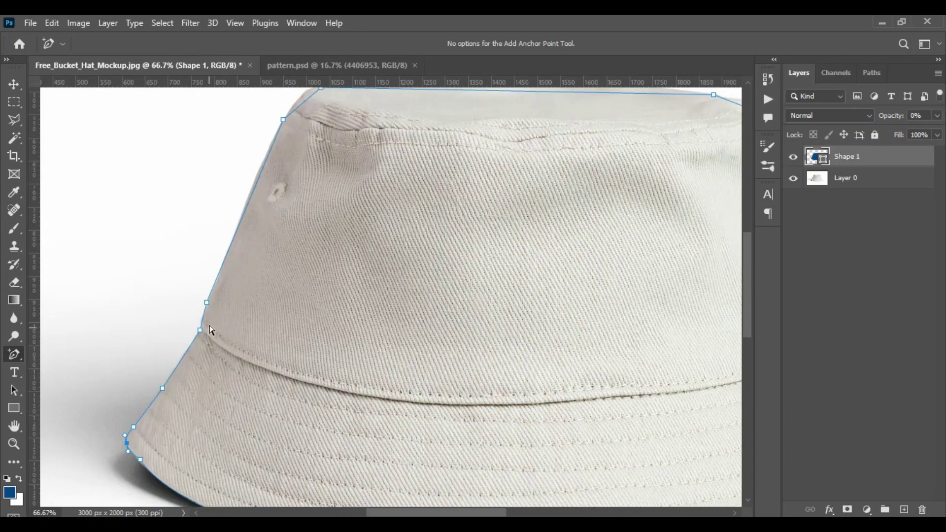
Step: Add anchor points along the crown's left edge, shifting them onto the hat outline
{"action": "left_click", "coordinate": [202, 322]}
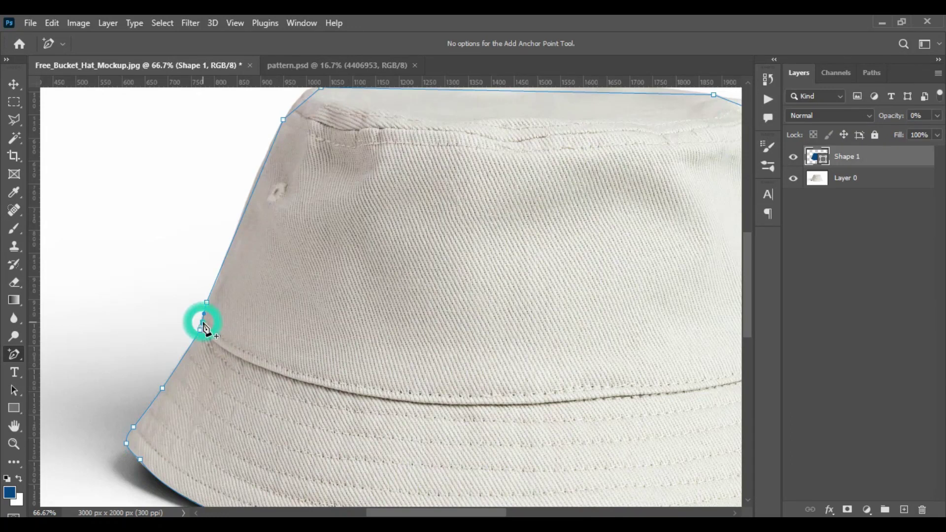
{"action": "left_click", "coordinate": [207, 307]}
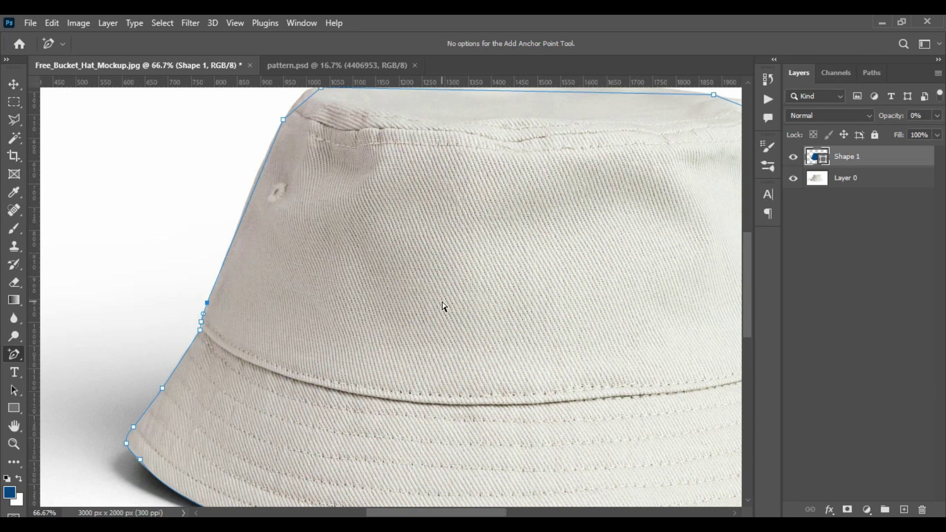
{"action": "left_click", "coordinate": [256, 186]}
{"action": "left_click_drag", "start_coordinate": [256, 187], "coordinate": [251, 187]}
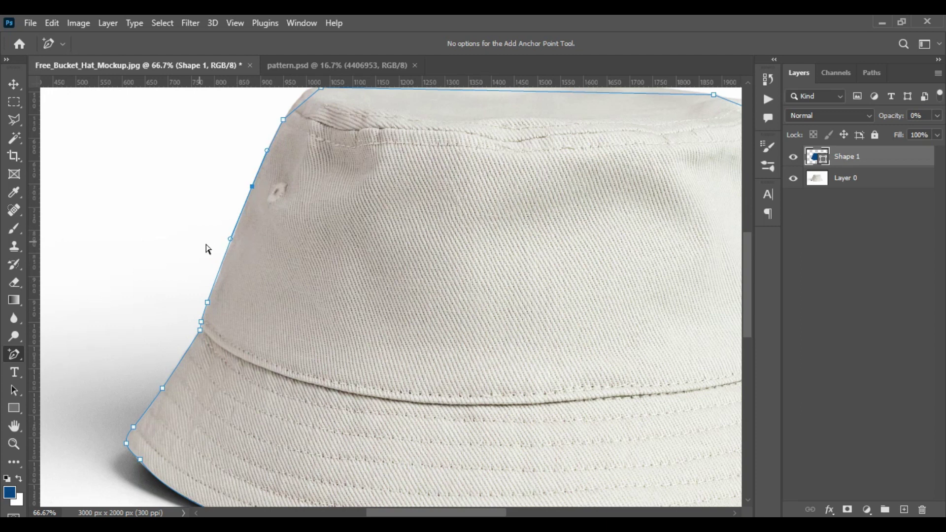
{"action": "left_click", "coordinate": [231, 238]}
{"action": "left_click", "coordinate": [217, 278]}
Step: Add a top-left corner anchor and nudge it with arrow keys onto the hat edge
{"action": "left_click_drag", "start_coordinate": [385, 271], "coordinate": [281, 430]}
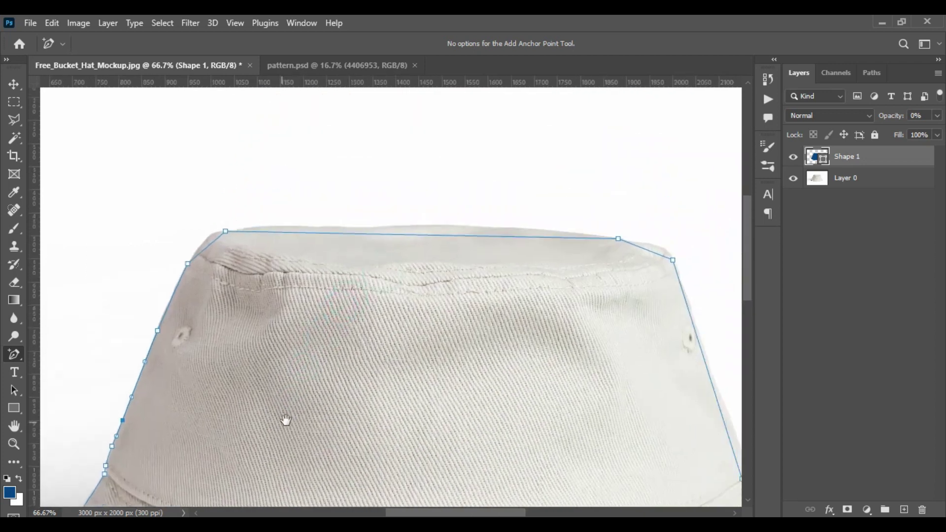
{"action": "left_click", "coordinate": [204, 253]}
{"action": "left_click_drag", "start_coordinate": [204, 253], "coordinate": [204, 255]}
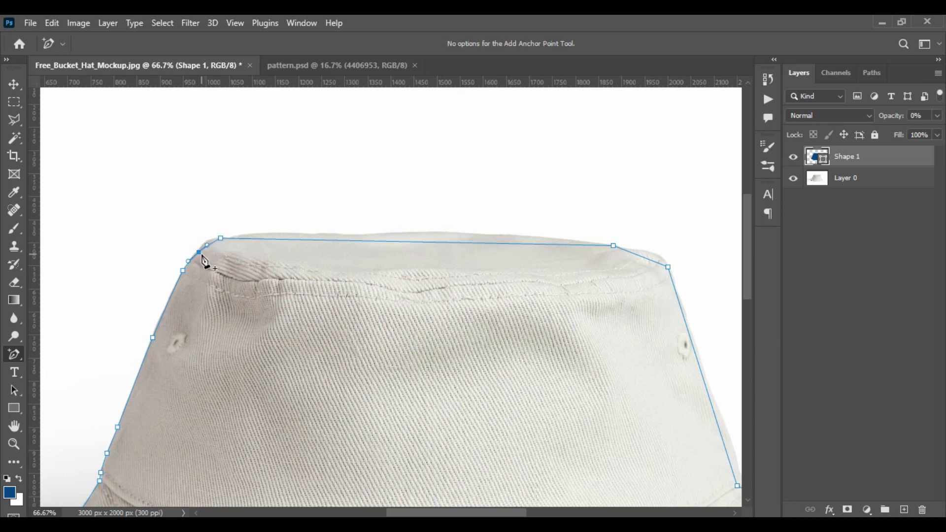
{"action": "key", "text": "Up"}
{"action": "key", "text": "Up"}
{"action": "key", "text": "Up"}
{"action": "key", "text": "Right"}
{"action": "key", "text": "Right"}
{"action": "key", "text": "Right"}
{"action": "key", "text": "Right"}
{"action": "key", "text": "Right"}
{"action": "key", "text": "Right"}
{"action": "left_click", "coordinate": [221, 238]}
{"action": "key", "text": "Up"}
{"action": "key", "text": "Up"}
{"action": "key", "text": "Up"}
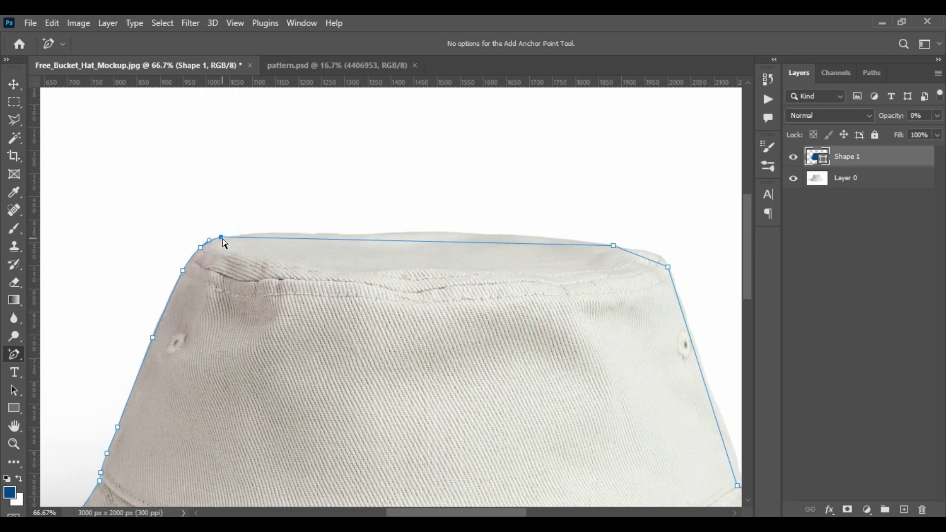
Step: Add anchors along the crown's top edge, raising one to follow the curve
{"action": "left_click_drag", "start_coordinate": [393, 271], "coordinate": [300, 298]}
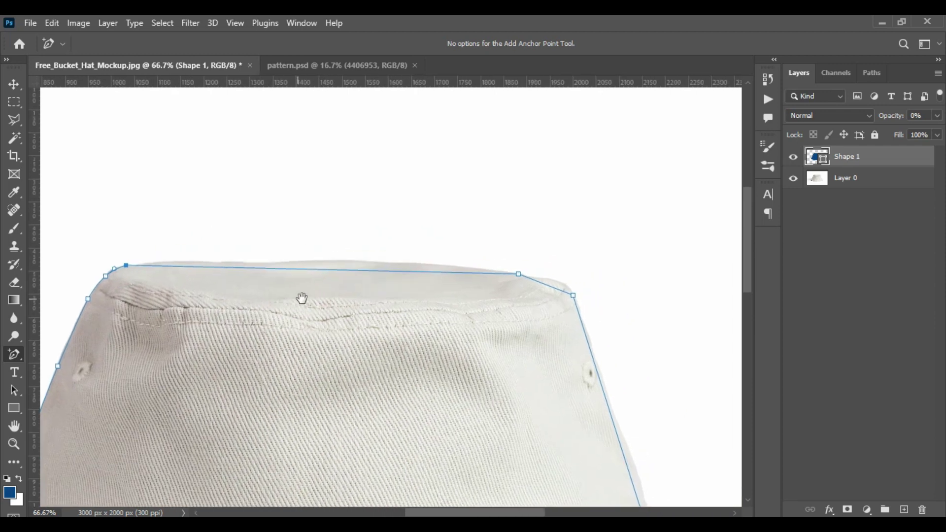
{"action": "left_click", "coordinate": [260, 269]}
{"action": "left_click_drag", "start_coordinate": [260, 269], "coordinate": [260, 265]}
{"action": "left_click", "coordinate": [172, 263]}
{"action": "left_click", "coordinate": [394, 268]}
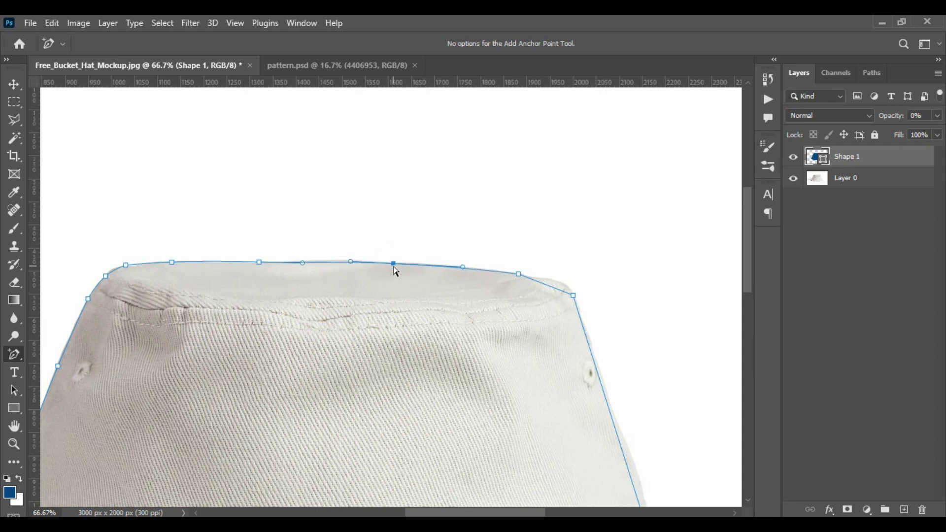
{"action": "left_click", "coordinate": [326, 262]}
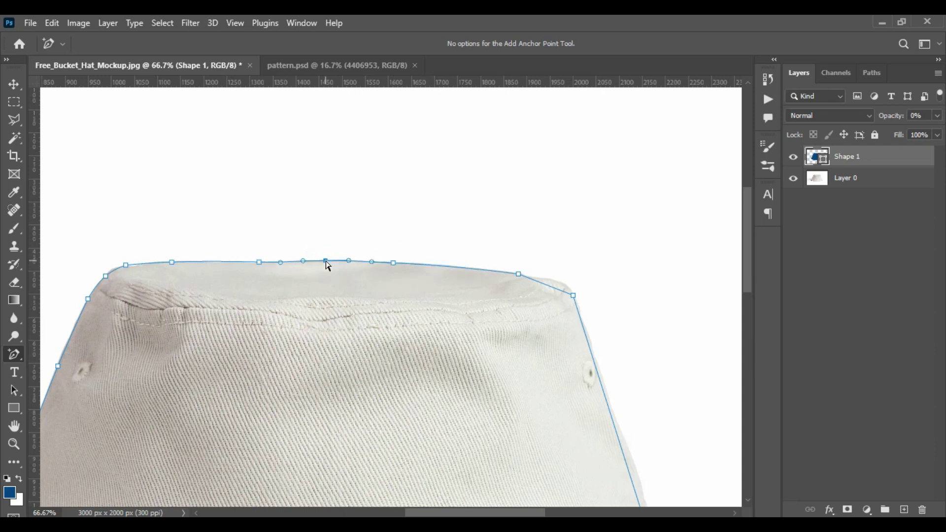
{"action": "left_click", "coordinate": [214, 263]}
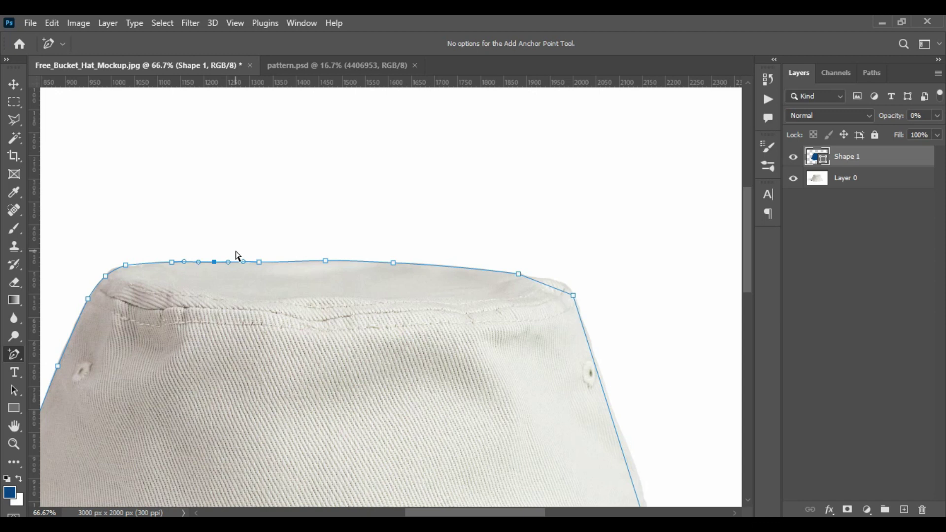
Step: Round the crown's top-right corner with added anchors nudged by arrow keys
{"action": "left_click", "coordinate": [551, 287]}
{"action": "key", "text": "shift+Right"}
{"action": "key", "text": "shift+Right"}
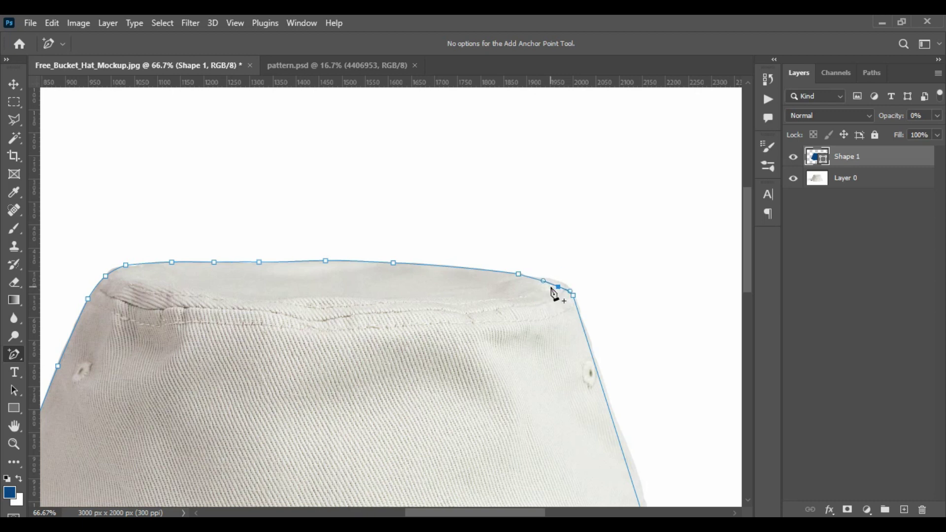
{"action": "key", "text": "shift+Up"}
{"action": "key", "text": "shift+Up"}
{"action": "key", "text": "Down"}
{"action": "key", "text": "Down"}
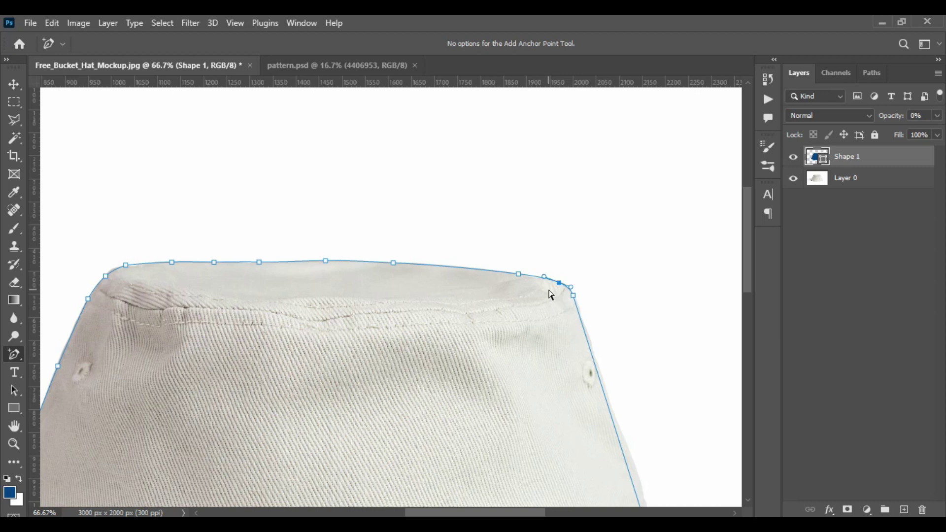
{"action": "left_click", "coordinate": [535, 276]}
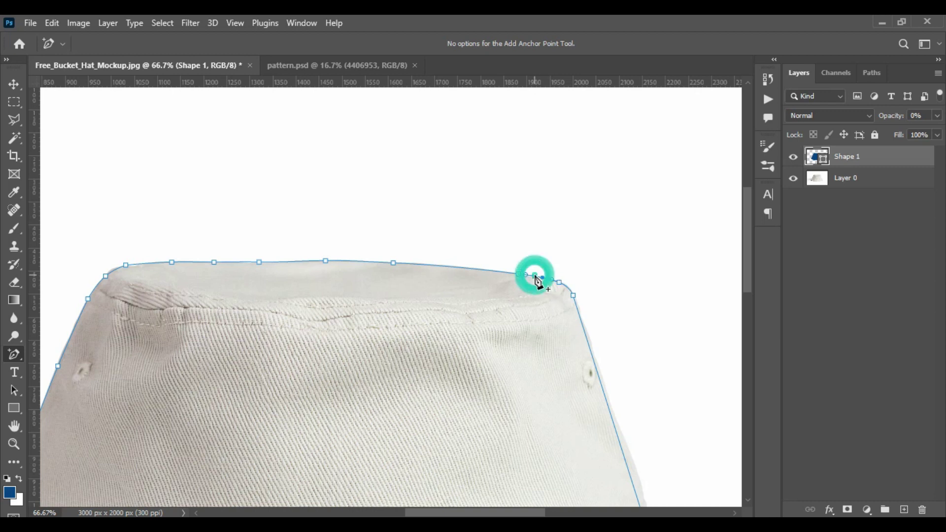
{"action": "left_click", "coordinate": [561, 283]}
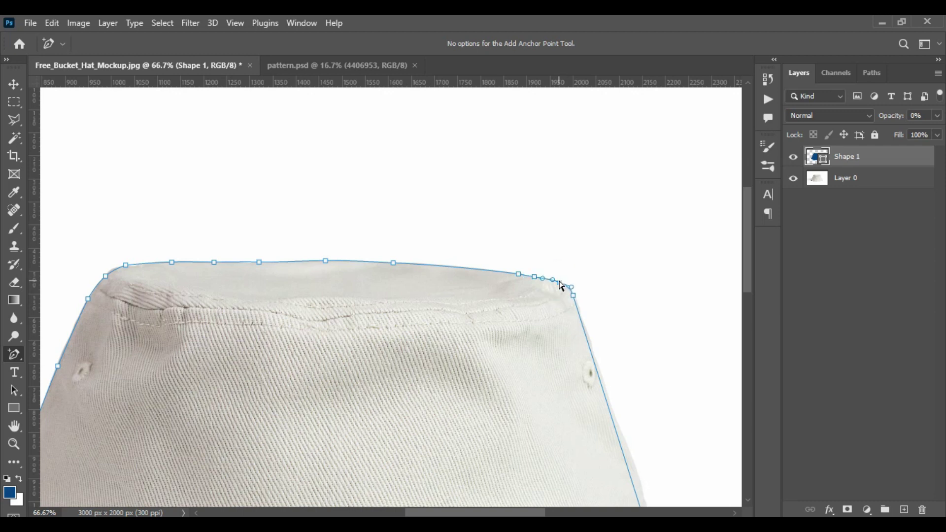
Step: Add anchors down the crown's right side and bend it outward to match the hat
{"action": "mouse_move", "coordinate": [619, 321]}
{"action": "left_mouse_down"}
{"action": "mouse_move", "coordinate": [583, 197]}
{"action": "mouse_move", "coordinate": [544, 116]}
{"action": "left_mouse_up"}
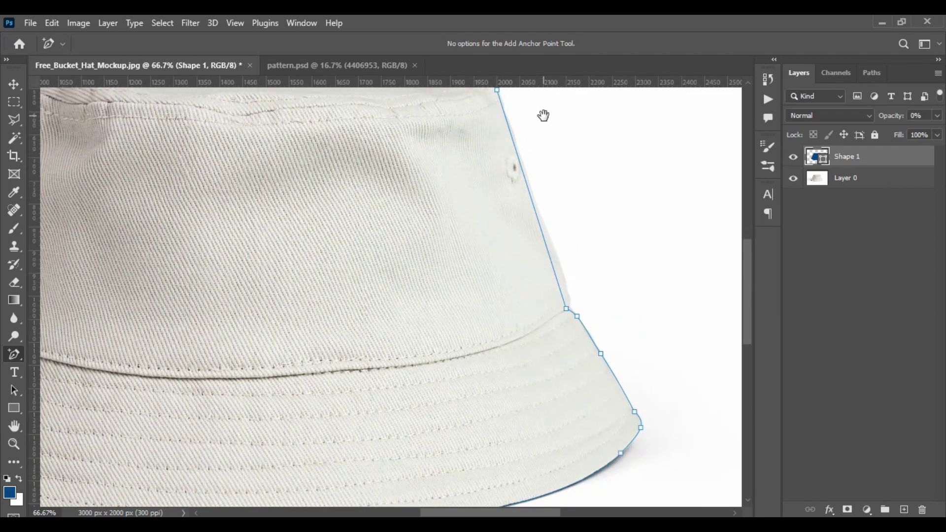
{"action": "left_click", "coordinate": [512, 134]}
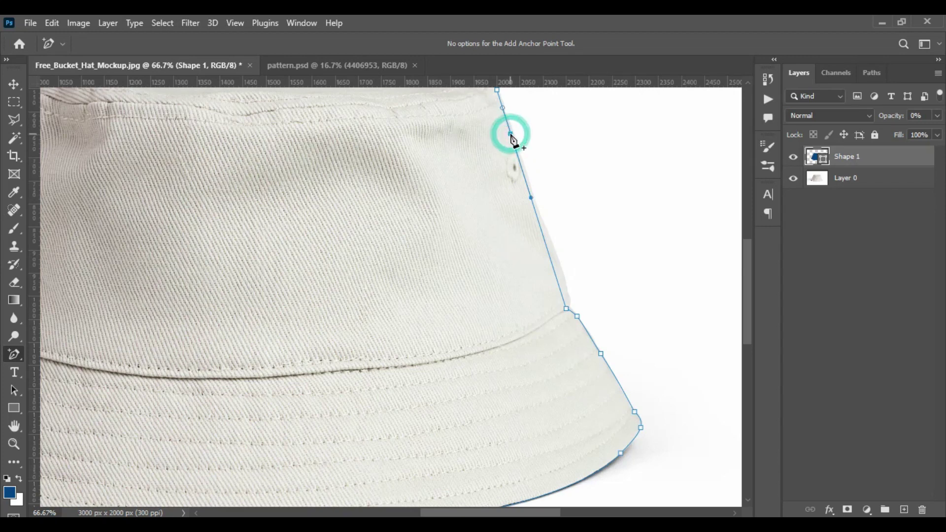
{"action": "left_click", "coordinate": [553, 261]}
{"action": "left_click_drag", "start_coordinate": [552, 262], "coordinate": [556, 269]}
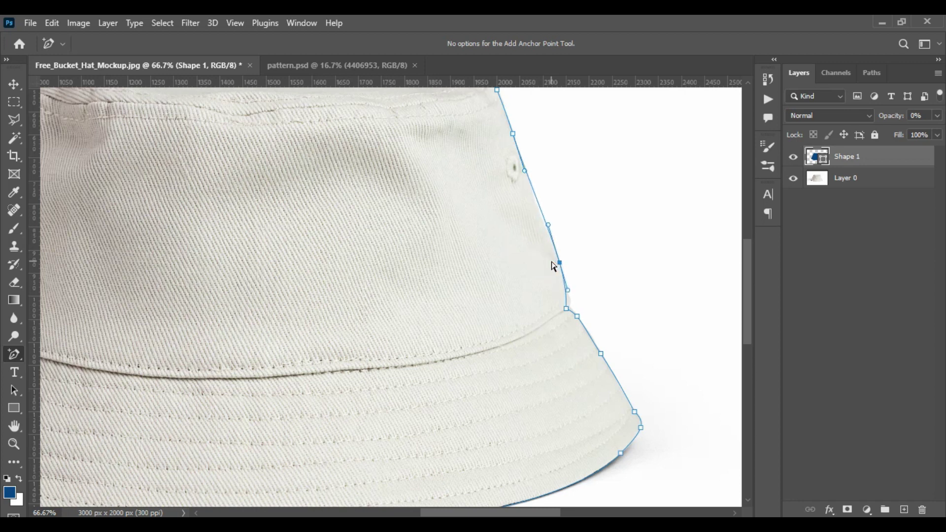
{"action": "left_click", "coordinate": [538, 201]}
{"action": "left_click_drag", "start_coordinate": [540, 202], "coordinate": [539, 201]}
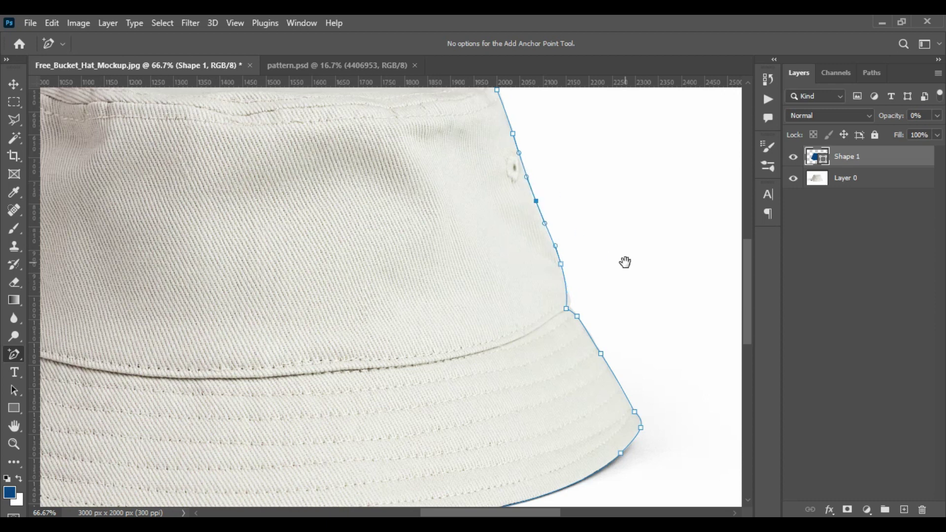
Step: Add an anchor where the crown meets the brim and check the left brim outline
{"action": "left_click_drag", "start_coordinate": [625, 262], "coordinate": [536, 204]}
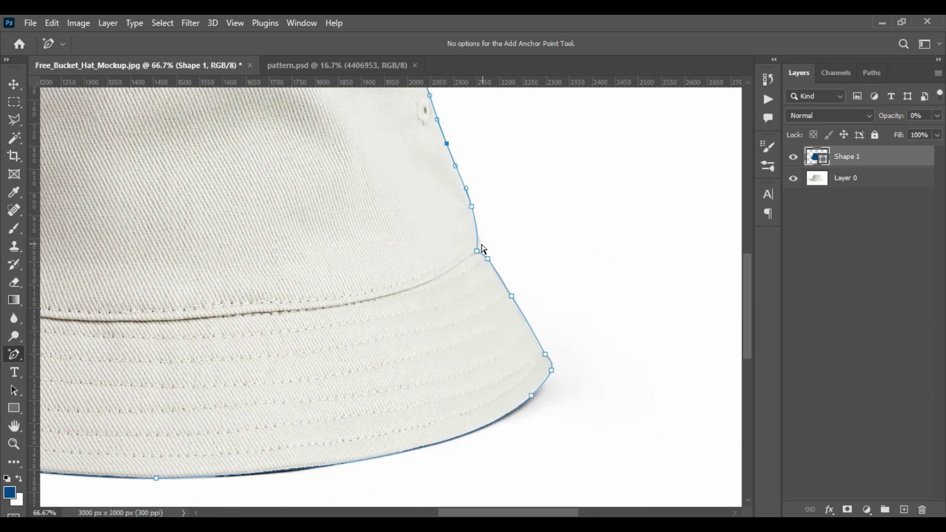
{"action": "left_click", "coordinate": [478, 241]}
{"action": "left_click", "coordinate": [477, 252]}
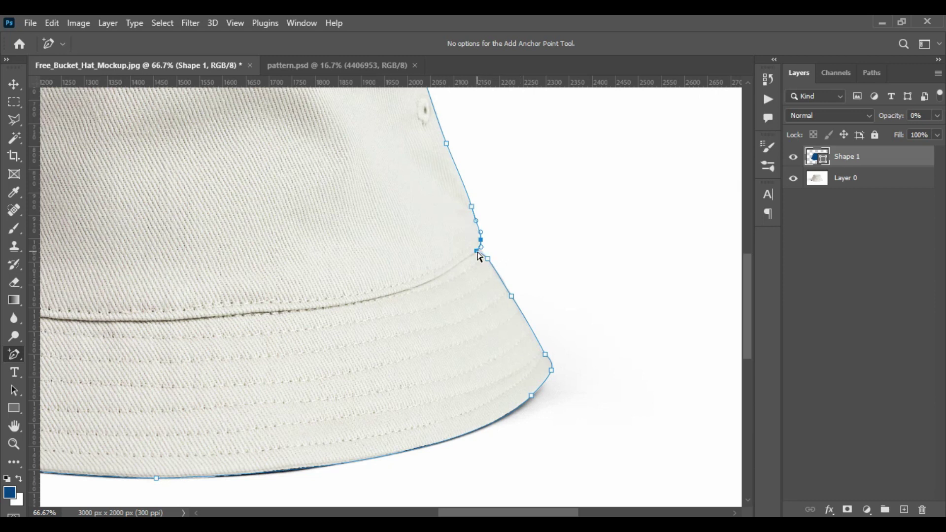
{"action": "left_click", "coordinate": [480, 254]}
{"action": "left_click_drag", "start_coordinate": [525, 253], "coordinate": [684, 197]}
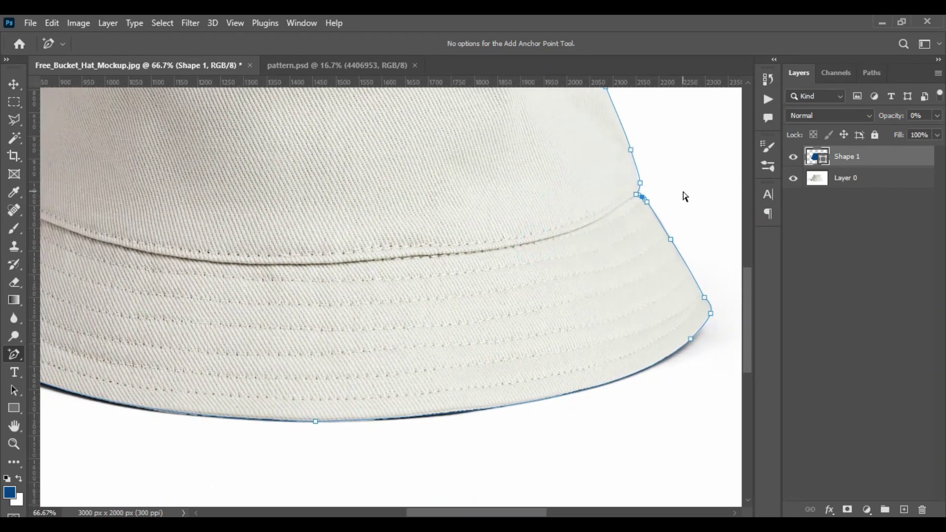
{"action": "left_click_drag", "start_coordinate": [332, 301], "coordinate": [270, 304]}
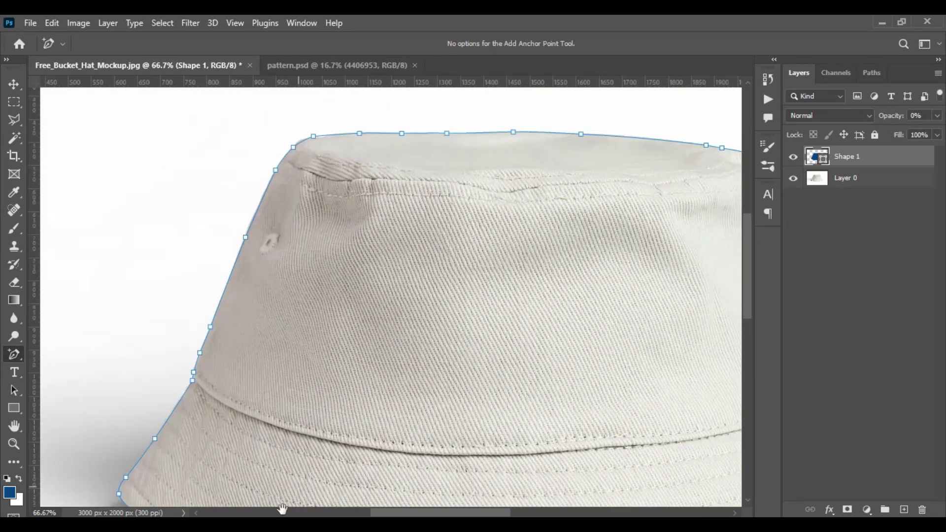
Step: Add anchors at the crown's top-left corner, review the whole outline, and zoom out
{"action": "left_click_drag", "start_coordinate": [370, 396], "coordinate": [386, 402]}
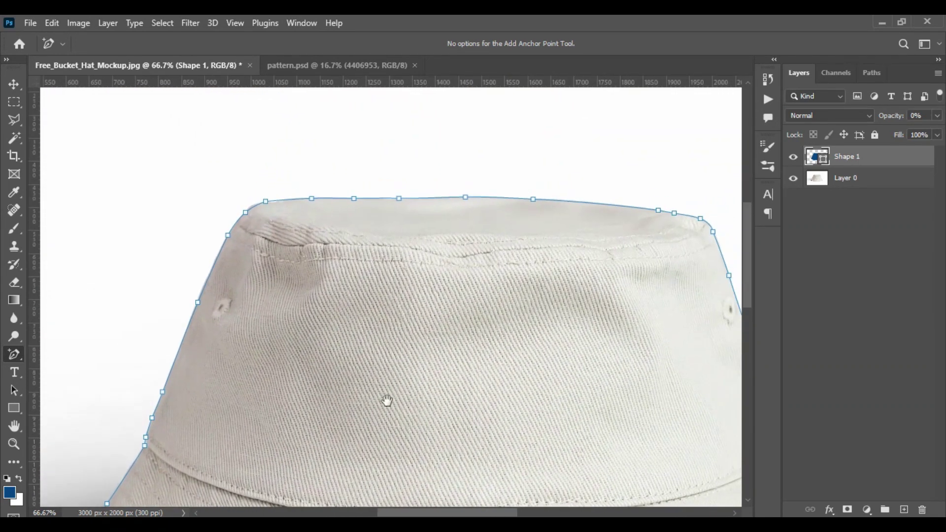
{"action": "left_click", "coordinate": [248, 214]}
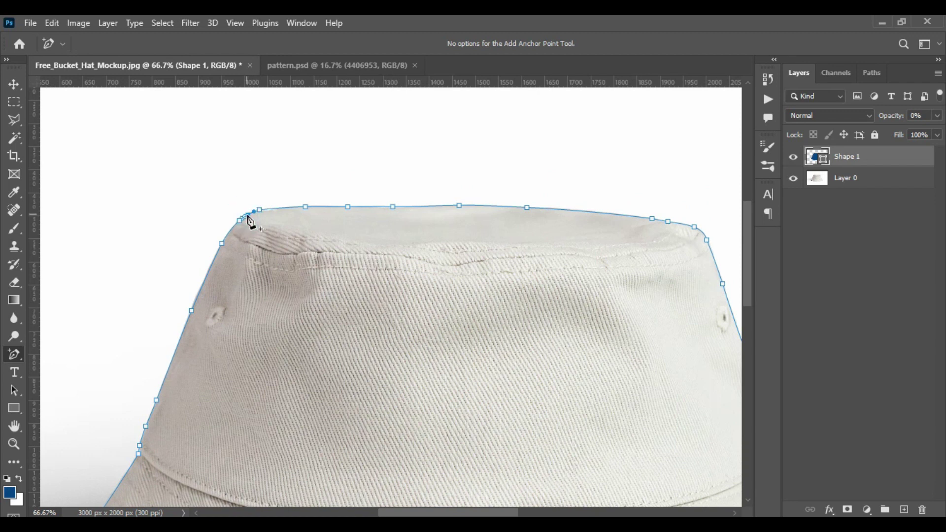
{"action": "left_click", "coordinate": [248, 214]}
{"action": "left_click", "coordinate": [268, 210]}
{"action": "left_click_drag", "start_coordinate": [409, 274], "coordinate": [251, 293]}
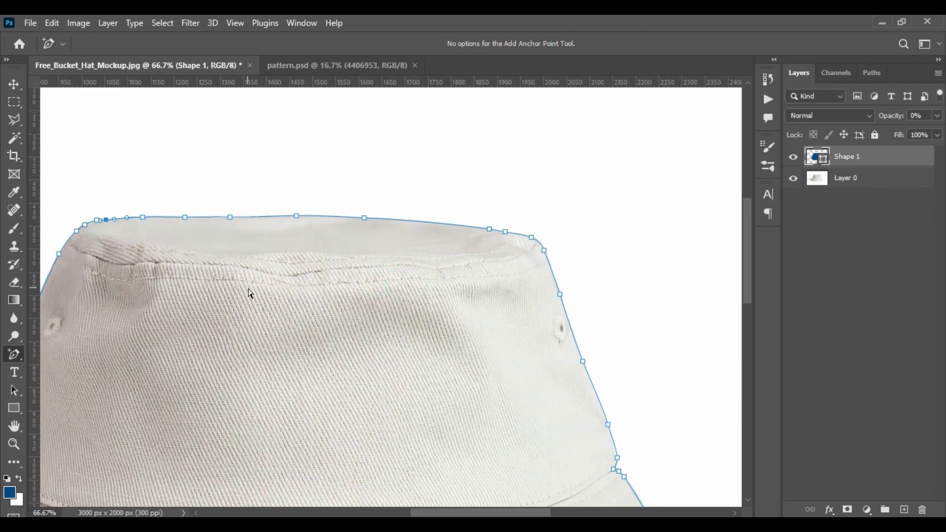
{"action": "left_click_drag", "start_coordinate": [442, 306], "coordinate": [508, 190]}
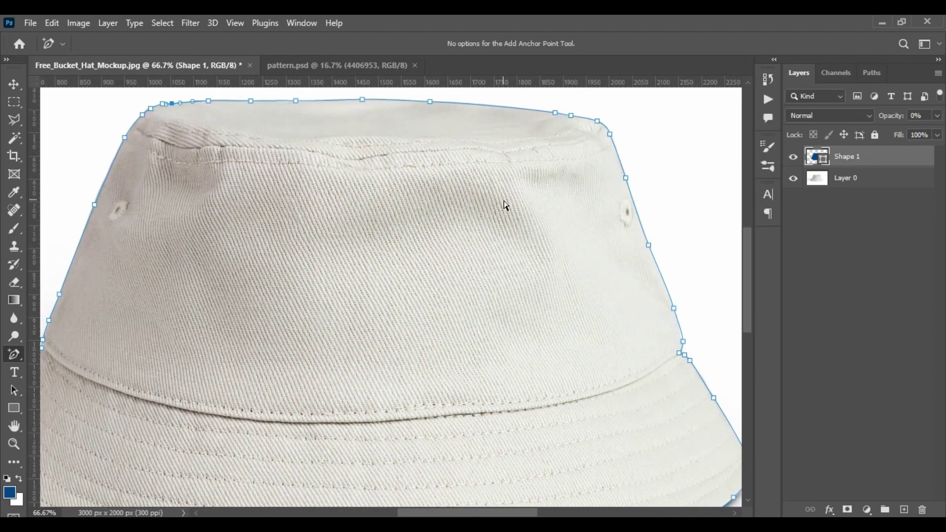
{"action": "left_click_drag", "start_coordinate": [501, 205], "coordinate": [588, 209]}
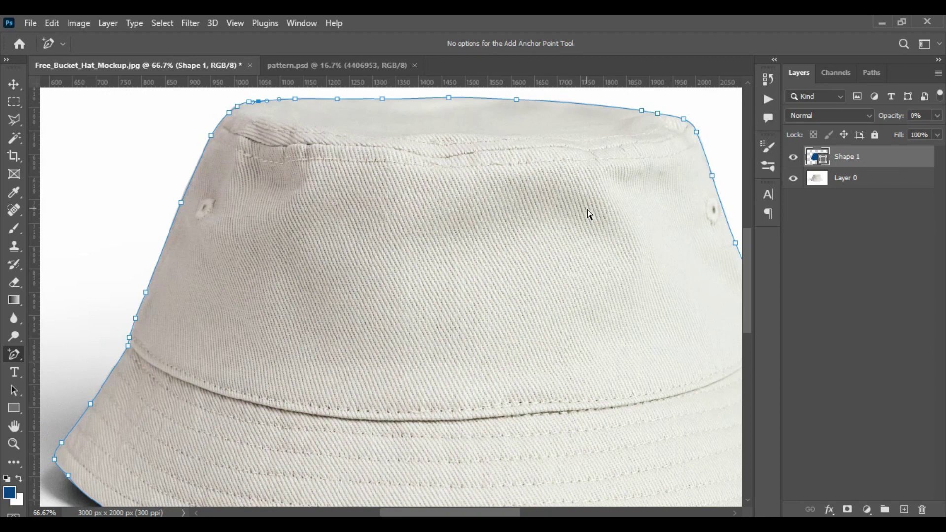
{"action": "key", "text": "ctrl+minus"}
{"action": "key", "text": "ctrl+minus"}
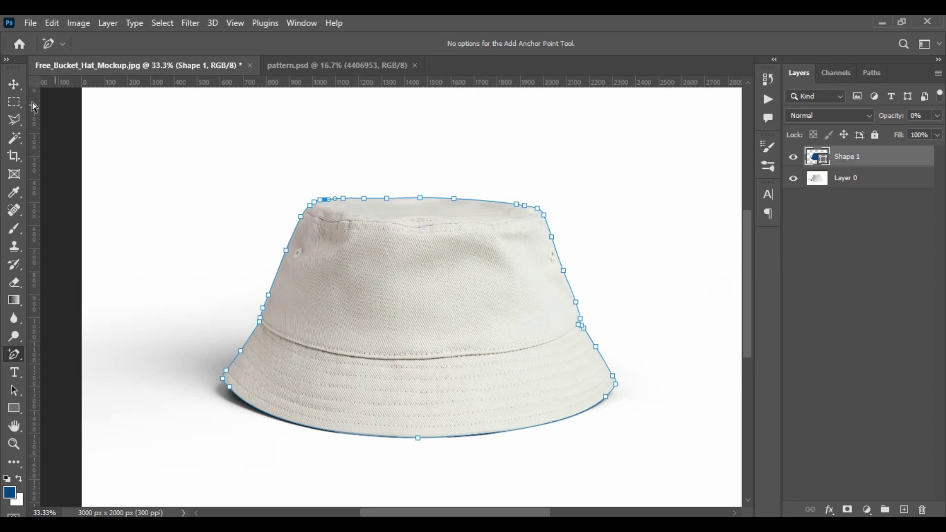
Step: Finish path editing and rename the Shape 1 layer to Hat
{"action": "left_click", "coordinate": [13, 84]}
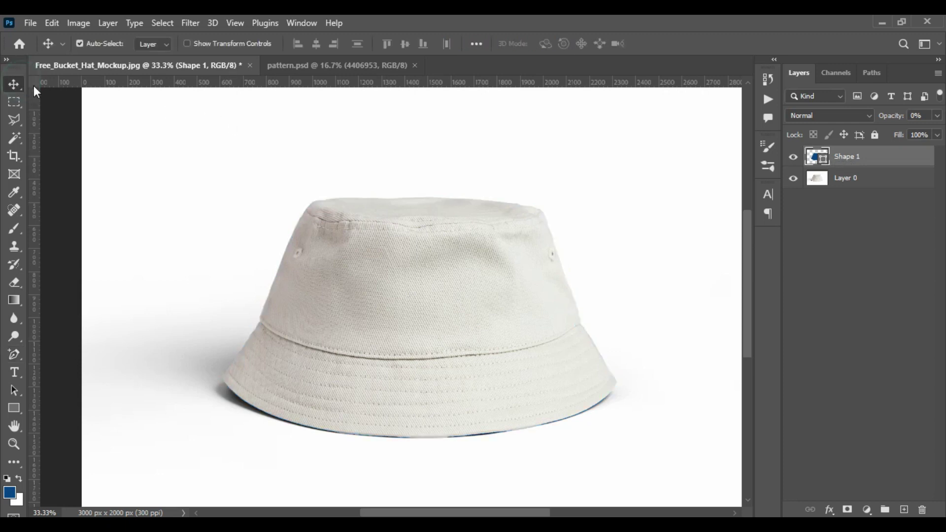
{"action": "left_click", "coordinate": [826, 161], "text": "ctrl"}
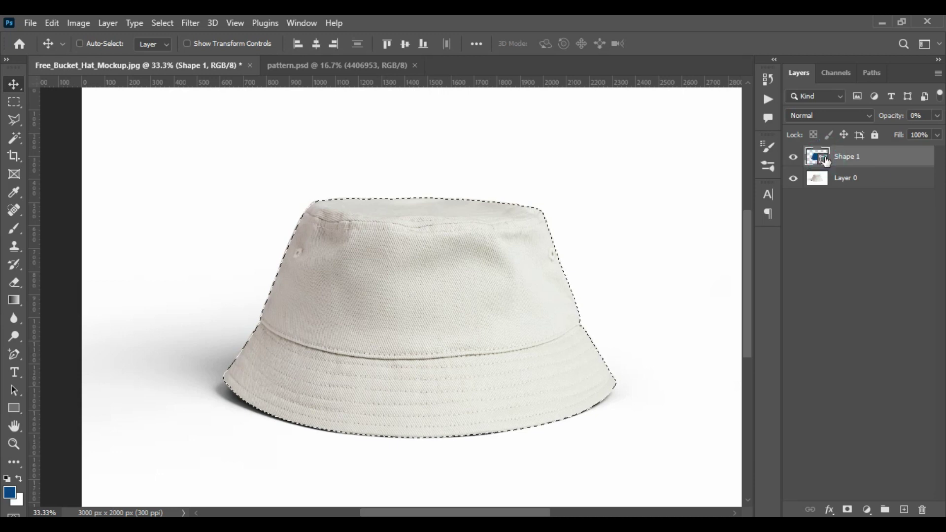
{"action": "key", "text": "ctrl+d"}
{"action": "double_click", "coordinate": [843, 159]}
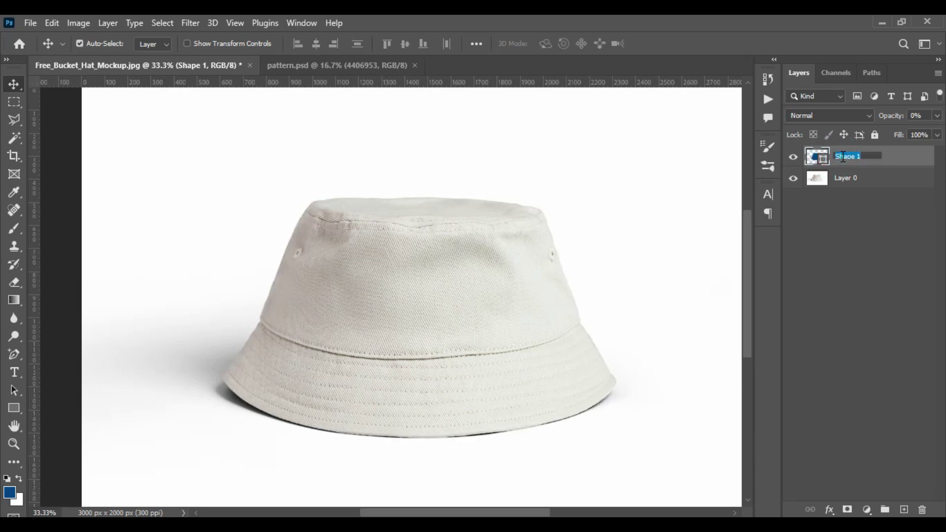
{"action": "type", "text": "H"}
{"action": "key", "text": "Return"}
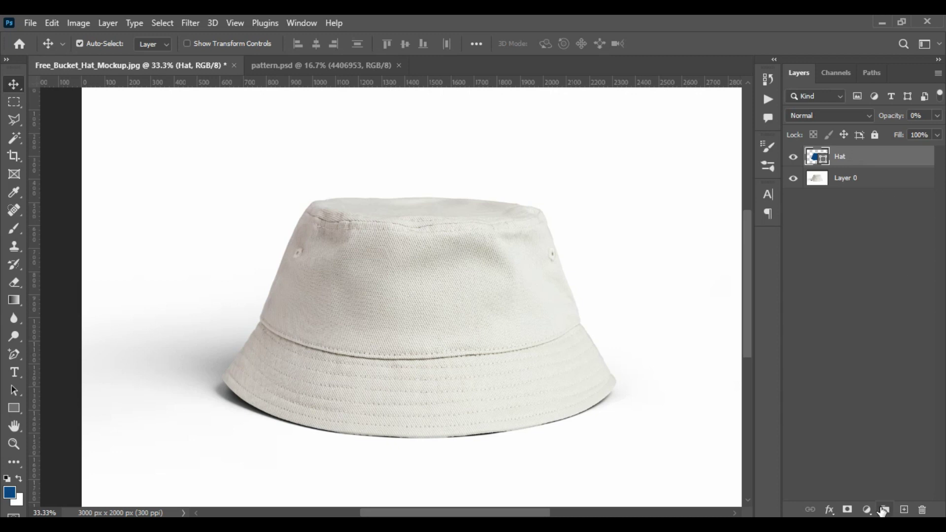
Step: Move Hat into a new group named Object ID and collapse the group
{"action": "left_click", "coordinate": [885, 510]}
{"action": "left_click_drag", "start_coordinate": [854, 177], "coordinate": [856, 162]}
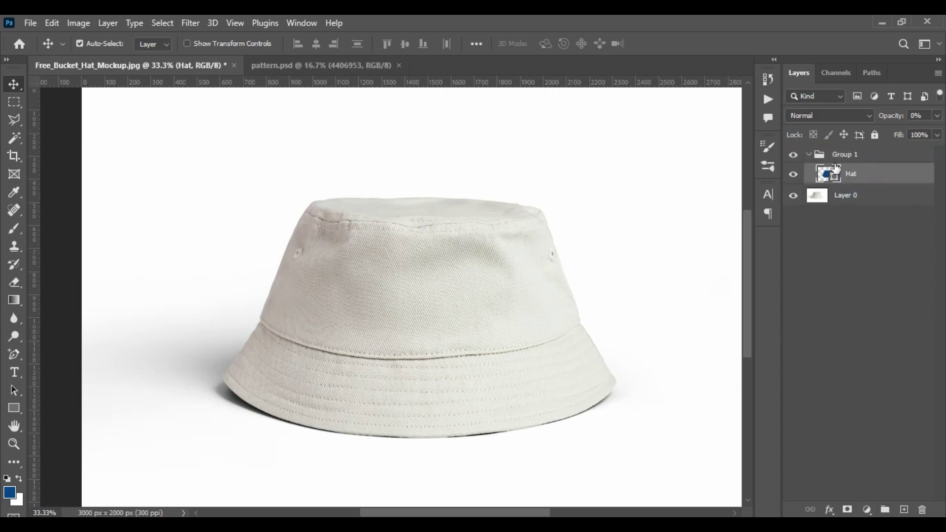
{"action": "left_click", "coordinate": [810, 156]}
{"action": "double_click", "coordinate": [845, 155]}
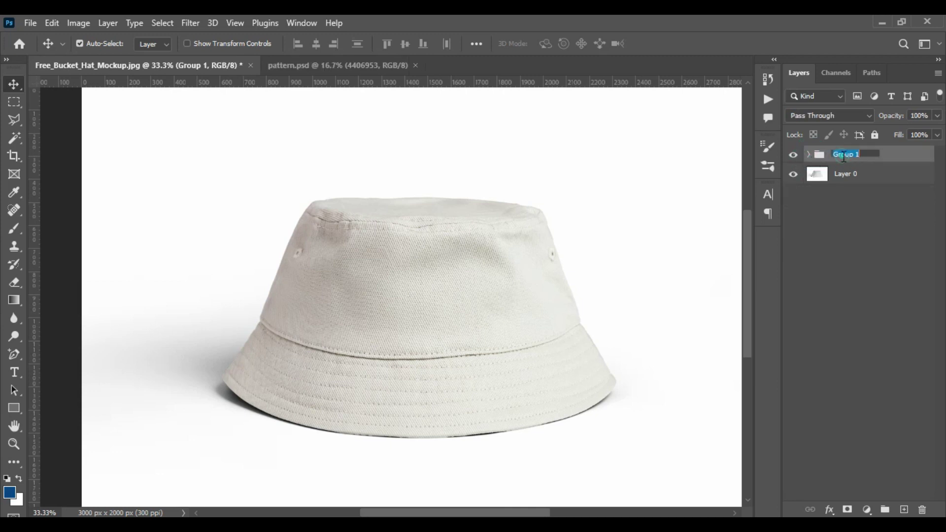
{"action": "type", "text": "Object ID"}
{"action": "key", "text": "Return"}
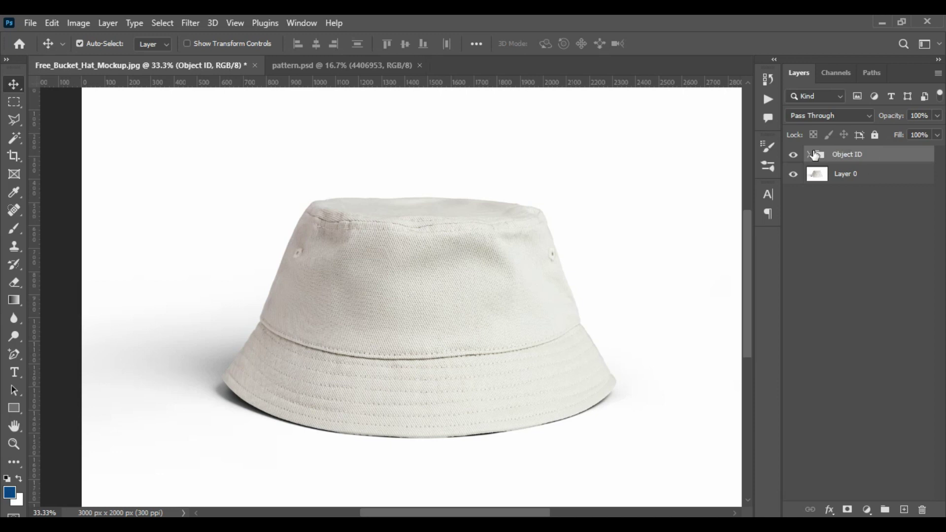
{"action": "left_click", "coordinate": [809, 155]}
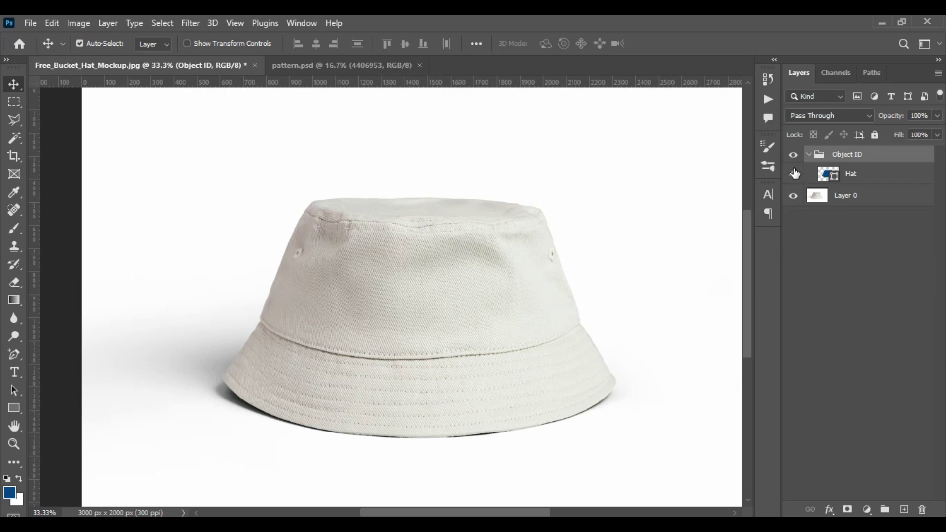
{"action": "left_click", "coordinate": [809, 154]}
Step: Draw a blue Rectangle 1 of about 1766 by 1223 px covering the whole hat
{"action": "left_click", "coordinate": [8, 405]}
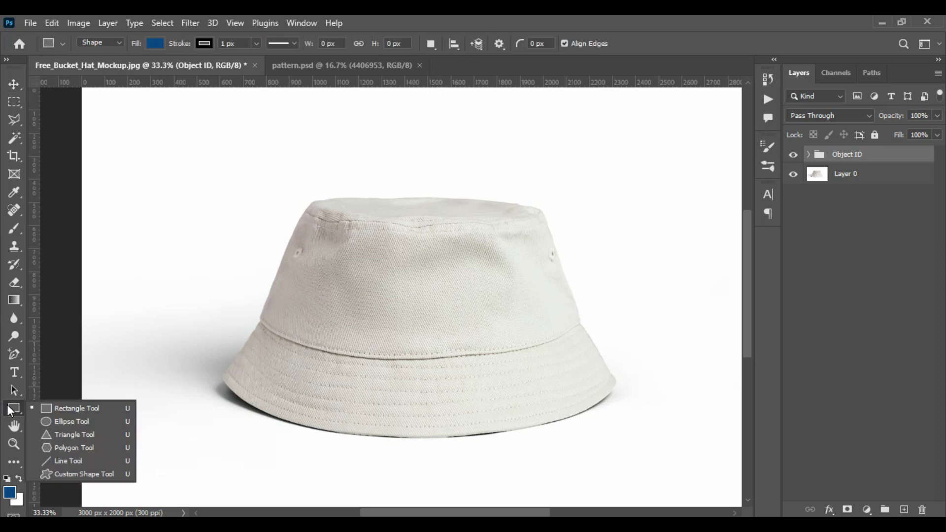
{"action": "left_click", "coordinate": [68, 409]}
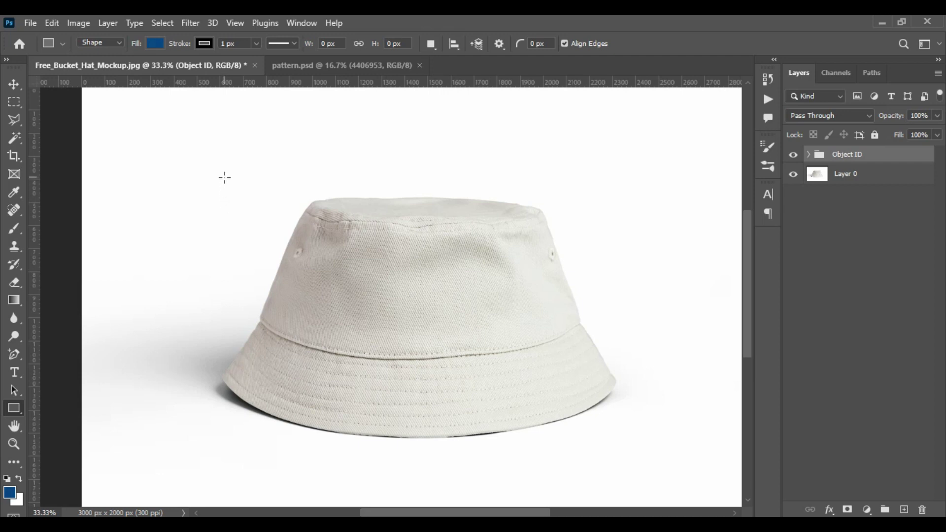
{"action": "mouse_move", "coordinate": [209, 157]}
{"action": "left_mouse_down"}
{"action": "mouse_move", "coordinate": [319, 414]}
{"action": "mouse_move", "coordinate": [607, 439]}
{"action": "left_mouse_up"}
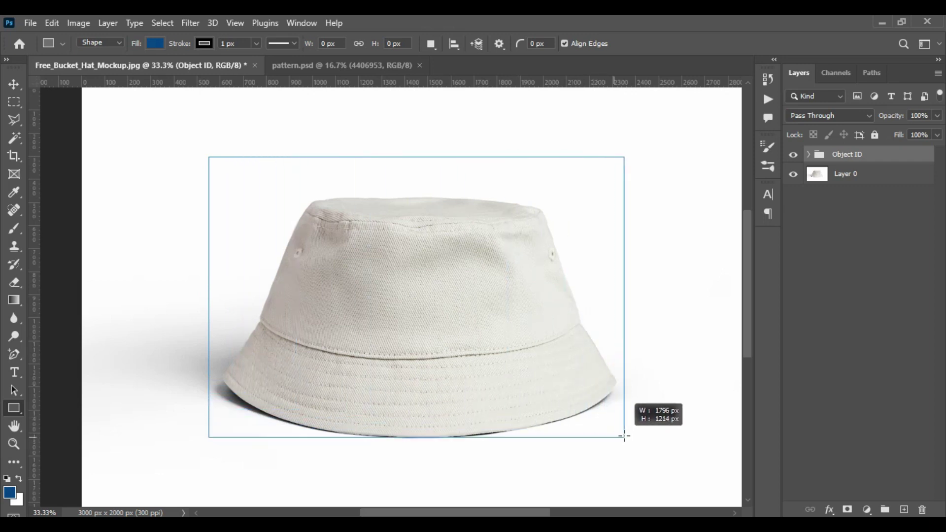
{"action": "left_click_drag", "start_coordinate": [607, 438], "coordinate": [616, 438]}
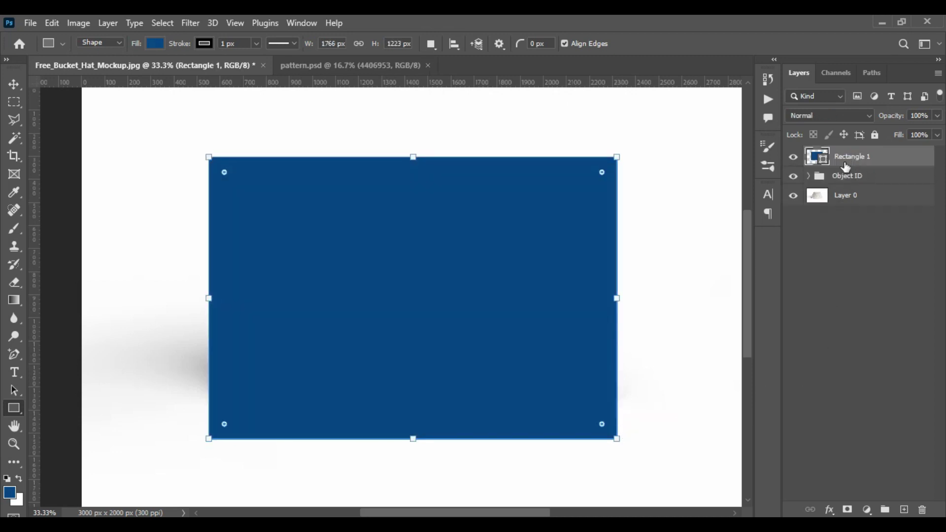
Step: Hide the Object ID group, set Rectangle 1 to 54% opacity, and pull in its left edge
{"action": "left_click", "coordinate": [794, 177]}
{"action": "left_click_drag", "start_coordinate": [892, 116], "coordinate": [868, 124]}
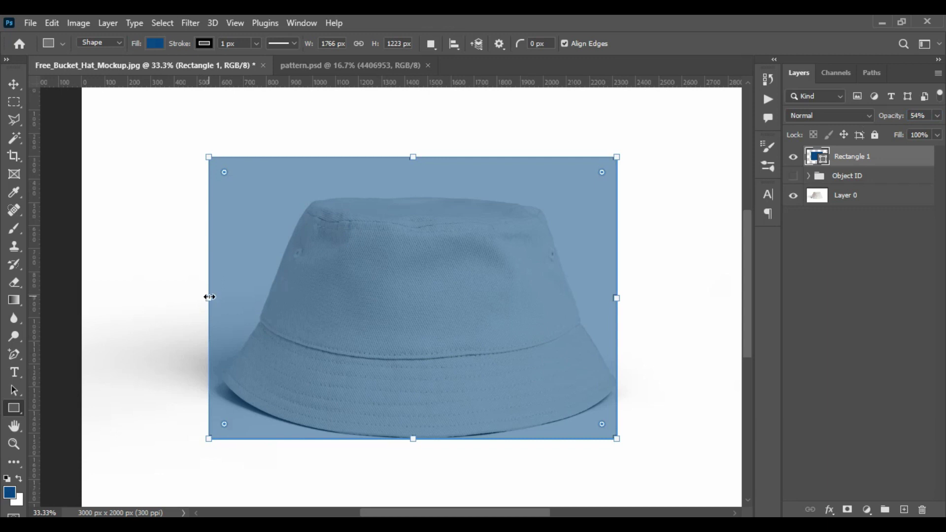
{"action": "left_click_drag", "start_coordinate": [208, 297], "coordinate": [221, 293]}
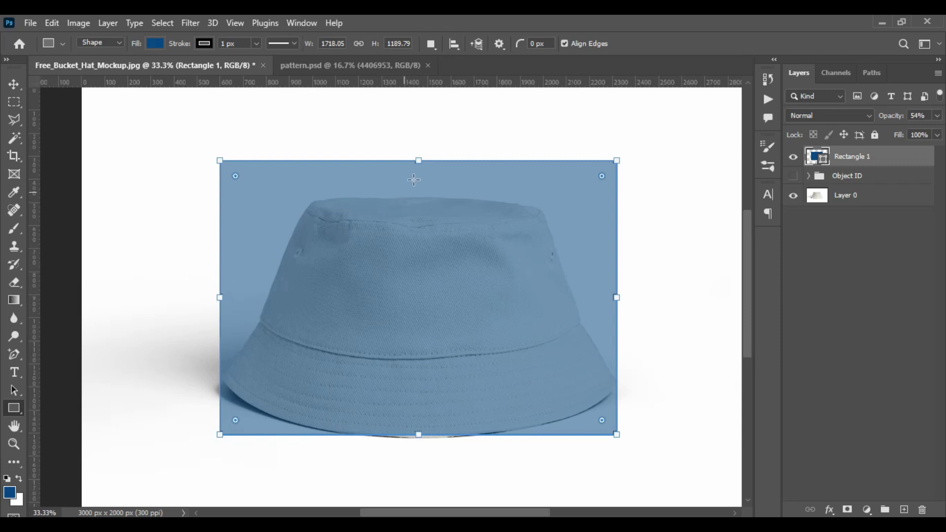
{"action": "left_click_drag", "start_coordinate": [419, 160], "coordinate": [418, 159]}
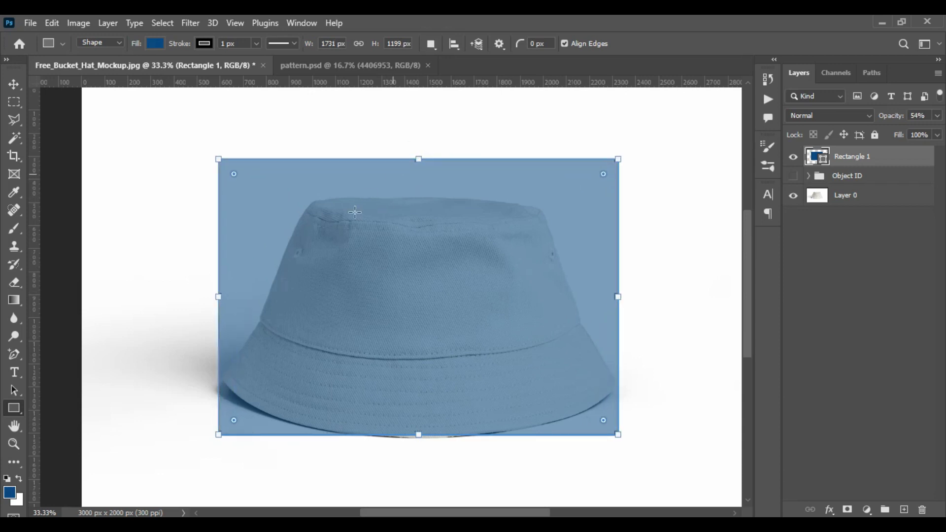
{"action": "left_click_drag", "start_coordinate": [220, 297], "coordinate": [221, 297]}
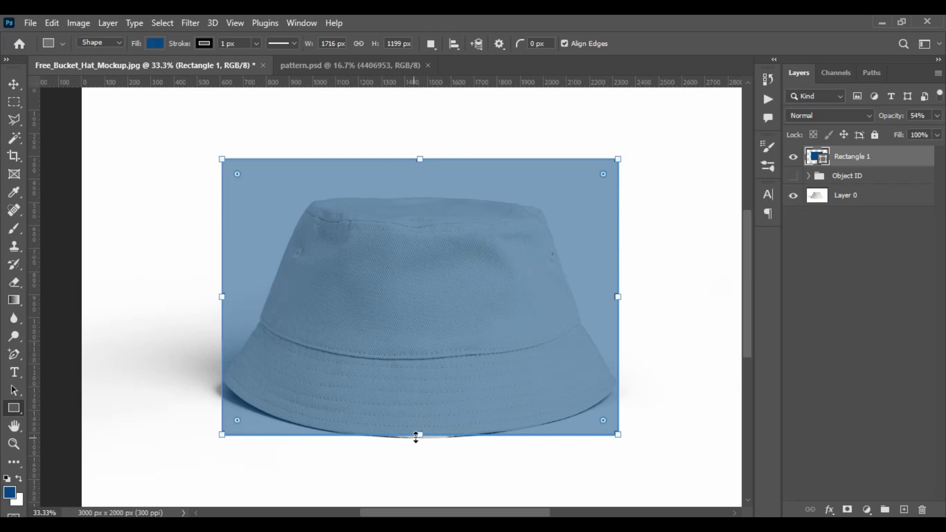
Step: Fit the rectangle's top and bottom edges to the hat, resizing it to 1716 by 1053 px
{"action": "left_click_drag", "start_coordinate": [419, 435], "coordinate": [421, 441]}
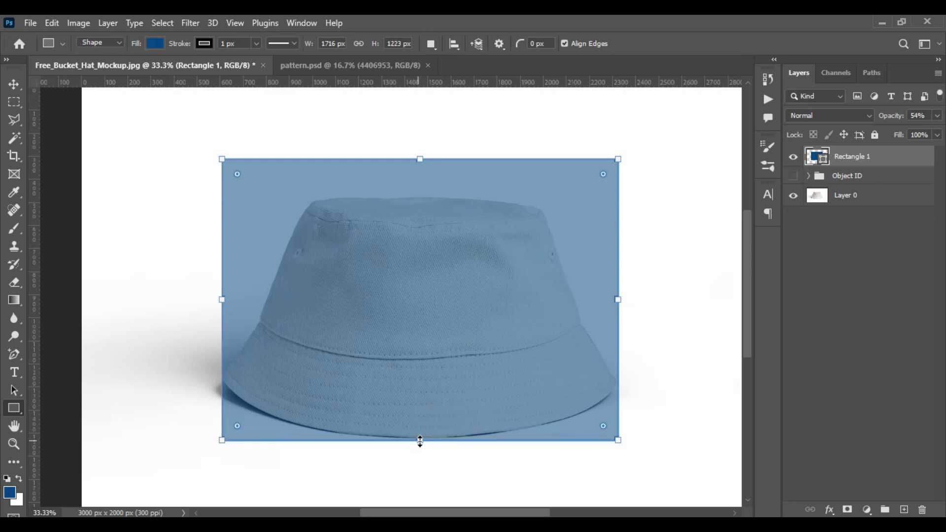
{"action": "left_click_drag", "start_coordinate": [420, 157], "coordinate": [422, 193]}
{"action": "left_click_drag", "start_coordinate": [421, 193], "coordinate": [423, 197]}
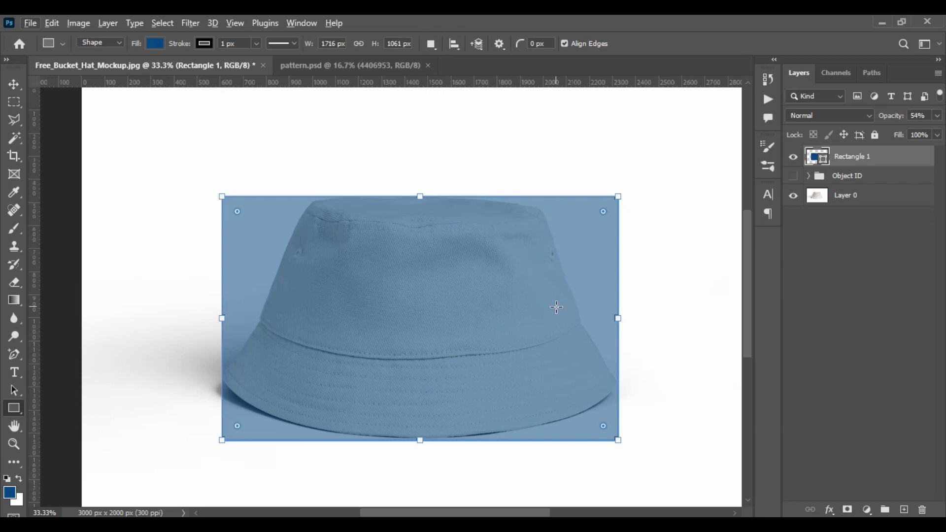
{"action": "key", "text": "ctrl+plus"}
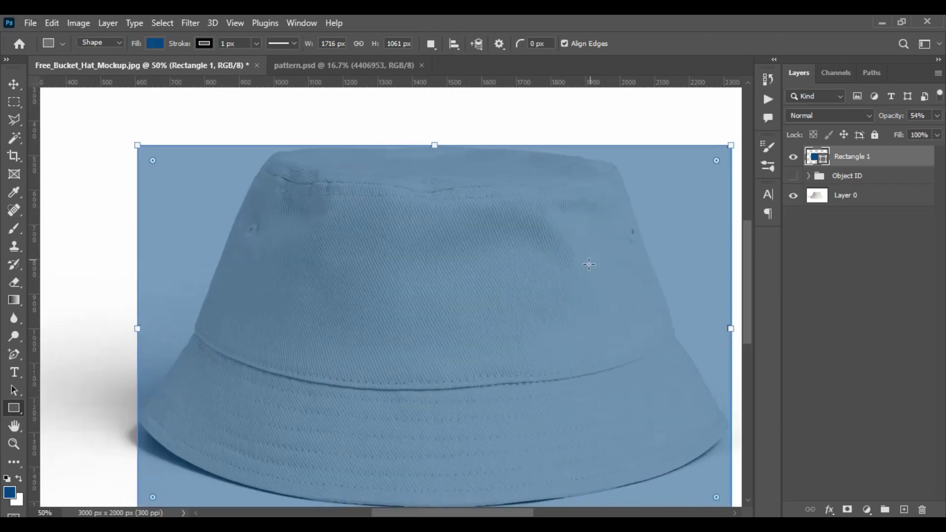
{"action": "left_click_drag", "start_coordinate": [538, 319], "coordinate": [488, 303]}
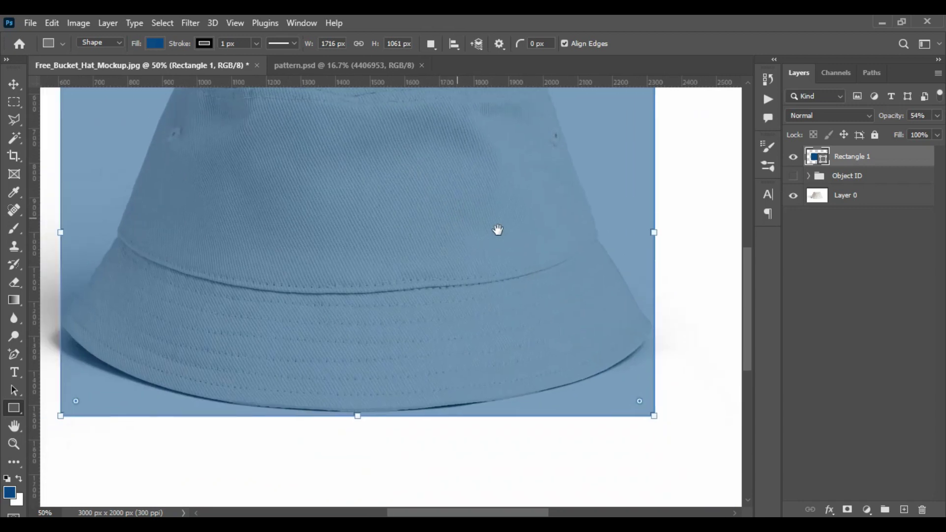
{"action": "left_click_drag", "start_coordinate": [406, 428], "coordinate": [410, 425]}
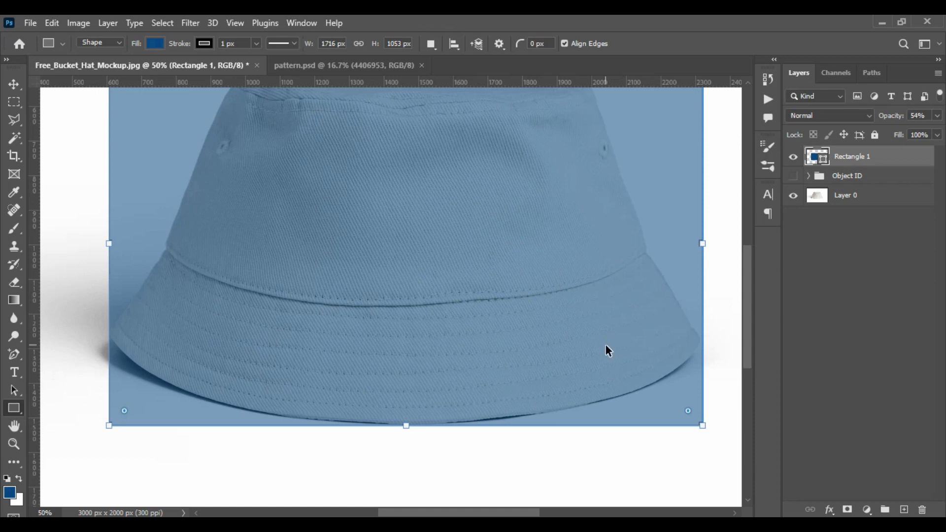
{"action": "key", "text": "ctrl+minus"}
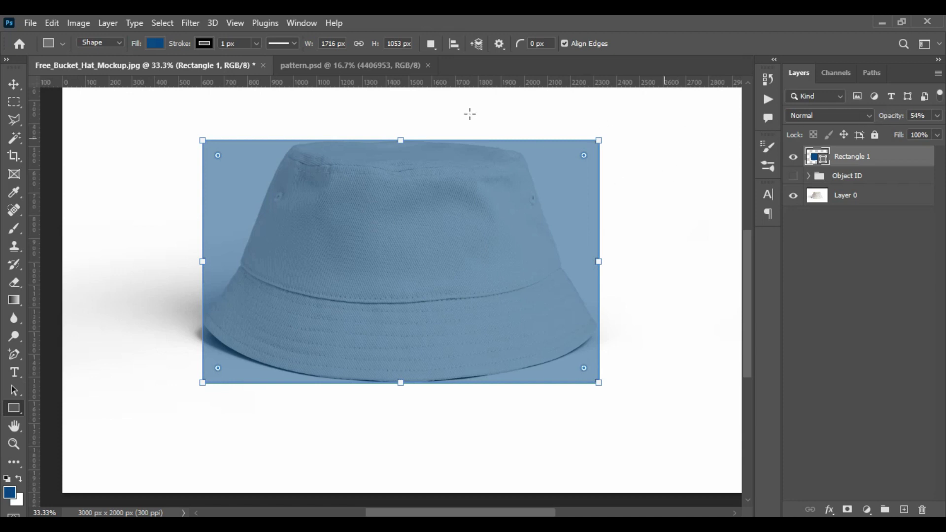
Step: Place vertical guides near 900 px and 2000 px and a horizontal guide across the hat
{"action": "left_click", "coordinate": [14, 83]}
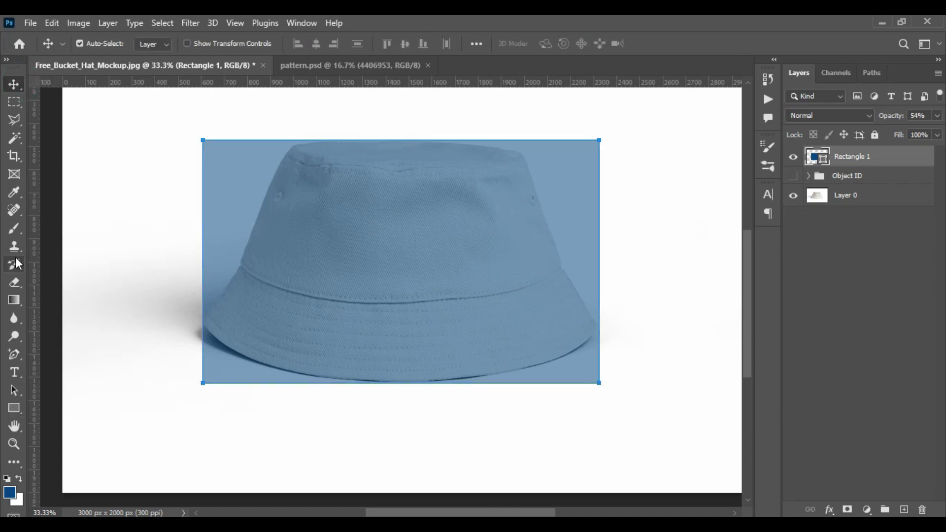
{"action": "left_click_drag", "start_coordinate": [33, 265], "coordinate": [266, 271]}
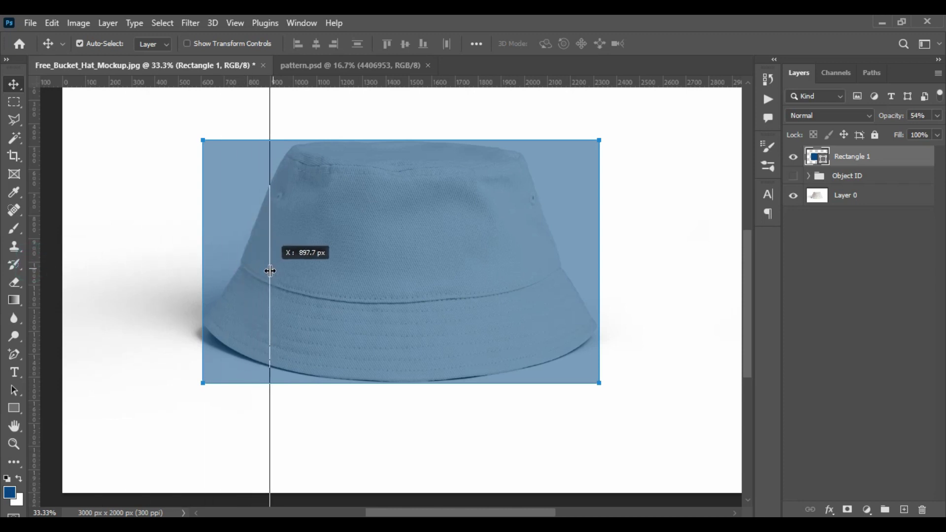
{"action": "left_click_drag", "start_coordinate": [266, 272], "coordinate": [279, 269]}
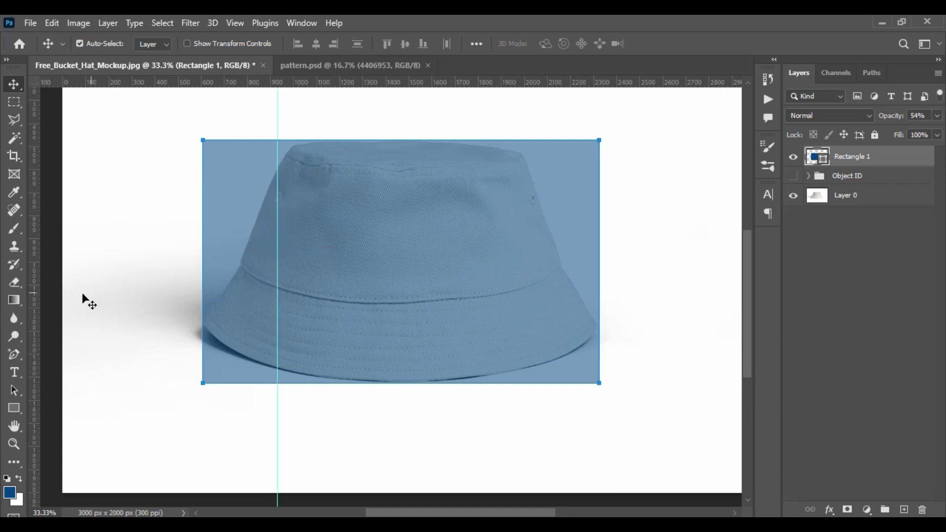
{"action": "left_click_drag", "start_coordinate": [31, 303], "coordinate": [526, 313]}
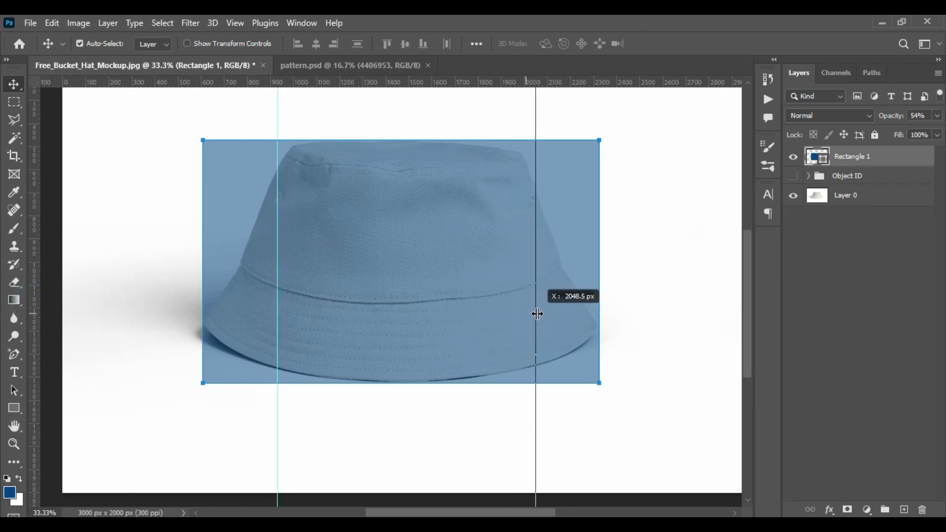
{"action": "left_click_drag", "start_coordinate": [525, 313], "coordinate": [524, 314]}
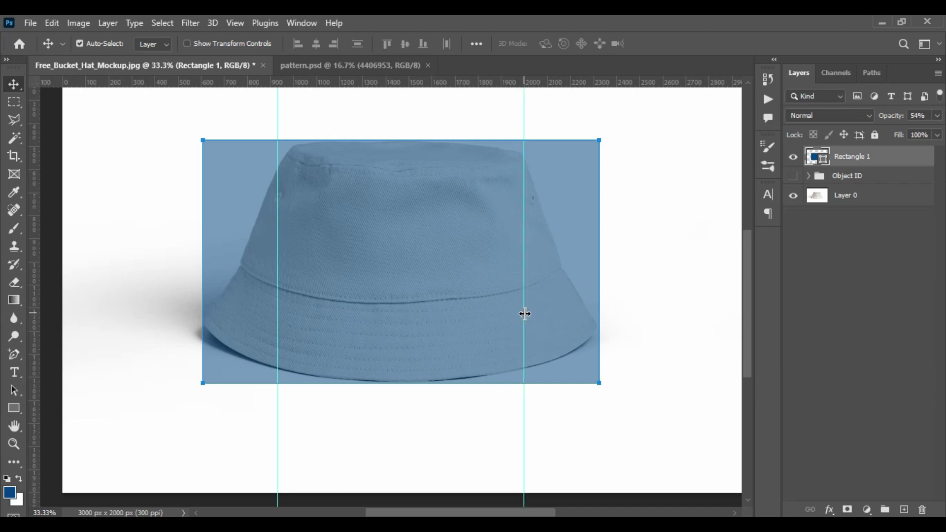
{"action": "left_click_drag", "start_coordinate": [371, 82], "coordinate": [399, 304]}
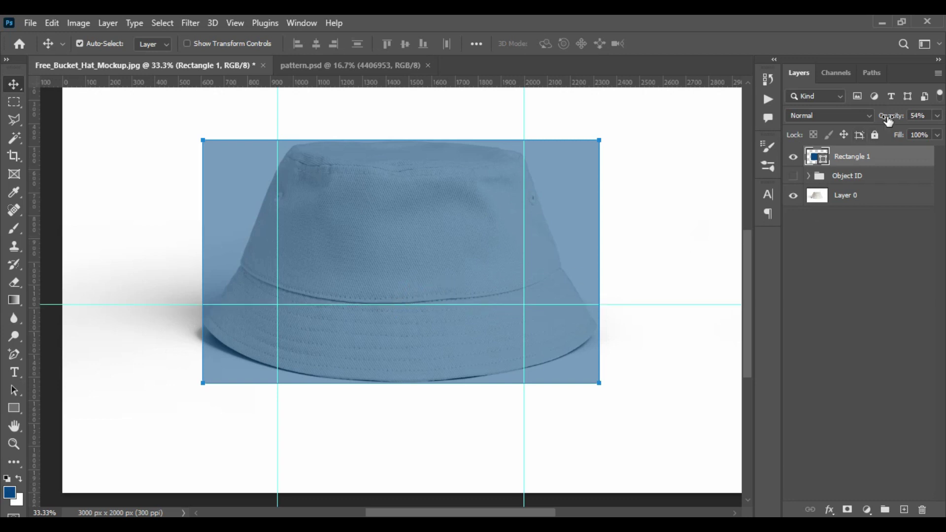
Step: Restore Rectangle 1 to 100% opacity
{"action": "left_click", "coordinate": [919, 115]}
{"action": "type", "text": "100"}
{"action": "key", "text": "Return"}
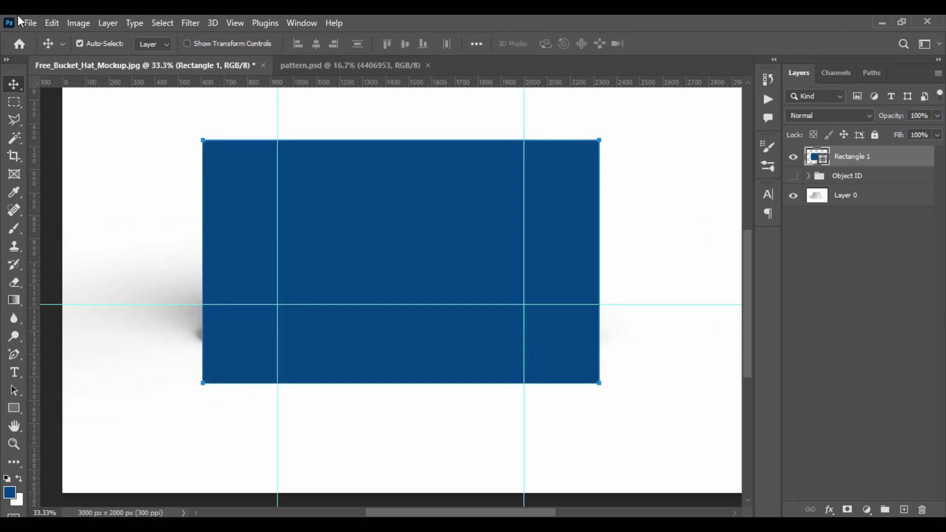
Step: Convert Rectangle 1 to a smart object and open its contents as Rectangle 1.psb
{"action": "right_click", "coordinate": [879, 163]}
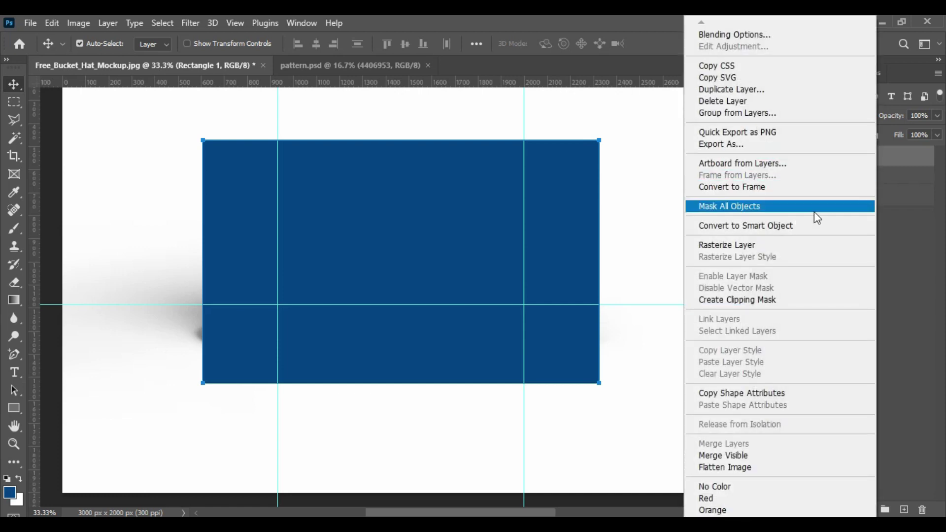
{"action": "left_click", "coordinate": [801, 231]}
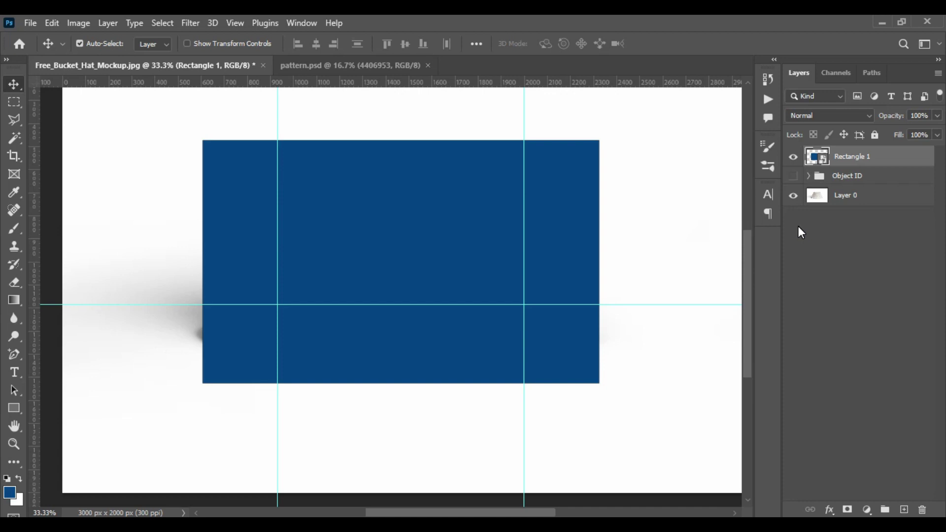
{"action": "double_click", "coordinate": [816, 157]}
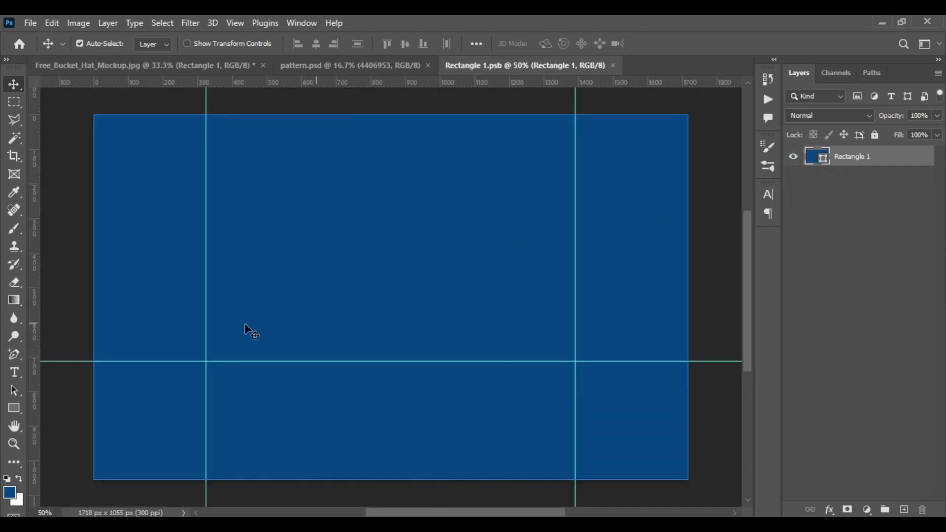
Step: Add a horizontal 'Mockup Art' text layer on the blue rectangle
{"action": "left_click", "coordinate": [17, 376]}
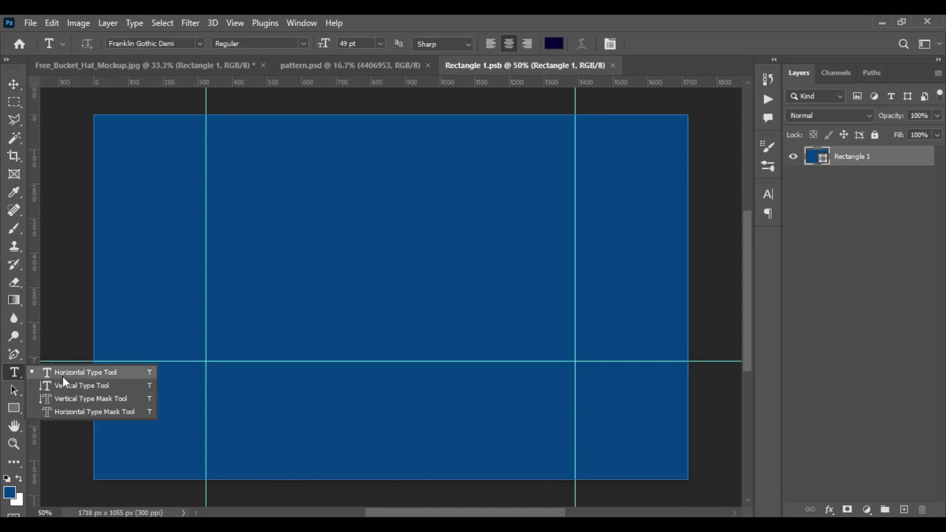
{"action": "left_click", "coordinate": [87, 373]}
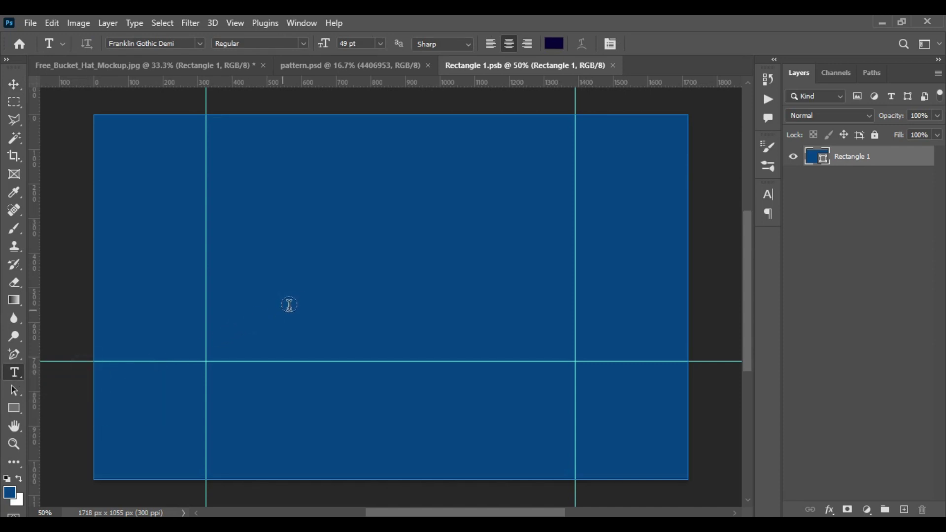
{"action": "left_click", "coordinate": [315, 298]}
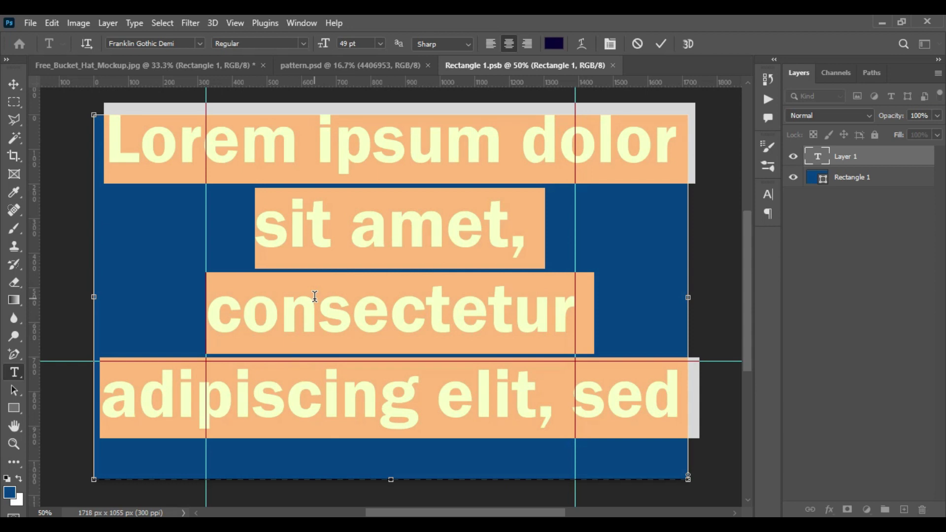
{"action": "type", "text": "Mockup"}
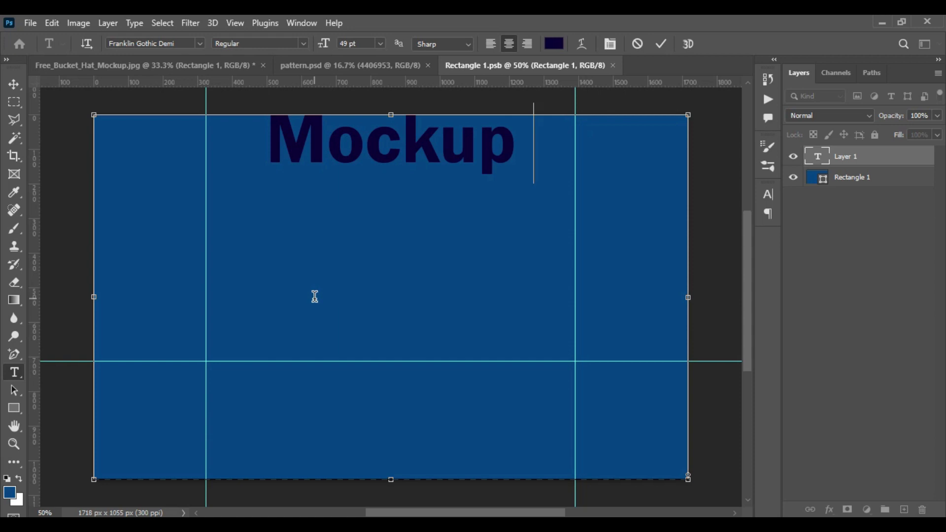
{"action": "type", "text": " Art"}
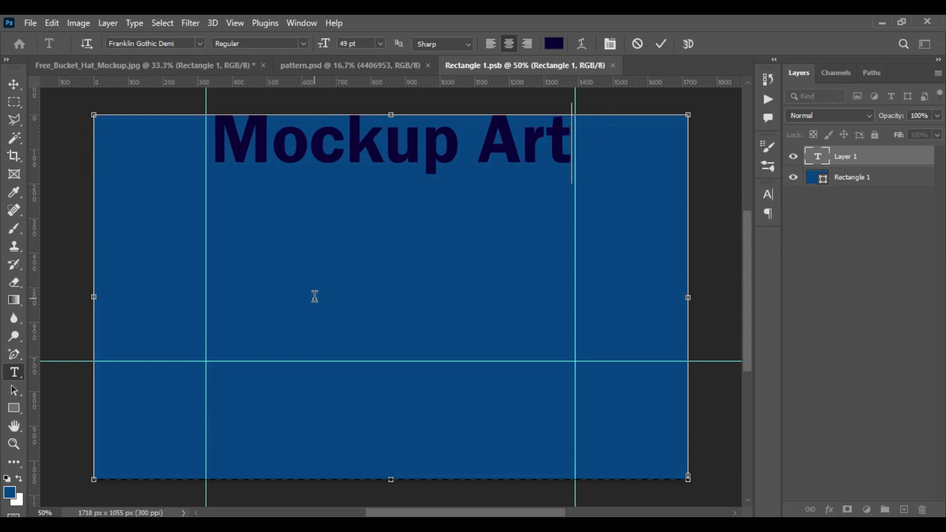
Step: Make the Mockup Art text white and commit the edit
{"action": "triple_click", "coordinate": [350, 146]}
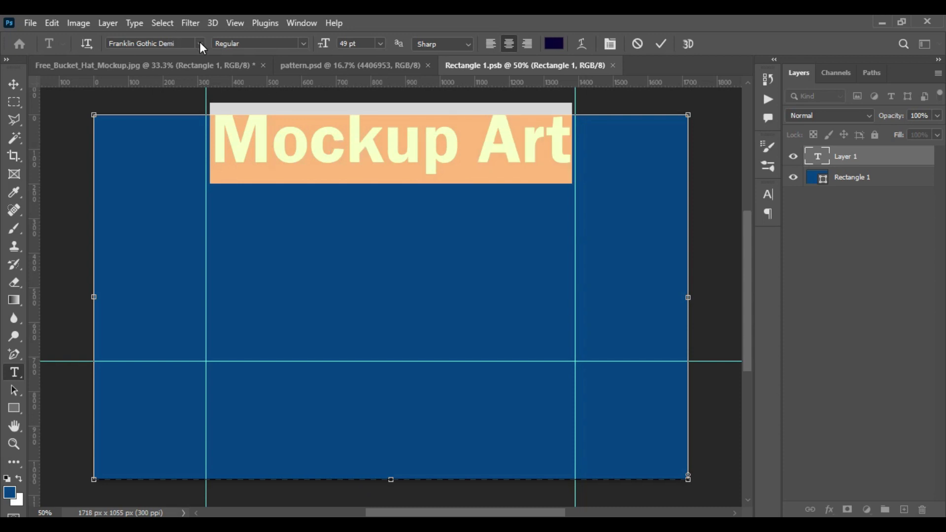
{"action": "left_click", "coordinate": [555, 45]}
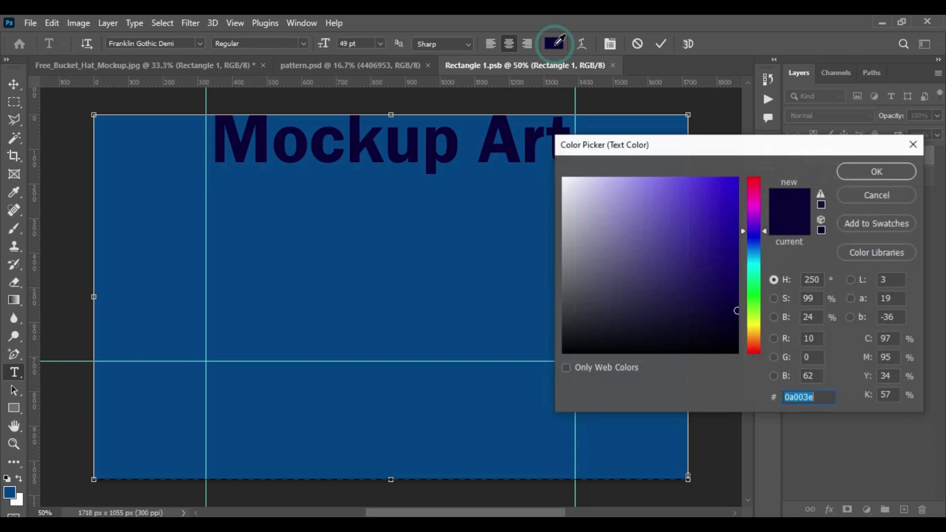
{"action": "left_click", "coordinate": [563, 179]}
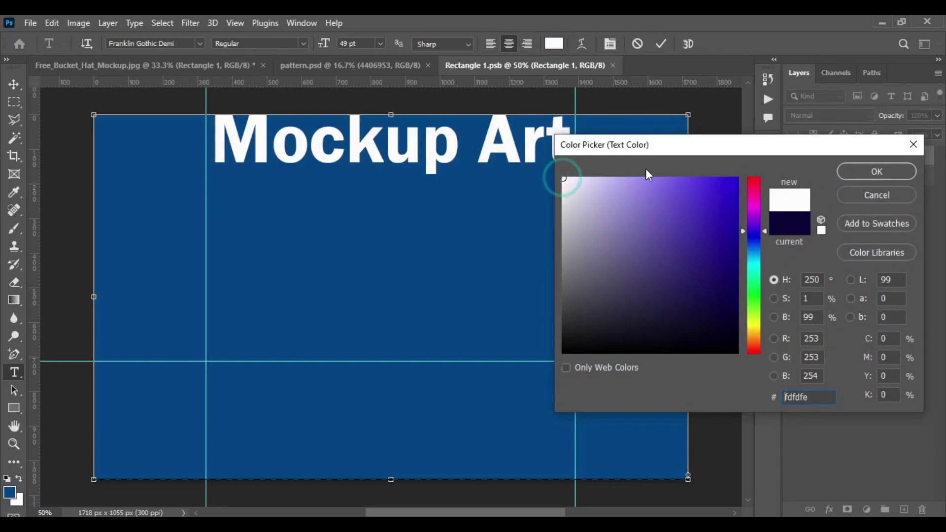
{"action": "left_click", "coordinate": [877, 172]}
{"action": "left_click", "coordinate": [661, 44]}
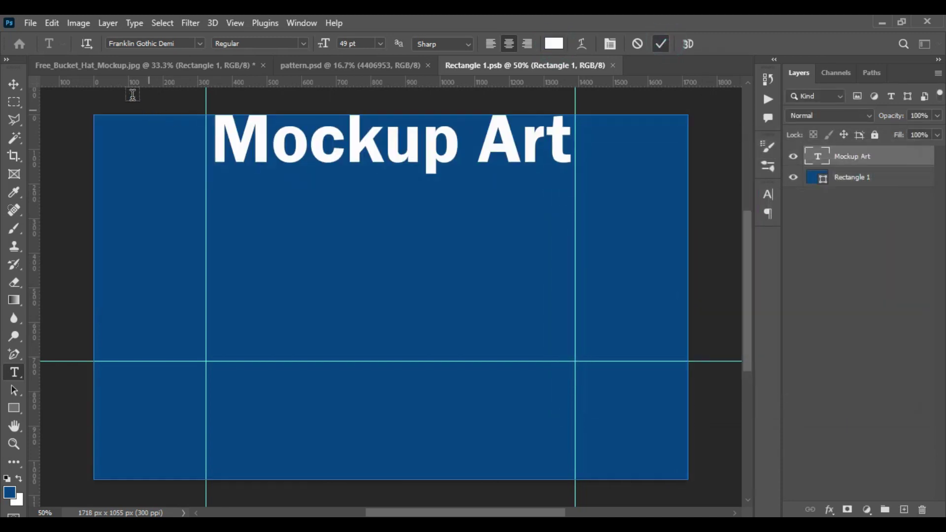
{"action": "left_click", "coordinate": [17, 85]}
Step: Centre the Mockup Art text on the rectangle, nudging it right and up slightly
{"action": "left_click_drag", "start_coordinate": [351, 146], "coordinate": [344, 339]}
{"action": "key", "text": "Right"}
{"action": "key", "text": "Right"}
{"action": "key", "text": "Right"}
{"action": "key", "text": "Right"}
{"action": "key", "text": "Right"}
{"action": "key", "text": "Right"}
{"action": "key", "text": "Right"}
{"action": "key", "text": "Right"}
{"action": "key", "text": "Right"}
{"action": "key", "text": "Up"}
{"action": "key", "text": "Up"}
{"action": "key", "text": "Up"}
{"action": "key", "text": "Up"}
{"action": "key", "text": "Up"}
{"action": "key", "text": "Up"}
{"action": "key", "text": "Up"}
{"action": "key", "text": "Up"}
{"action": "key", "text": "Up"}
{"action": "key", "text": "Up"}
{"action": "key", "text": "Up"}
{"action": "key", "text": "Up"}
{"action": "key", "text": "Up"}
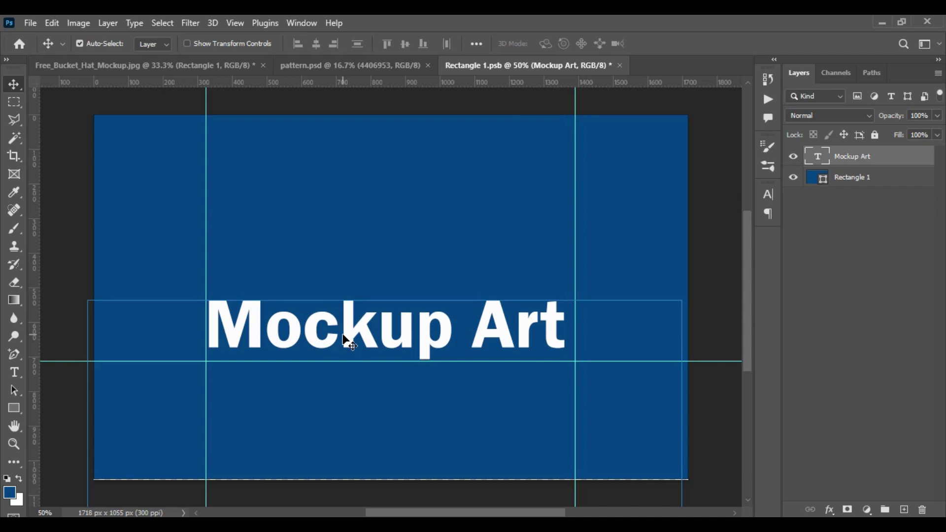
{"action": "key", "text": "Up"}
{"action": "key", "text": "Up"}
{"action": "key", "text": "Up"}
{"action": "key", "text": "Up"}
{"action": "key", "text": "Up"}
{"action": "key", "text": "Up"}
{"action": "key", "text": "Up"}
{"action": "key", "text": "Up"}
{"action": "key", "text": "Up"}
{"action": "key", "text": "Up"}
{"action": "key", "text": "Up"}
{"action": "key", "text": "Up"}
{"action": "key", "text": "Up"}
{"action": "key", "text": "Up"}
{"action": "key", "text": "Up"}
{"action": "key", "text": "Up"}
{"action": "key", "text": "Up"}
{"action": "key", "text": "Up"}
{"action": "key", "text": "Up"}
{"action": "key", "text": "Up"}
{"action": "key", "text": "Up"}
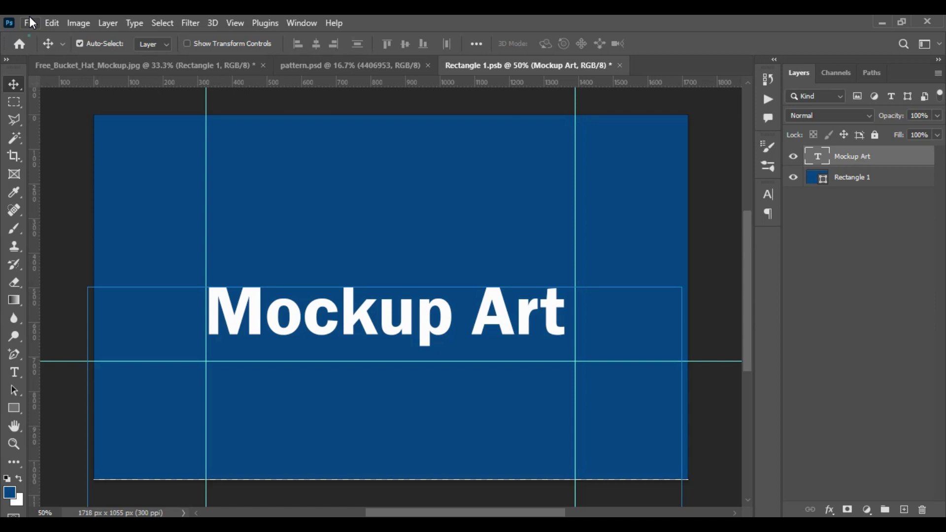
Step: Save Rectangle 1.psb and hide the guides
{"action": "left_click", "coordinate": [31, 23]}
{"action": "left_click", "coordinate": [48, 177]}
{"action": "key", "text": "ctrl+semicolon"}
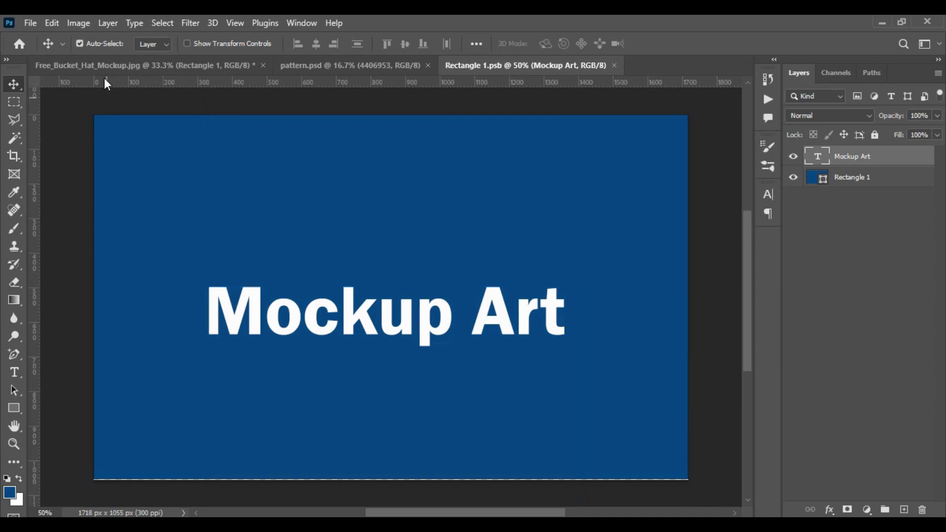
Step: On the hat mockup, make Rectangle 1 semi-transparent and start a Warp transform on it
{"action": "left_click", "coordinate": [120, 65]}
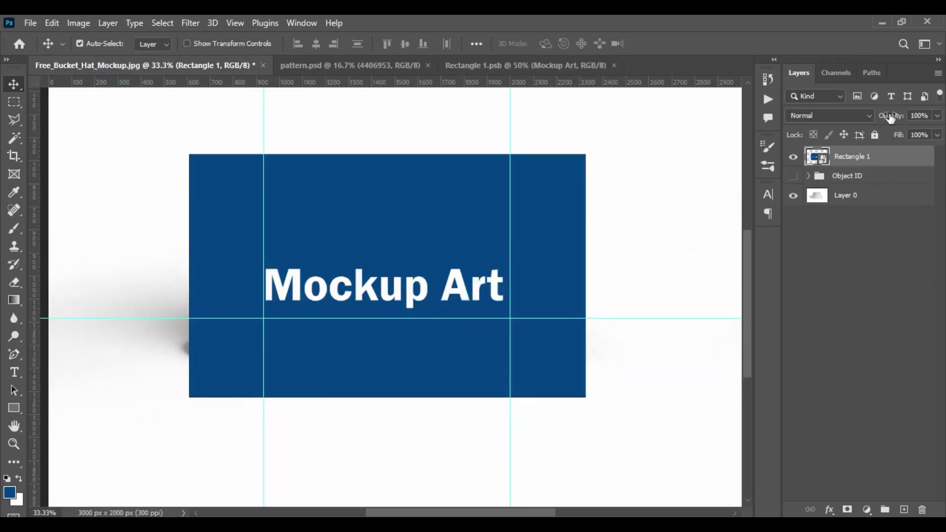
{"action": "left_click_drag", "start_coordinate": [891, 117], "coordinate": [857, 127]}
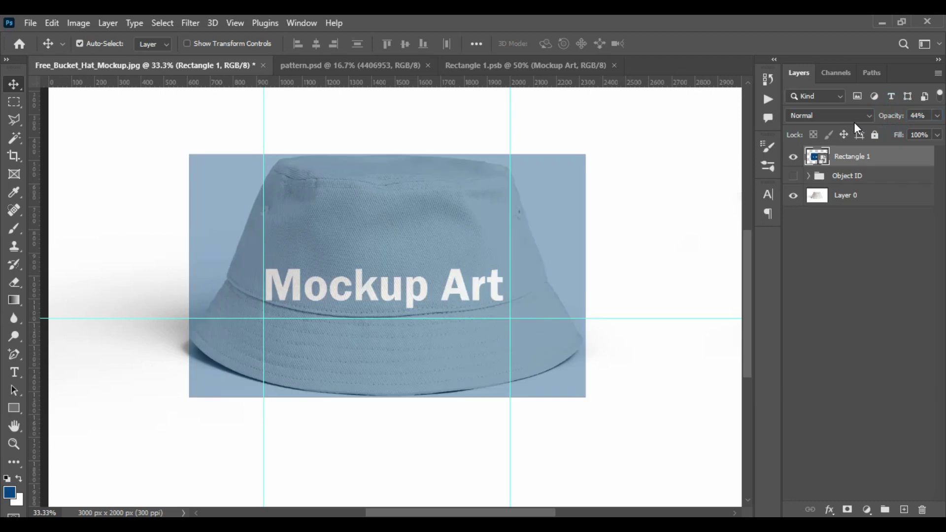
{"action": "key", "text": "ctrl+semicolon"}
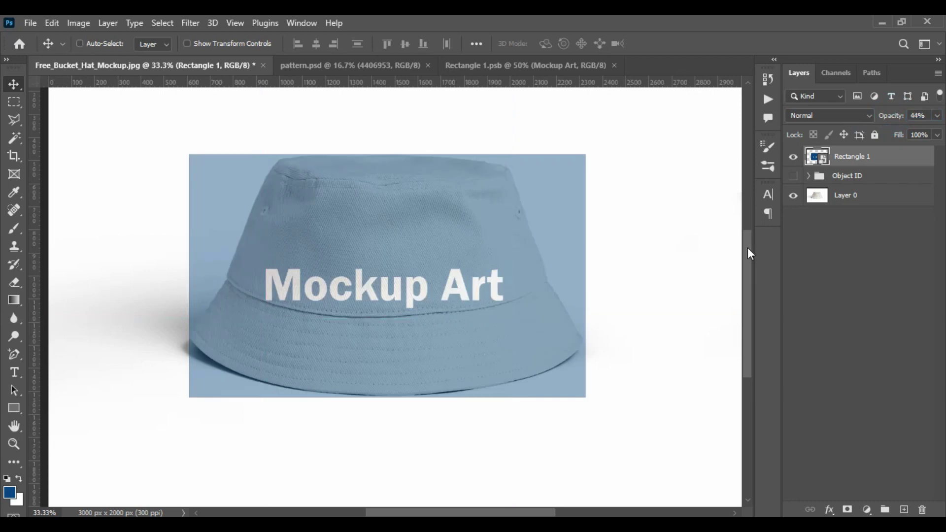
{"action": "key", "text": "ctrl"}
{"action": "key", "text": "ctrl+t"}
{"action": "right_click", "coordinate": [566, 302]}
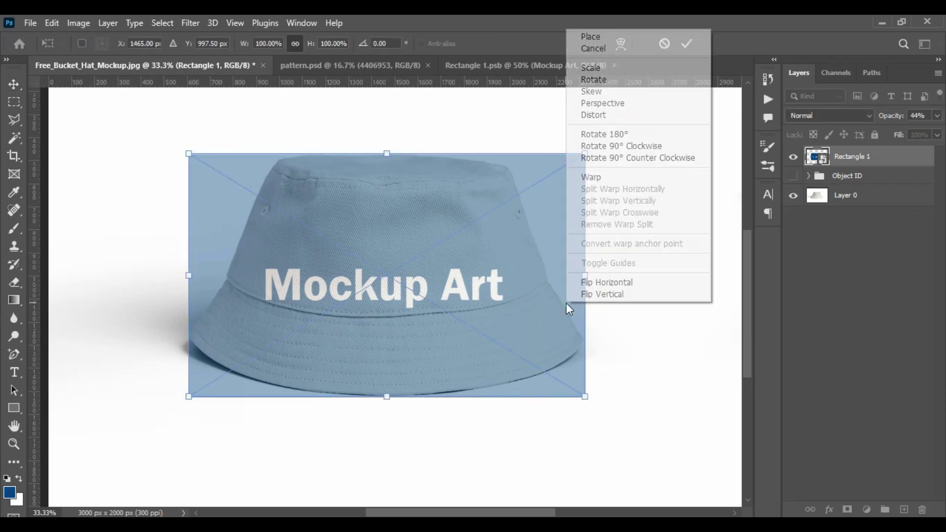
{"action": "left_click", "coordinate": [599, 177]}
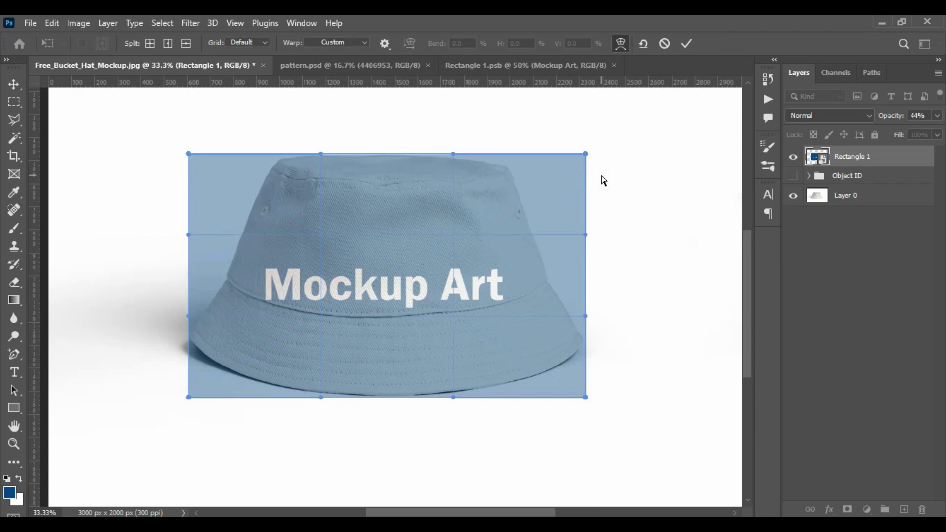
Step: Bend the warp mesh down along the hat band, apply it, and restore 100% opacity
{"action": "left_click_drag", "start_coordinate": [387, 315], "coordinate": [388, 331]}
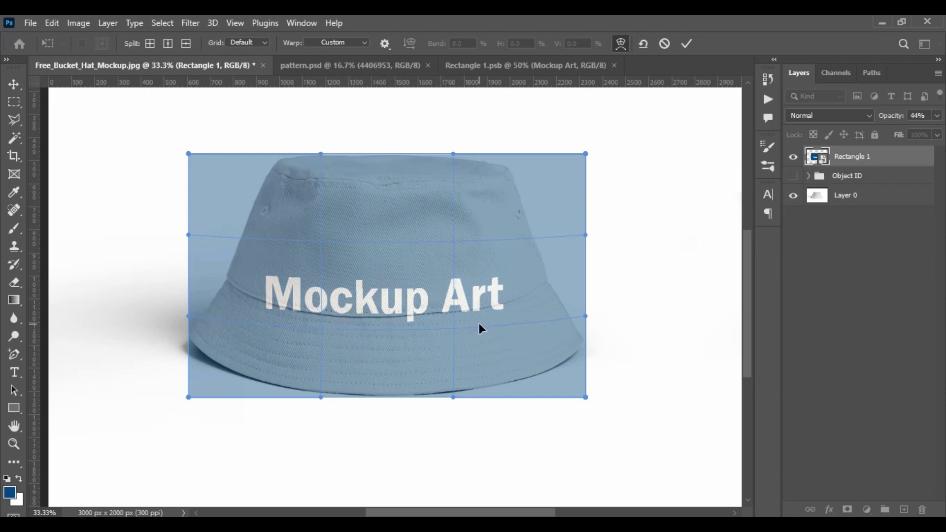
{"action": "left_click_drag", "start_coordinate": [481, 329], "coordinate": [482, 337]}
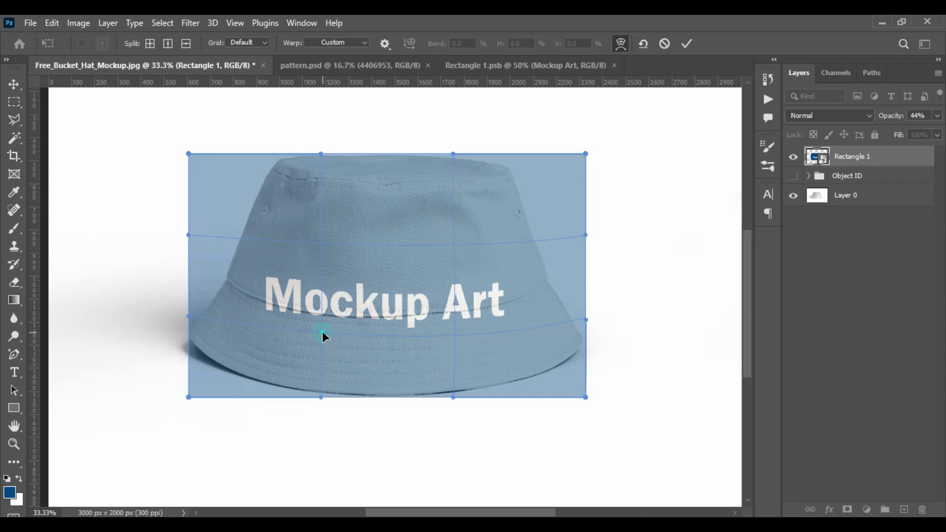
{"action": "left_click_drag", "start_coordinate": [322, 338], "coordinate": [321, 342]}
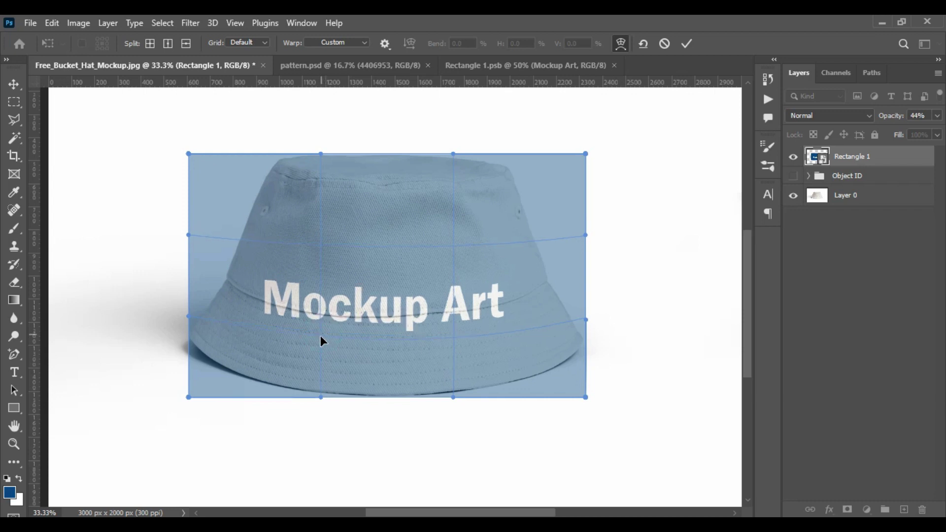
{"action": "left_click", "coordinate": [687, 44]}
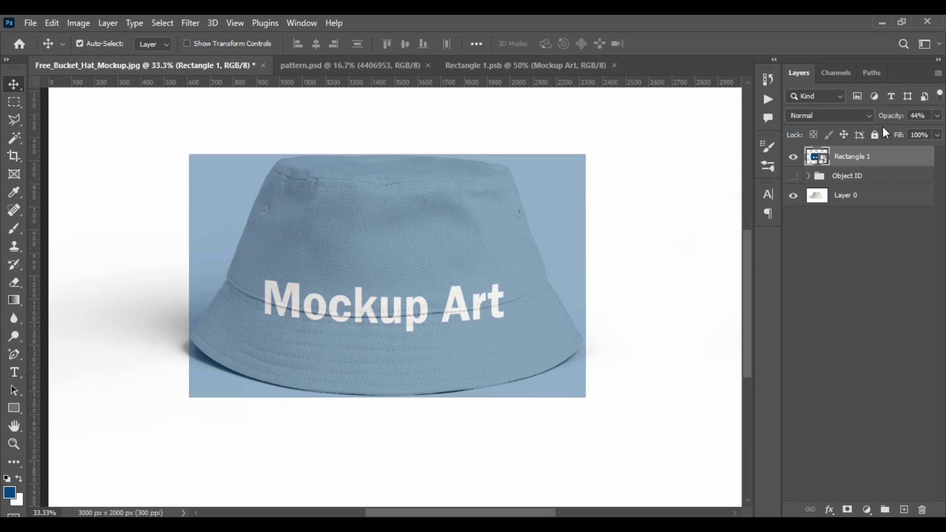
{"action": "left_click_drag", "start_coordinate": [891, 119], "coordinate": [931, 120]}
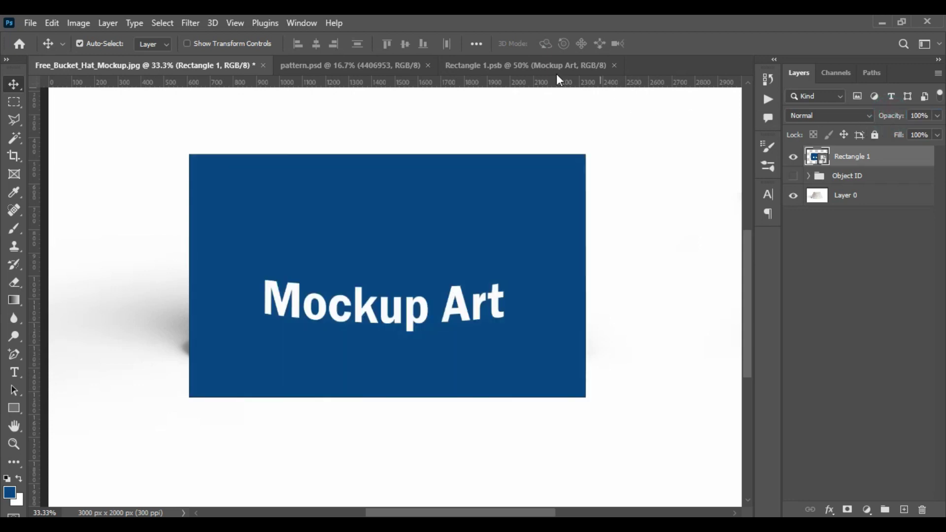
Step: Raise the Mockup Art text slightly, save Rectangle 1.psb, and check it on the hat mockup
{"action": "left_click", "coordinate": [521, 67]}
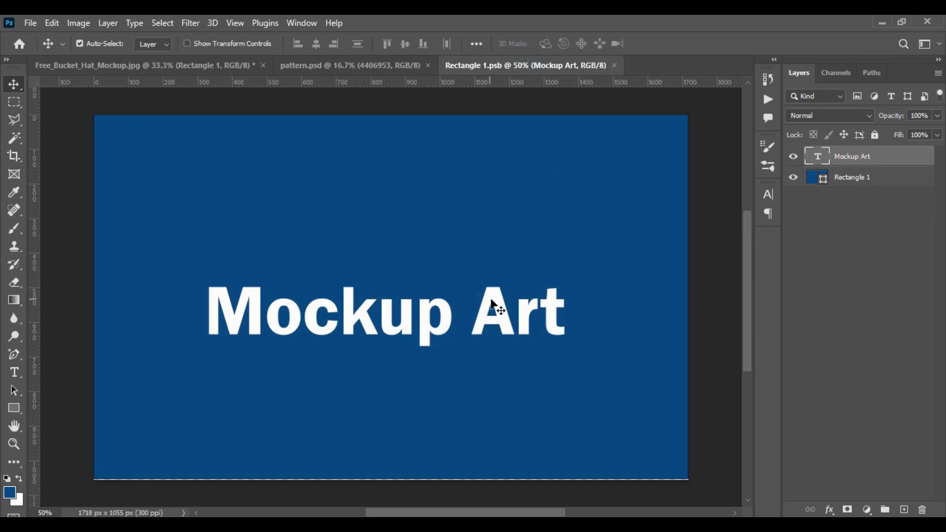
{"action": "left_click", "coordinate": [493, 301]}
{"action": "key", "text": "shift+Up"}
{"action": "key", "text": "shift+Up"}
{"action": "key", "text": "shift+Up"}
{"action": "key", "text": "shift+Up"}
{"action": "key", "text": "shift+Up"}
{"action": "key", "text": "shift+Up"}
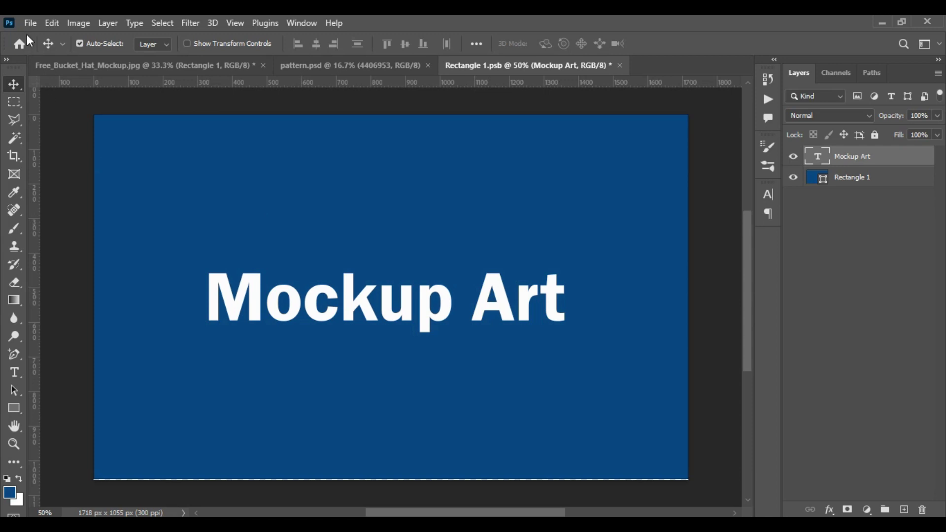
{"action": "left_click", "coordinate": [31, 23]}
{"action": "left_click", "coordinate": [52, 176]}
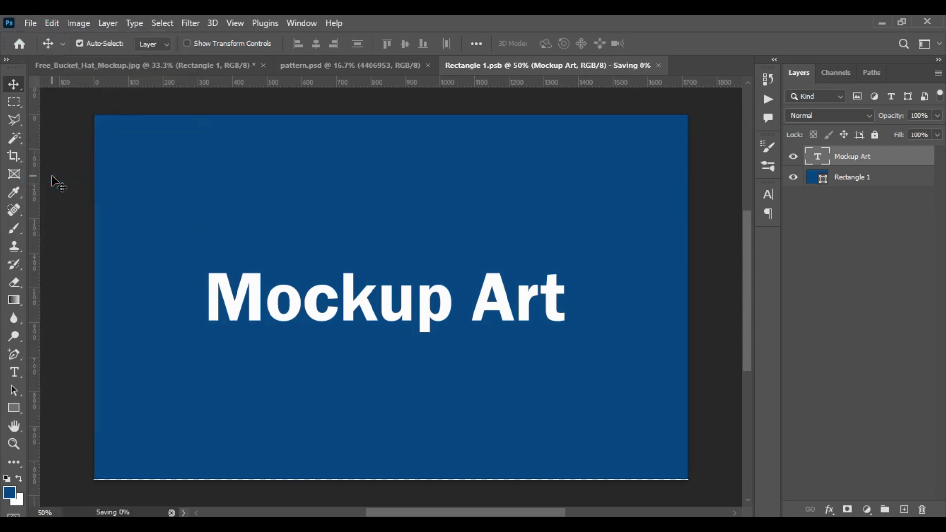
{"action": "left_click", "coordinate": [151, 71]}
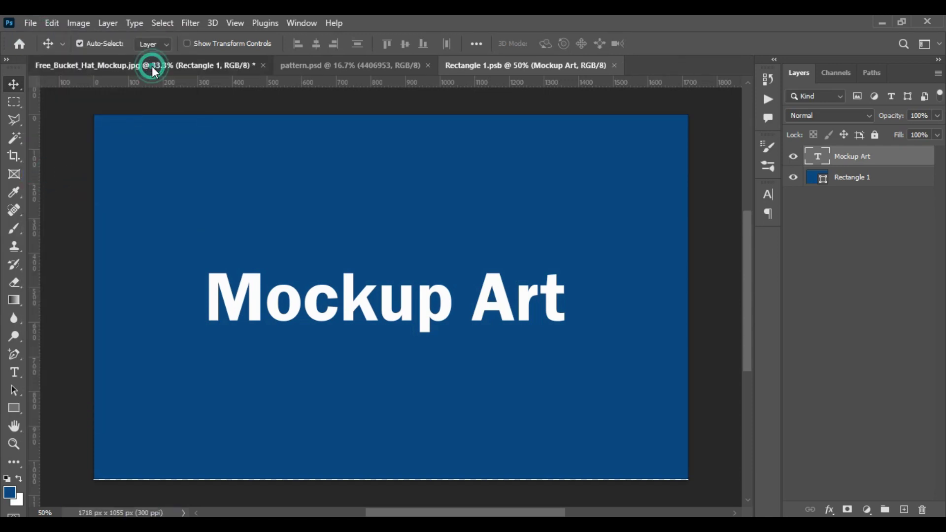
{"action": "left_click", "coordinate": [506, 65]}
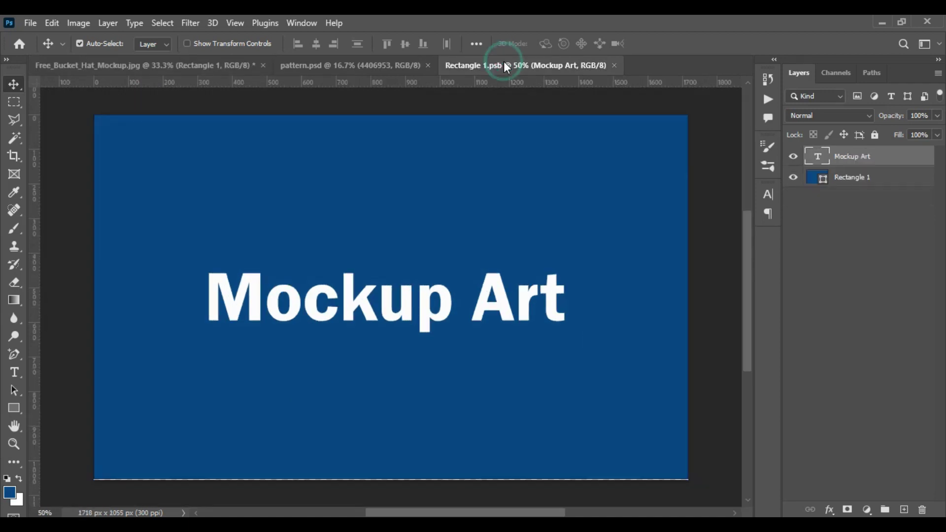
Step: Bring the 4406953 pattern layer from pattern.psd into Rectangle 1.psb beneath the text
{"action": "left_click", "coordinate": [373, 65]}
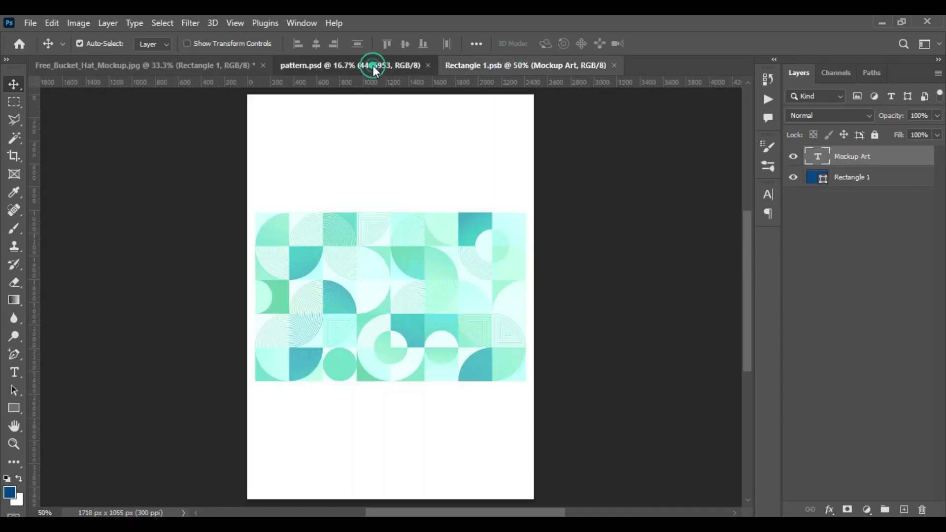
{"action": "left_click_drag", "start_coordinate": [400, 223], "coordinate": [513, 68]}
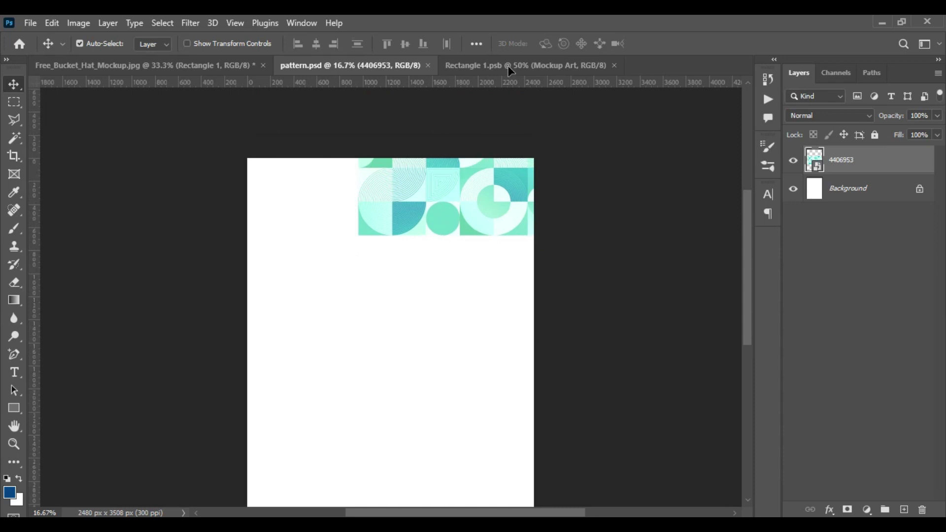
{"action": "left_click_drag", "start_coordinate": [418, 251], "coordinate": [392, 323]}
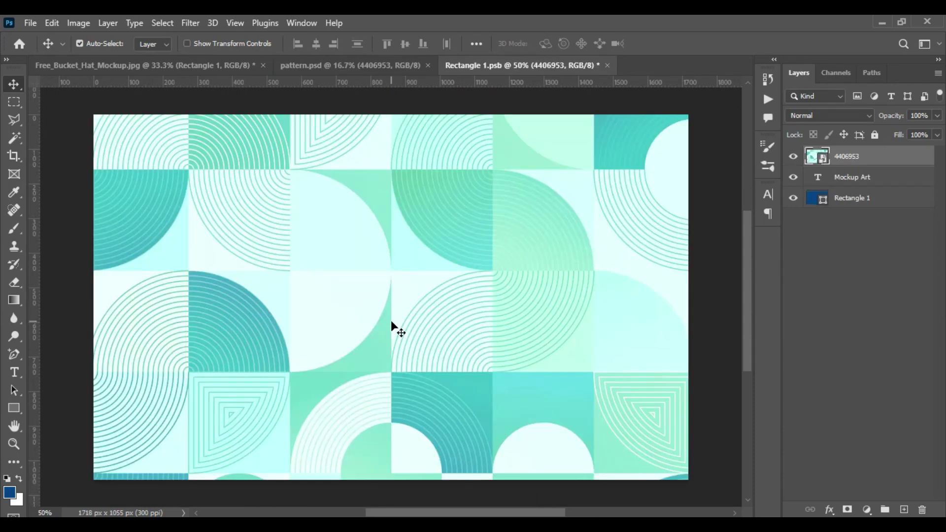
{"action": "left_click_drag", "start_coordinate": [873, 159], "coordinate": [875, 190]}
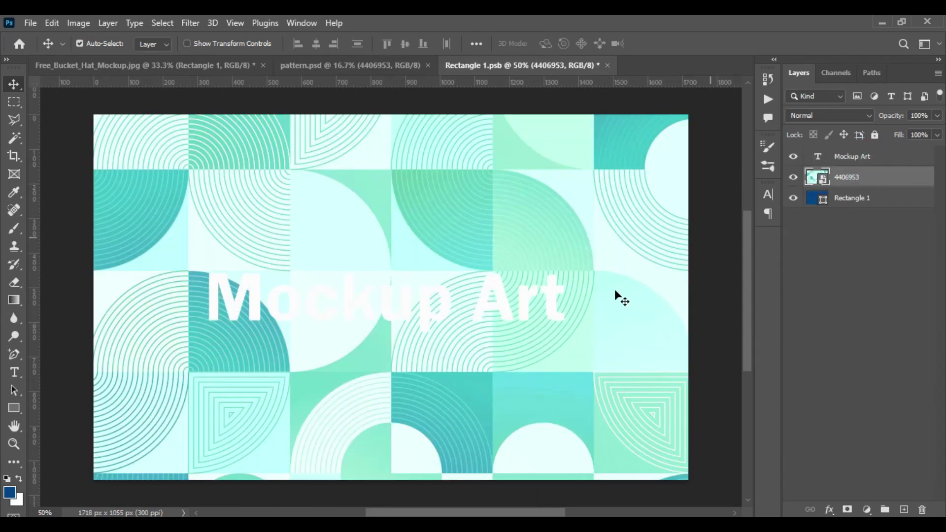
Step: Change the Mockup Art text colour to dark navy #08002f
{"action": "left_click", "coordinate": [388, 313]}
{"action": "left_click", "coordinate": [17, 371]}
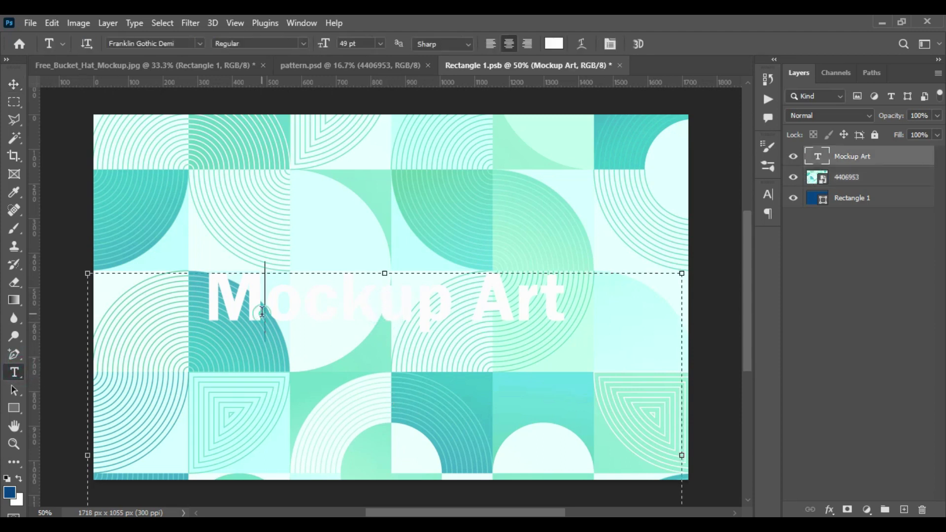
{"action": "triple_click", "coordinate": [262, 312]}
{"action": "left_click", "coordinate": [554, 43]}
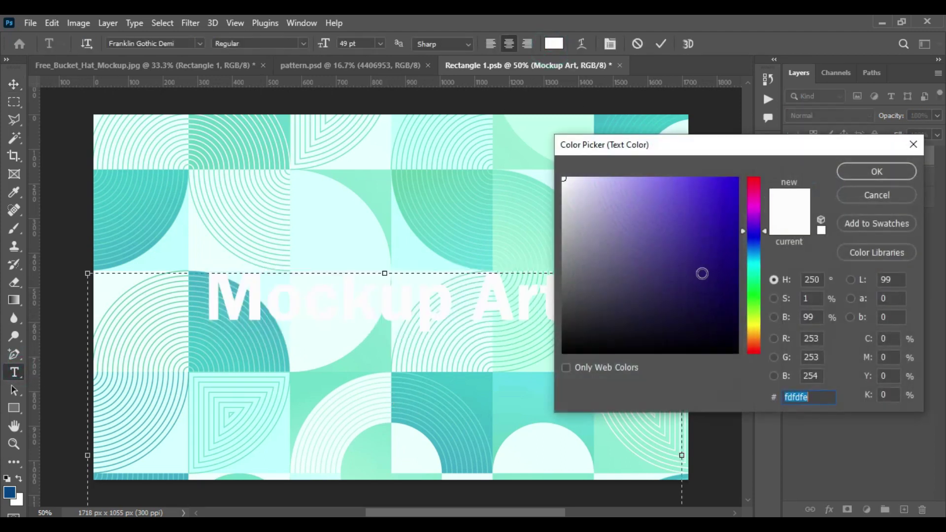
{"action": "left_click", "coordinate": [738, 322]}
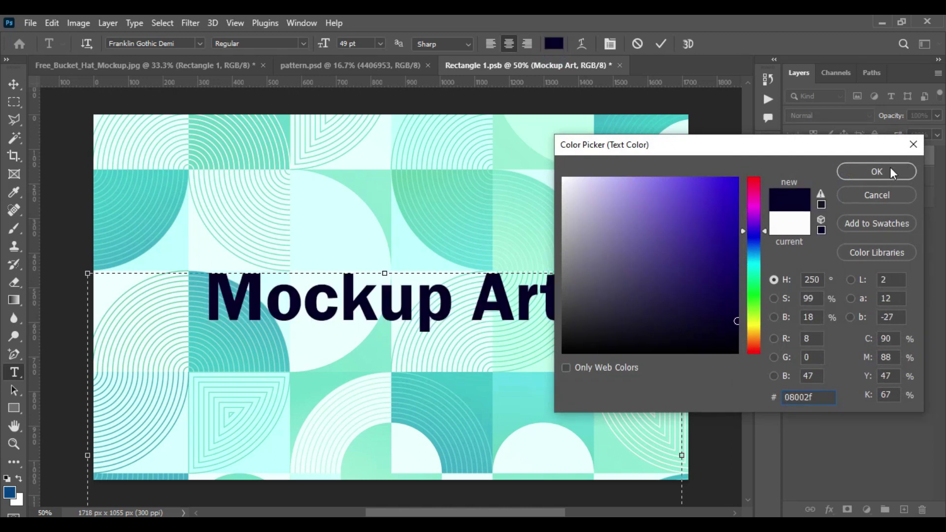
{"action": "left_click", "coordinate": [891, 172]}
{"action": "left_click", "coordinate": [661, 43]}
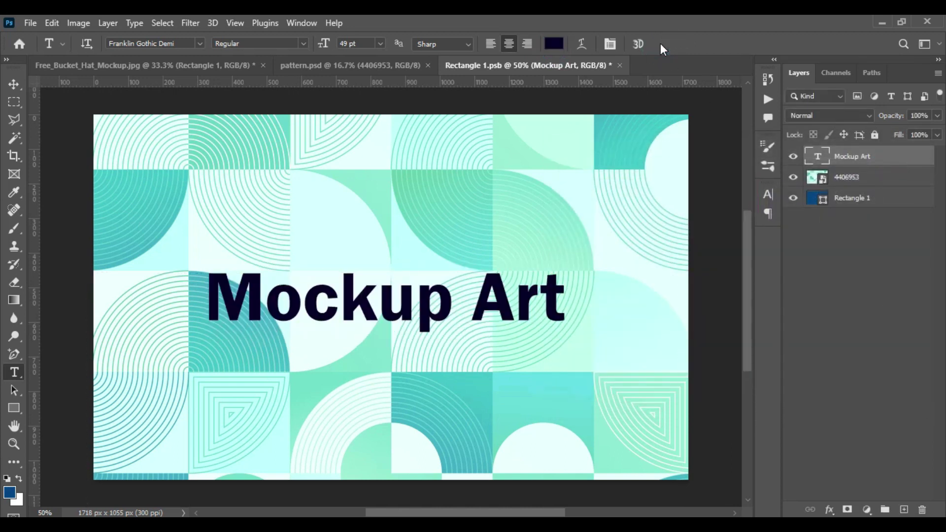
Step: Save Rectangle 1.psb and switch to the bucket hat mockup
{"action": "left_click", "coordinate": [31, 20]}
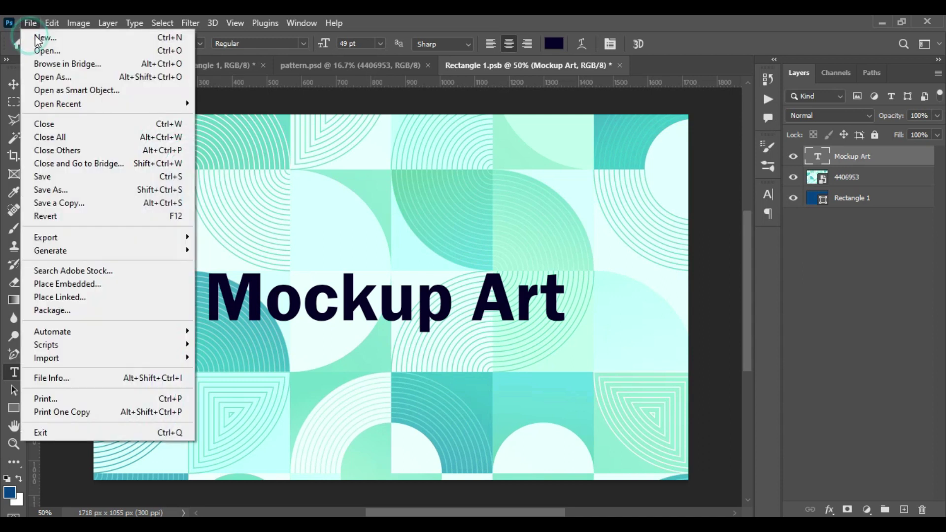
{"action": "left_click", "coordinate": [64, 178]}
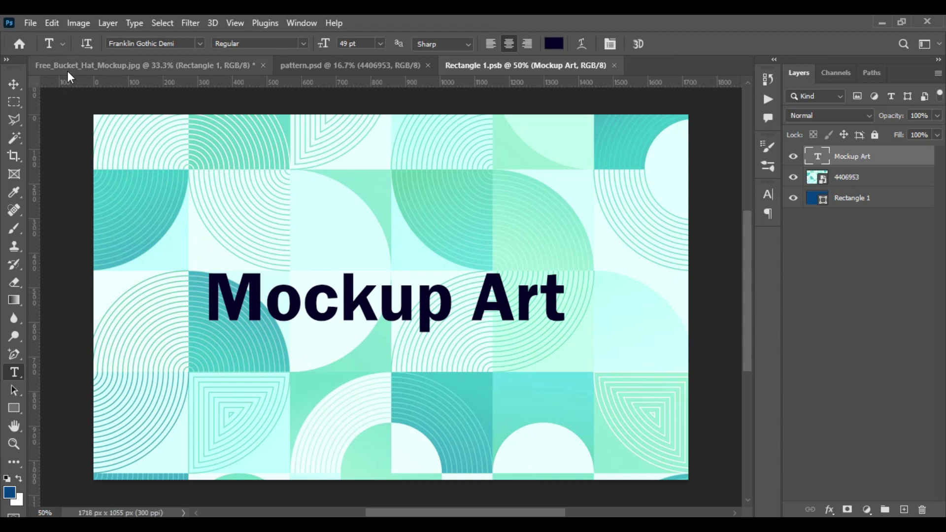
{"action": "left_click", "coordinate": [101, 66]}
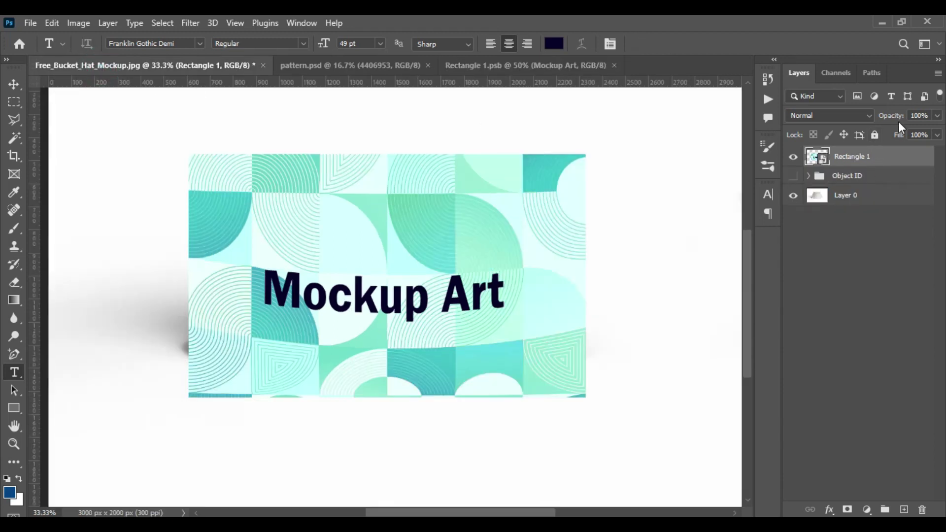
Step: Lower Rectangle 1 to 61% opacity and start a Warp transform on it
{"action": "left_click_drag", "start_coordinate": [897, 117], "coordinate": [871, 123]}
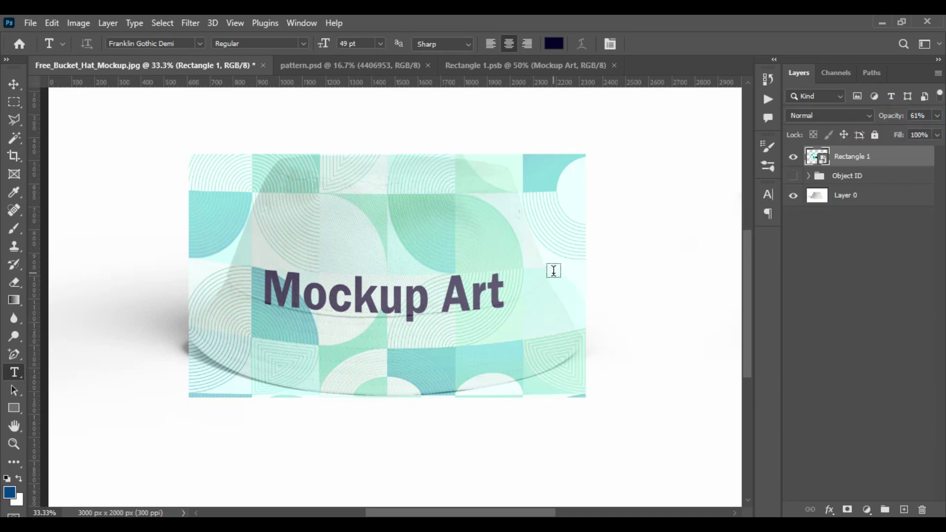
{"action": "left_click", "coordinate": [14, 84]}
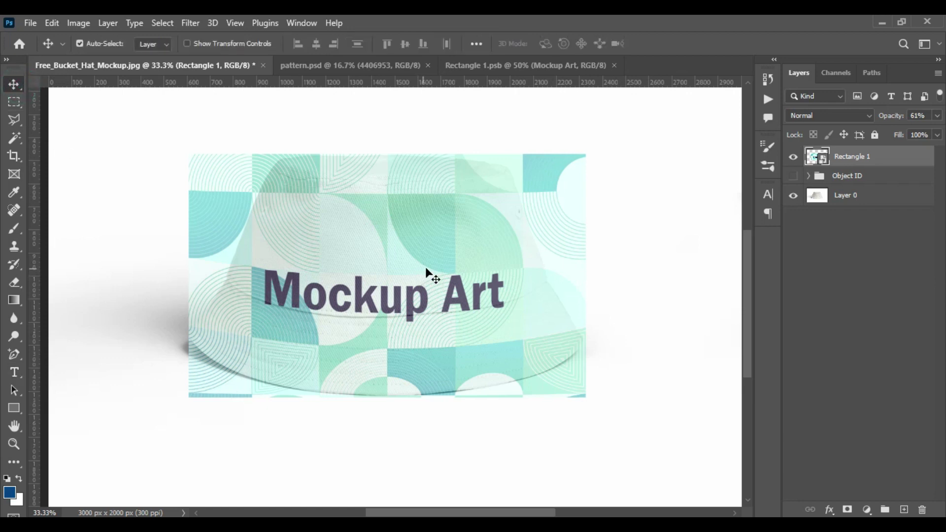
{"action": "key", "text": "ctrl+t"}
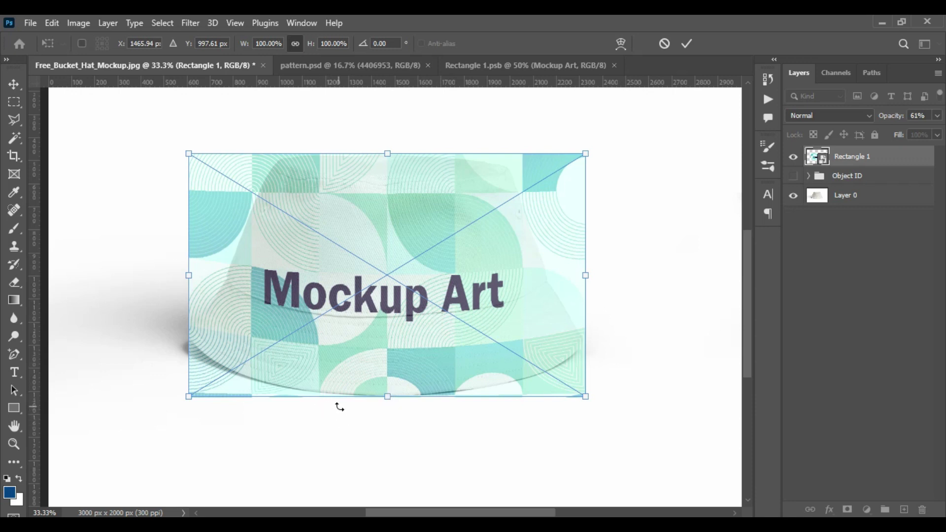
{"action": "right_click", "coordinate": [523, 327]}
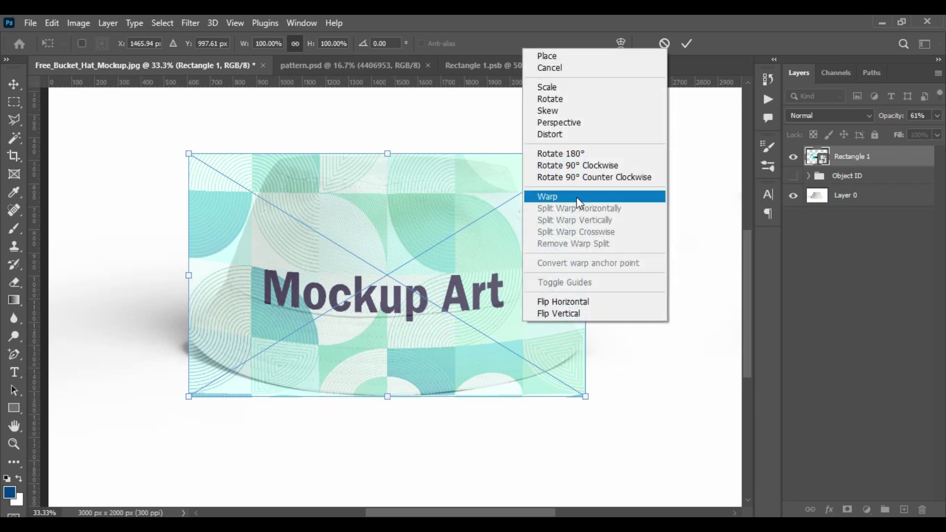
{"action": "left_click", "coordinate": [552, 196]}
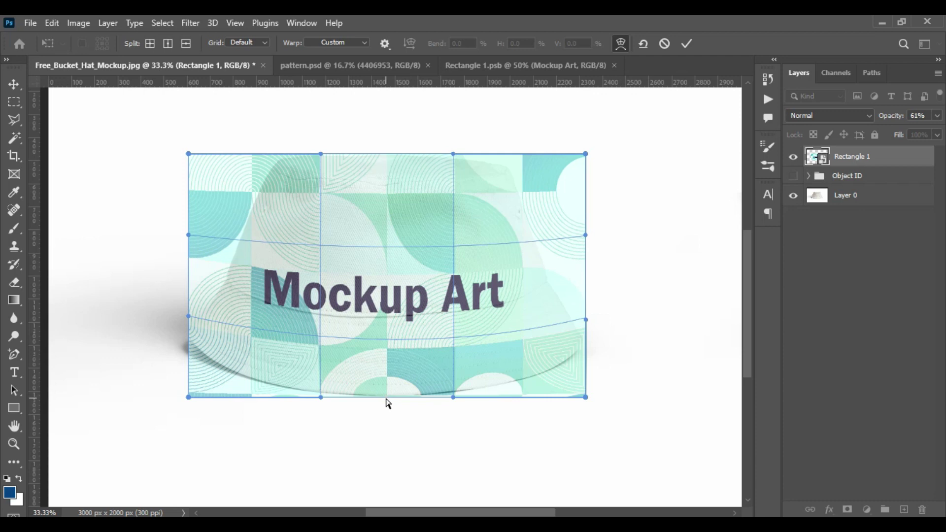
Step: Curve the pattern's bottom edge, right side and text downward along the hat, then apply the warp
{"action": "left_click_drag", "start_coordinate": [386, 397], "coordinate": [386, 409]}
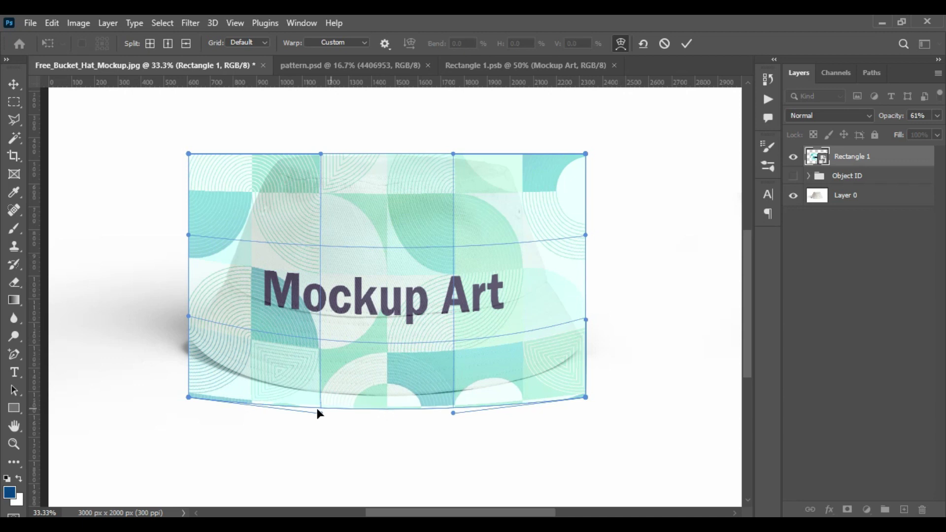
{"action": "left_click_drag", "start_coordinate": [321, 415], "coordinate": [319, 428]}
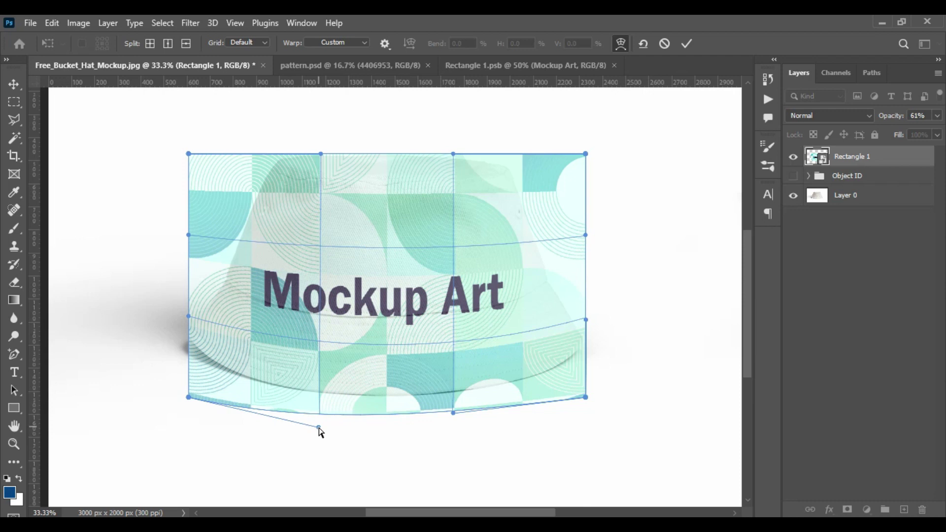
{"action": "left_click_drag", "start_coordinate": [451, 413], "coordinate": [457, 424]}
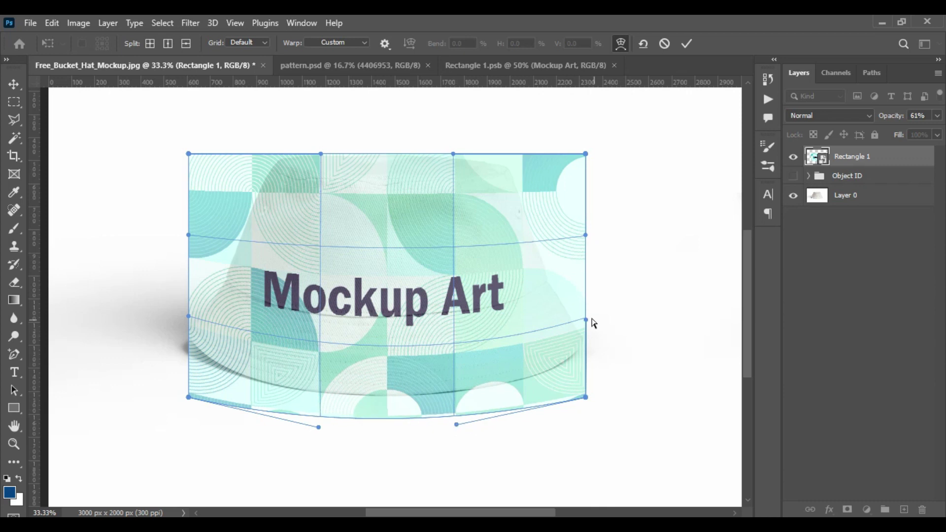
{"action": "left_click_drag", "start_coordinate": [586, 320], "coordinate": [581, 301]}
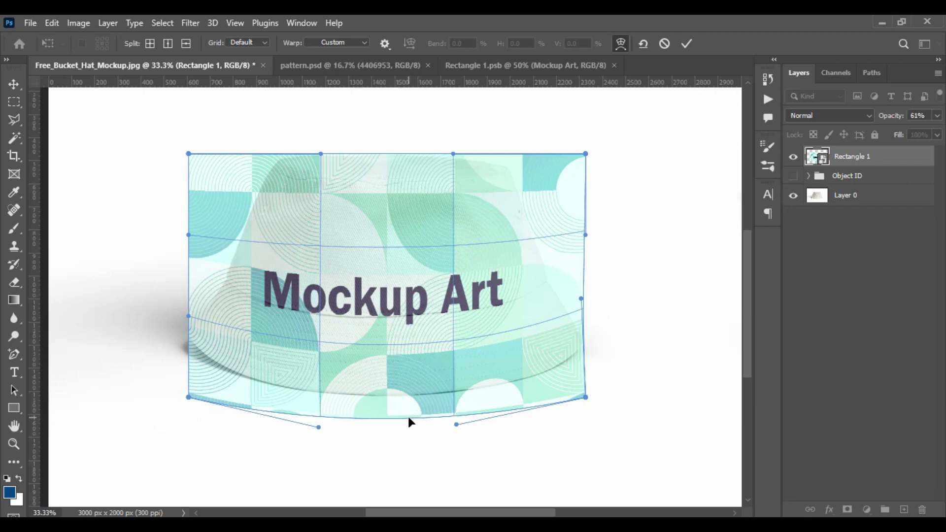
{"action": "left_click_drag", "start_coordinate": [409, 418], "coordinate": [409, 424]}
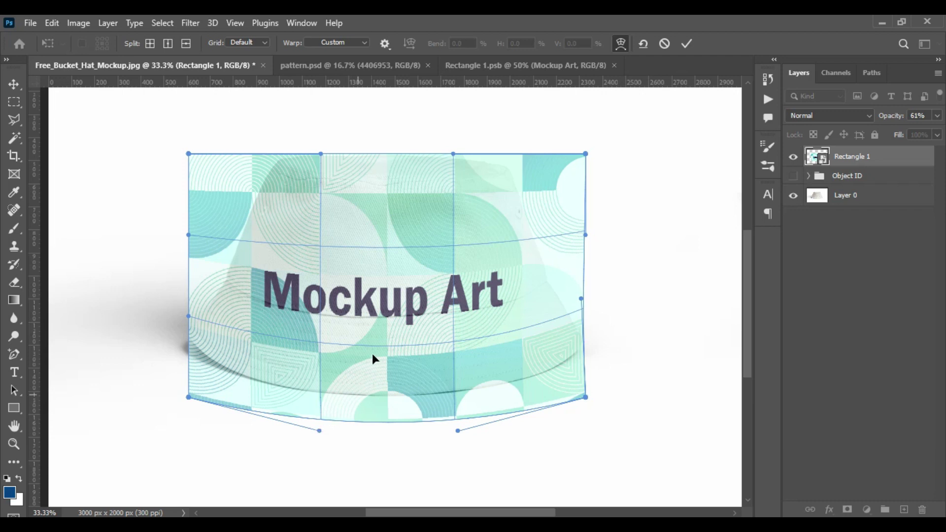
{"action": "left_click_drag", "start_coordinate": [387, 248], "coordinate": [387, 262]}
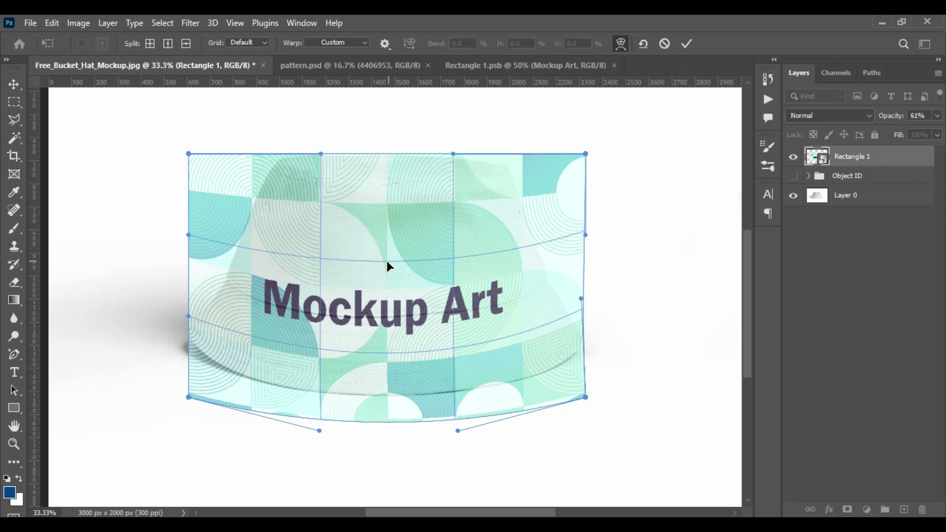
{"action": "left_click", "coordinate": [688, 43]}
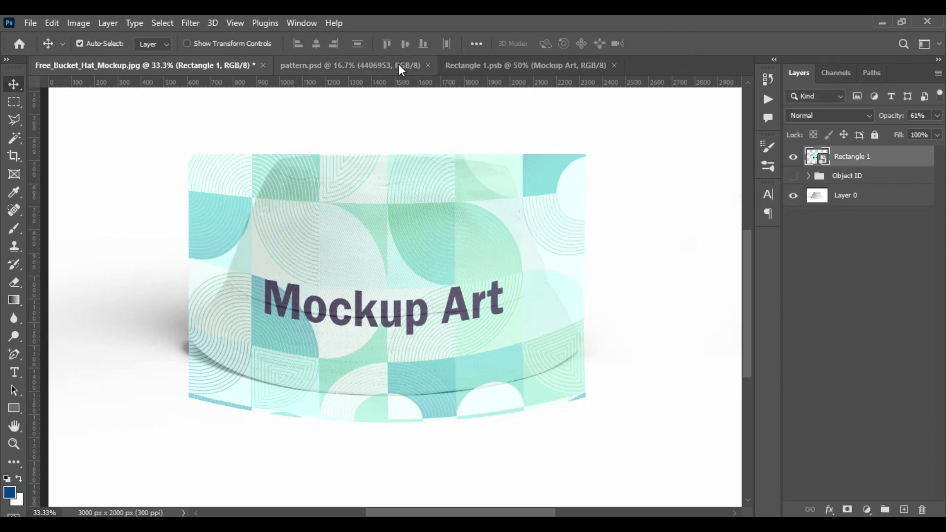
Step: In Rectangle 1.psb, nudge the Mockup Art text up, save, and return to the hat mockup
{"action": "left_click", "coordinate": [504, 64]}
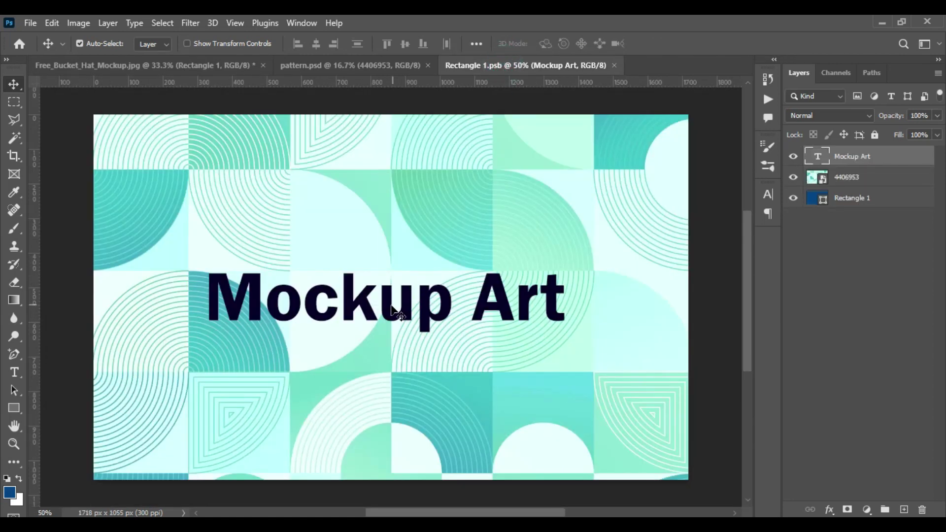
{"action": "key", "text": "shift+Up"}
{"action": "key", "text": "shift+Up"}
{"action": "key", "text": "shift+Up"}
{"action": "key", "text": "shift+Up"}
{"action": "key", "text": "shift+Up"}
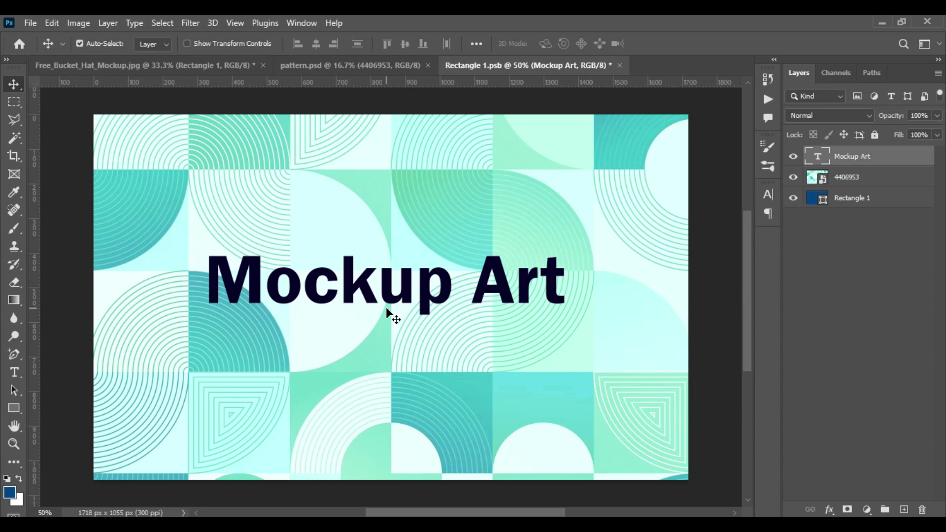
{"action": "left_click", "coordinate": [31, 22]}
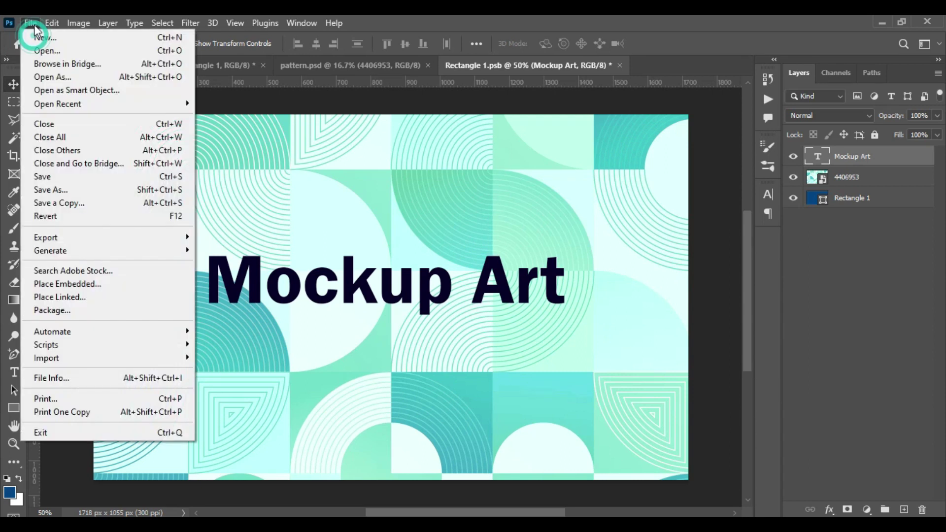
{"action": "left_click", "coordinate": [52, 176]}
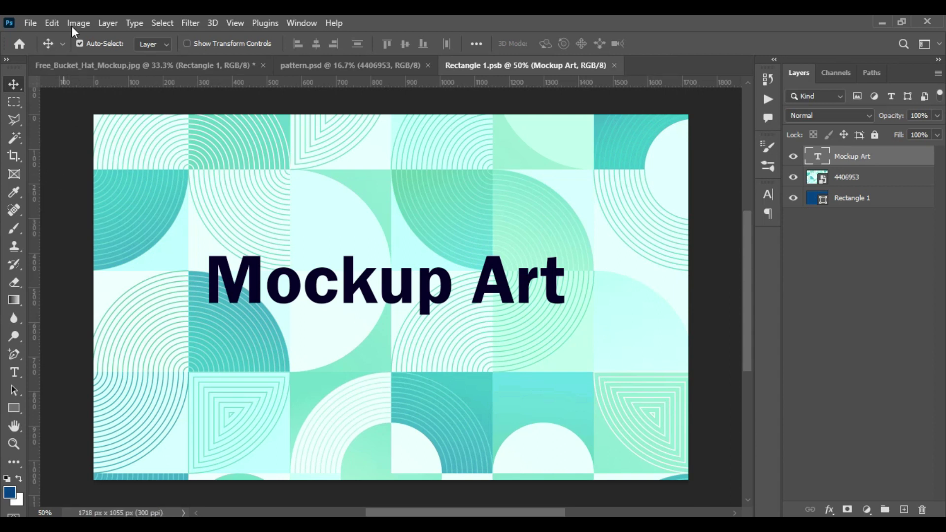
{"action": "left_click", "coordinate": [93, 64]}
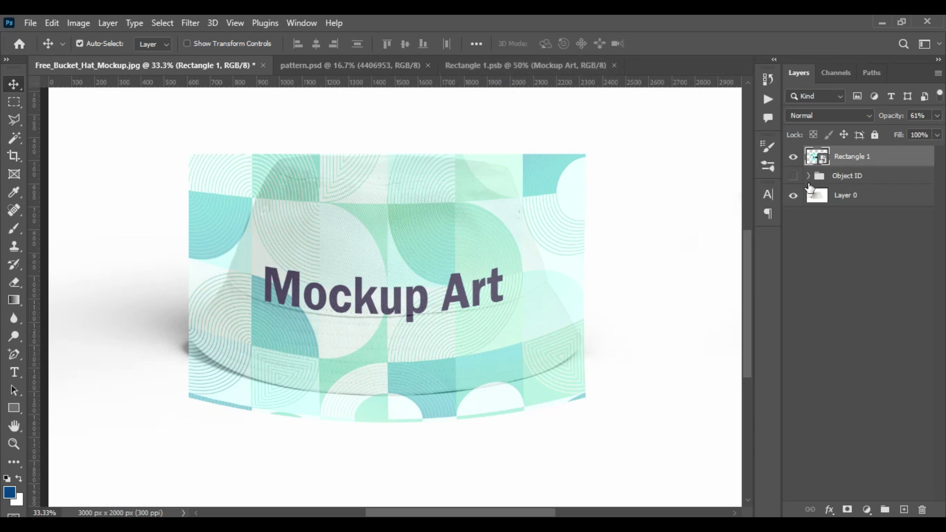
Step: Mask Rectangle 1 to the Hat layer's outline from Object ID and raise it to 100% opacity
{"action": "left_click", "coordinate": [803, 178]}
{"action": "left_click", "coordinate": [809, 177]}
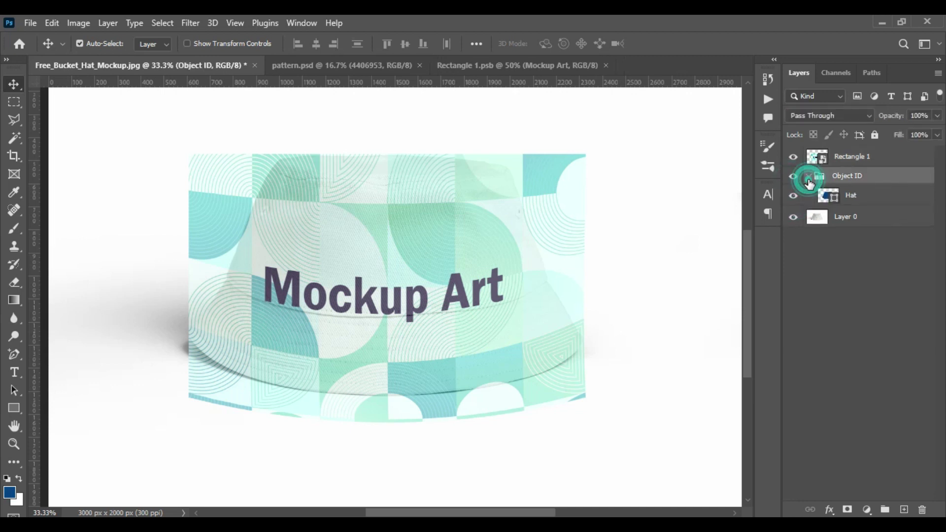
{"action": "left_click", "coordinate": [837, 202], "text": "ctrl"}
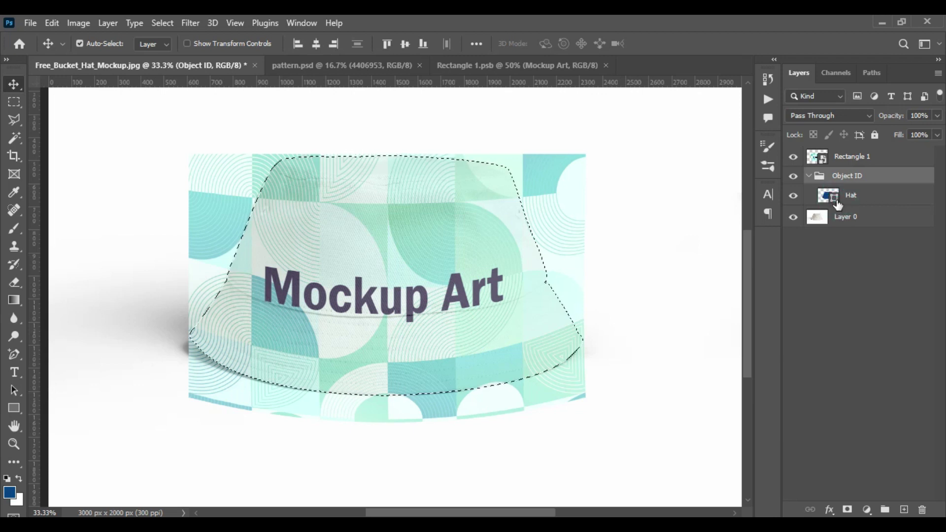
{"action": "left_click", "coordinate": [815, 159]}
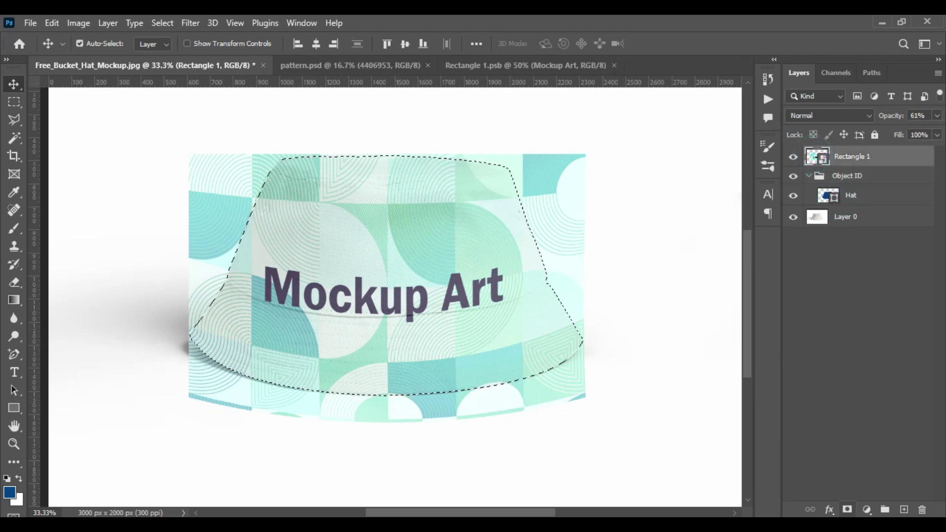
{"action": "left_click", "coordinate": [845, 510]}
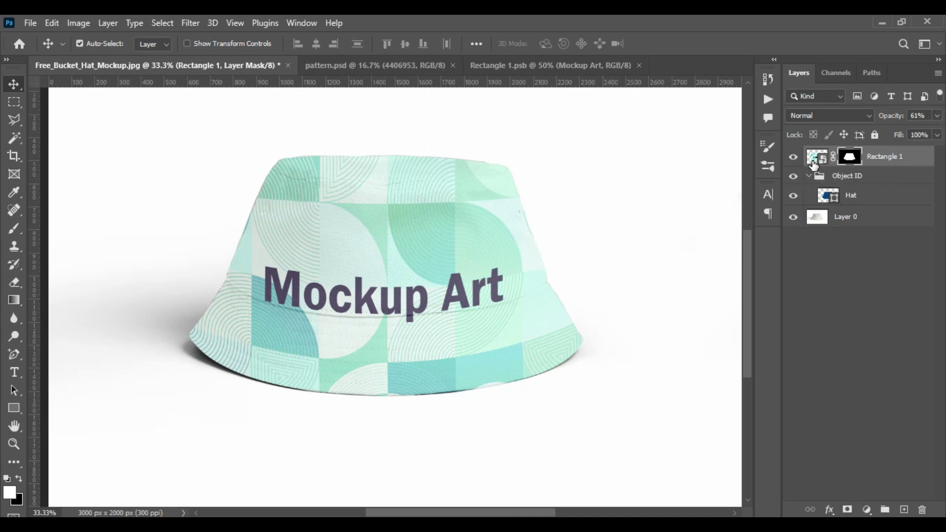
{"action": "left_click", "coordinate": [815, 162]}
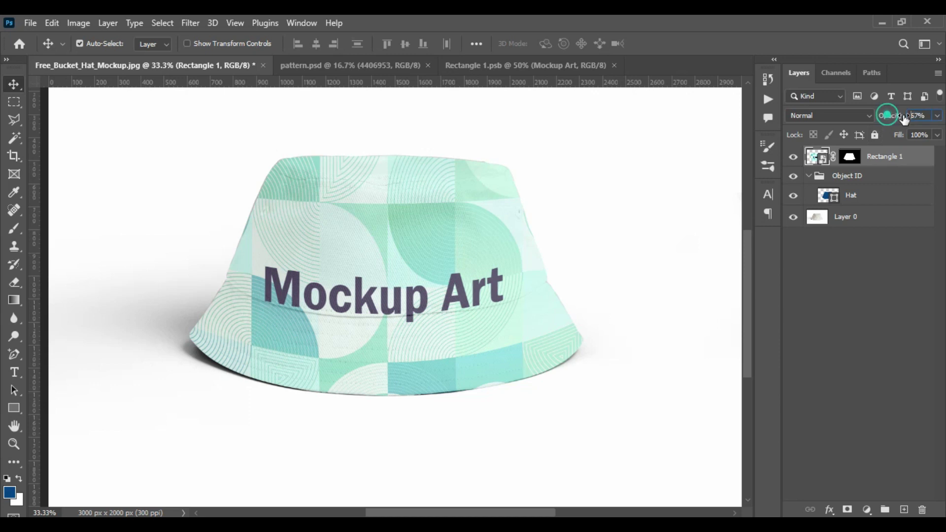
{"action": "left_click_drag", "start_coordinate": [891, 115], "coordinate": [911, 115]}
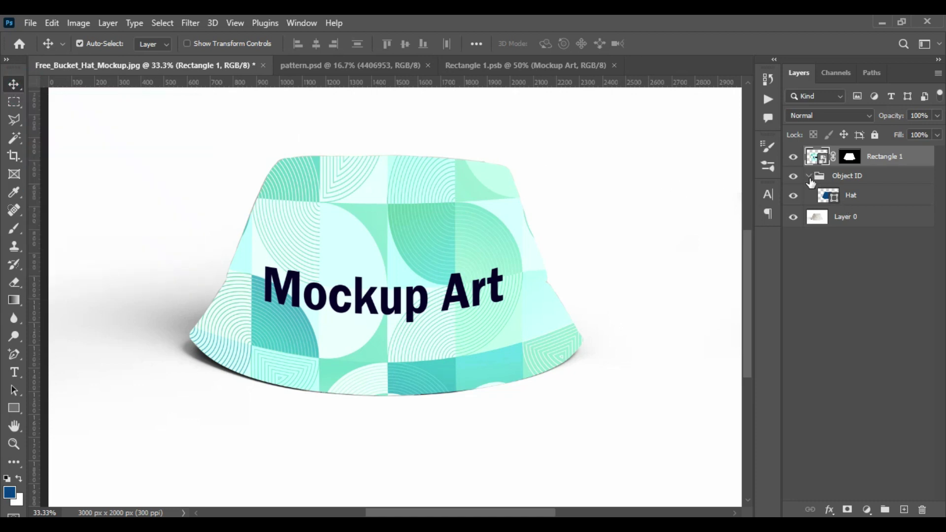
Step: Copy the hat area from Layer 0 into a new top layer, hide Object ID, and duplicate the copy twice
{"action": "left_click", "coordinate": [835, 202], "text": "ctrl"}
{"action": "left_click", "coordinate": [820, 223]}
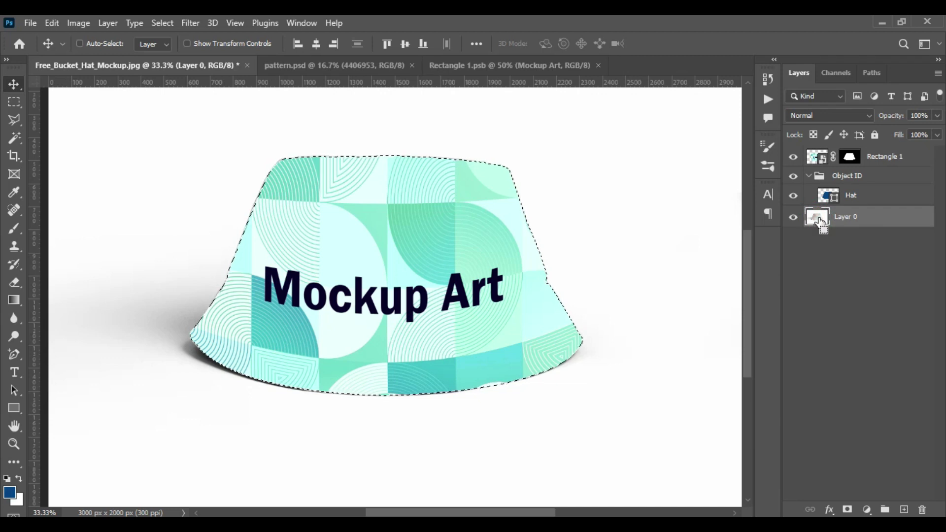
{"action": "key", "text": "ctrl+j"}
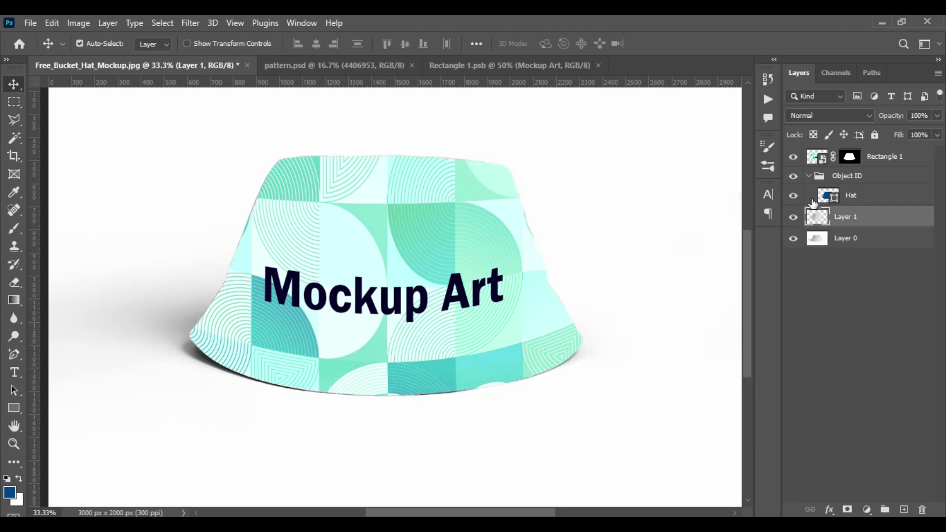
{"action": "left_click", "coordinate": [809, 177]}
{"action": "left_click", "coordinate": [794, 177]}
{"action": "left_click", "coordinate": [809, 178]}
{"action": "left_click", "coordinate": [809, 177]}
{"action": "left_click_drag", "start_coordinate": [860, 205], "coordinate": [865, 154]}
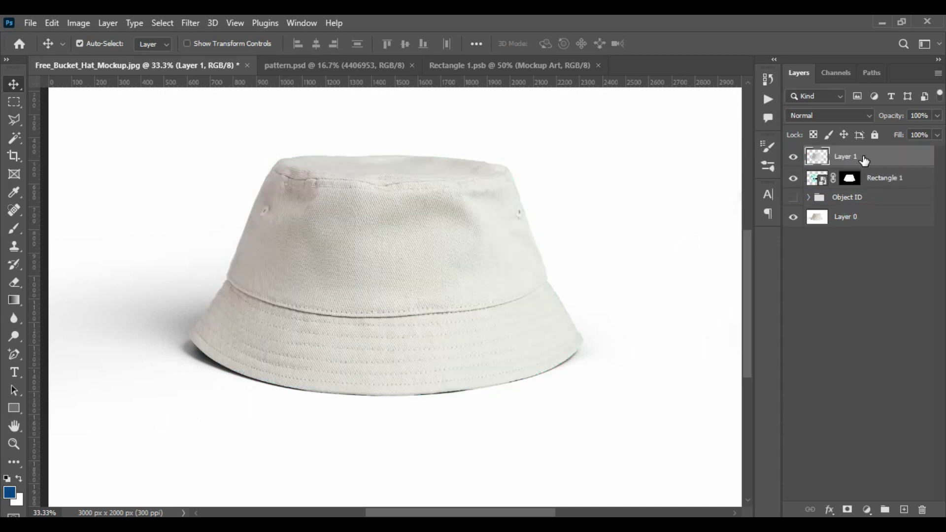
{"action": "key", "text": "ctrl+j"}
{"action": "key", "text": "ctrl+j"}
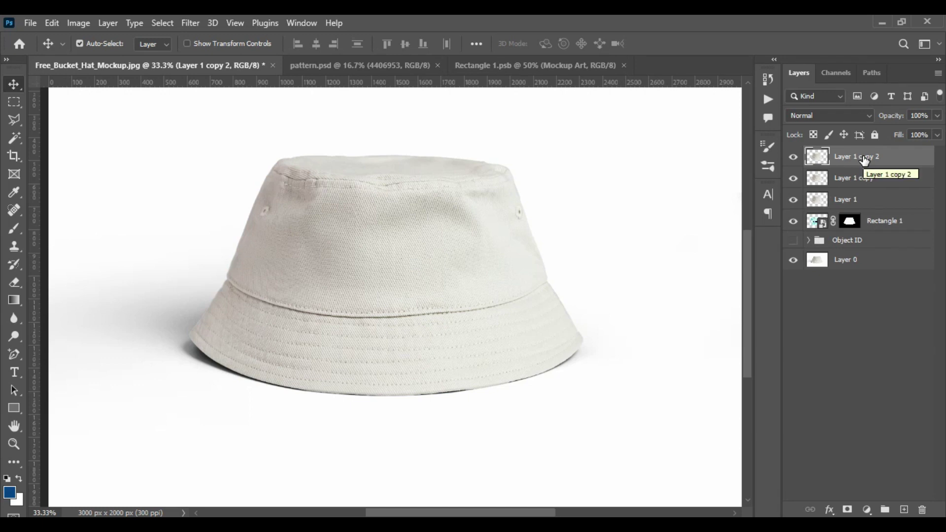
Step: Rename the three hat-copy layers SHADOW, MIDTONE and LIGHT from bottom to top
{"action": "double_click", "coordinate": [848, 200]}
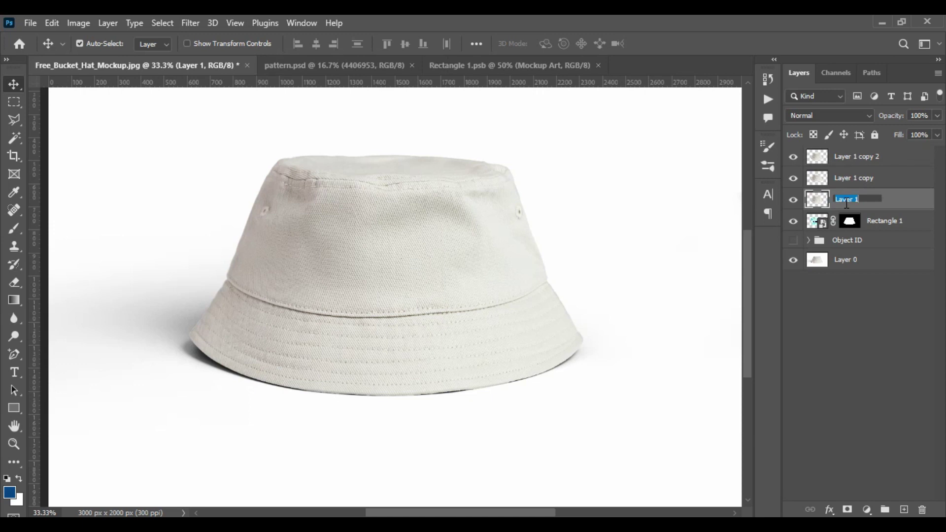
{"action": "key", "text": "Caps_Lock"}
{"action": "type", "text": "SHADOW"}
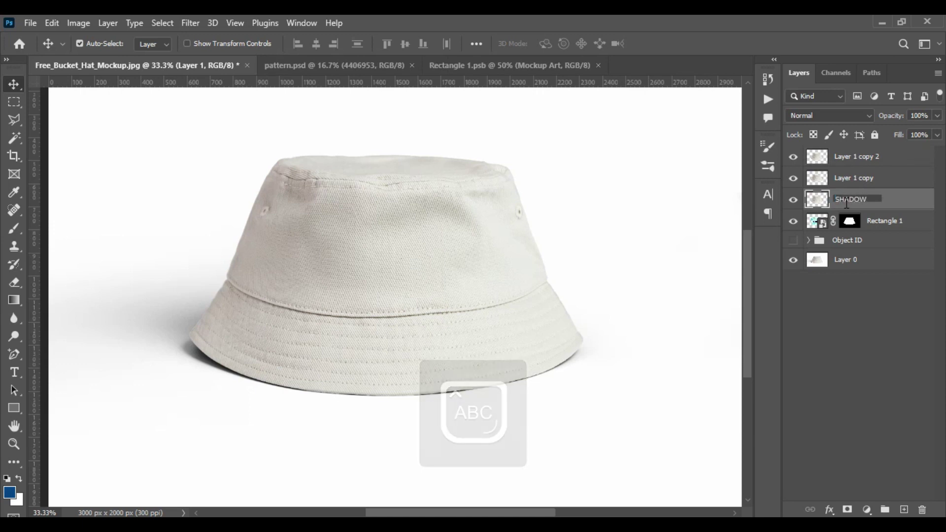
{"action": "key", "text": "Return"}
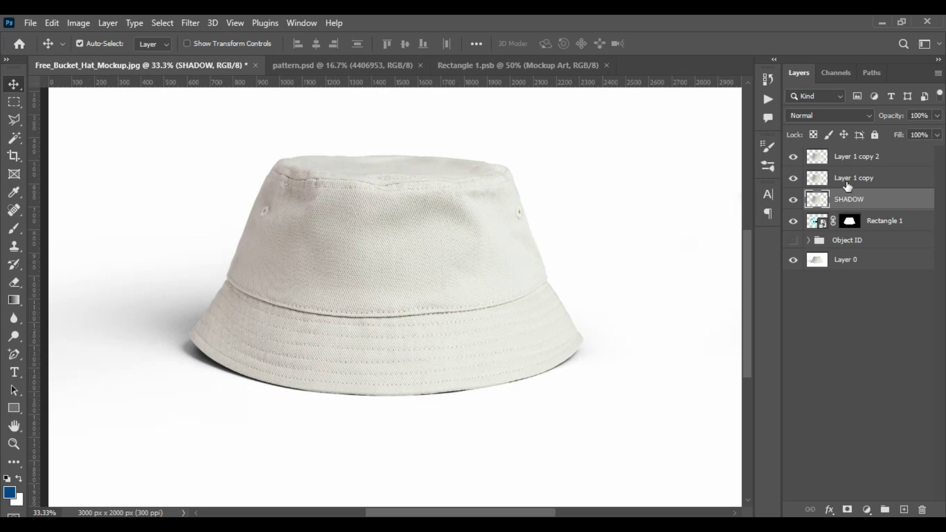
{"action": "double_click", "coordinate": [853, 179]}
{"action": "type", "text": "MIDTO"}
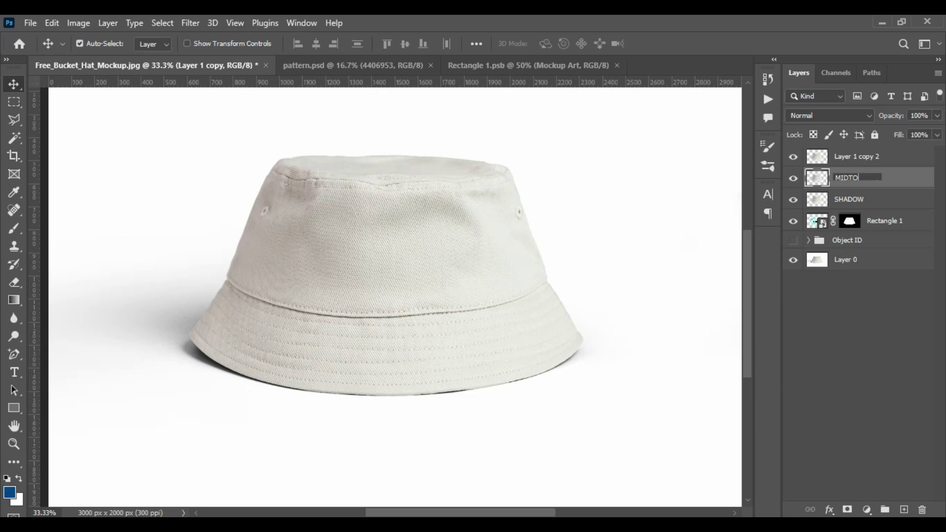
{"action": "type", "text": "NE"}
{"action": "key", "text": "Return"}
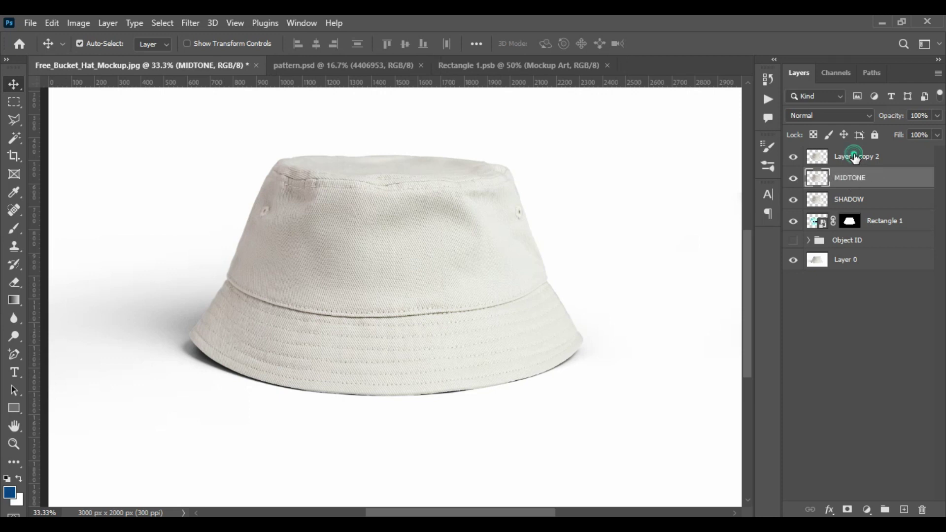
{"action": "double_click", "coordinate": [857, 156]}
{"action": "type", "text": "IGHT"}
{"action": "key", "text": "Return"}
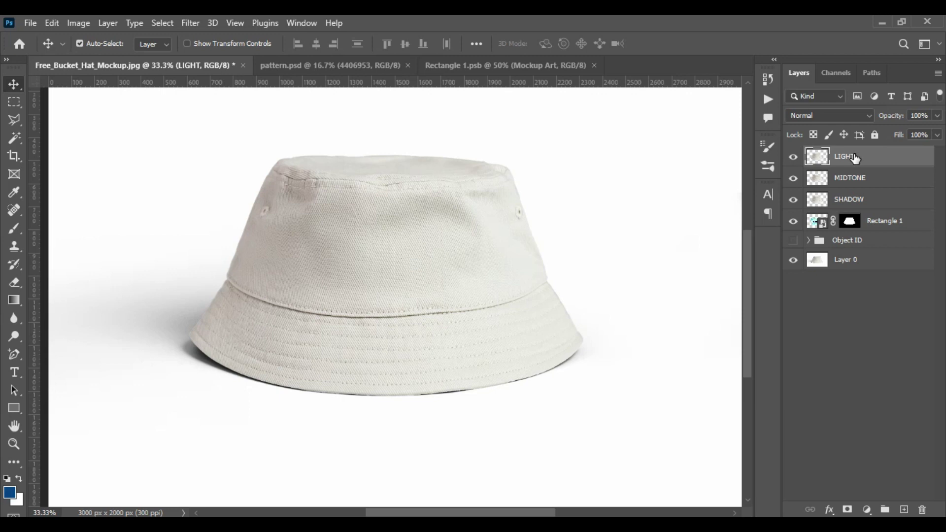
Step: Hide LIGHT, set SHADOW to Linear Burn and MIDTONE to Linear Dodge (Add)
{"action": "left_click", "coordinate": [793, 157]}
{"action": "left_click", "coordinate": [793, 178]}
{"action": "left_click", "coordinate": [850, 200]}
{"action": "left_click", "coordinate": [866, 116]}
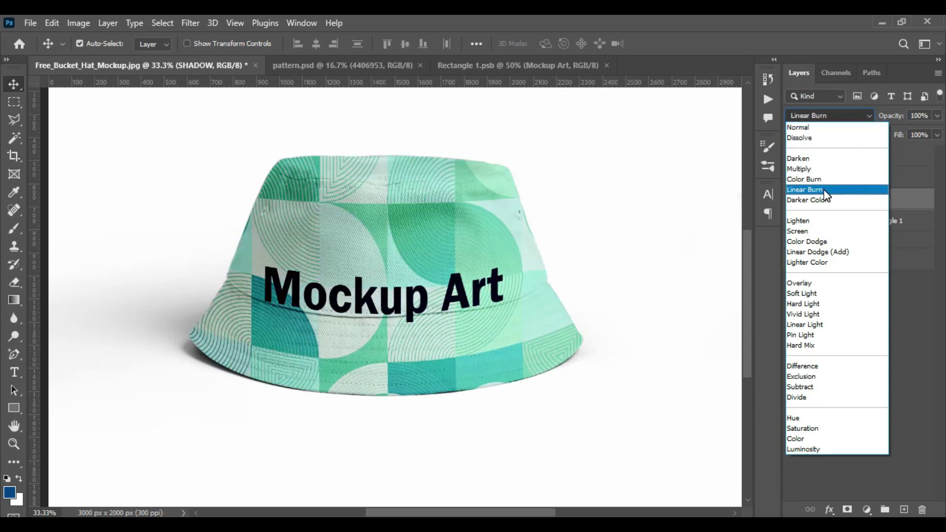
{"action": "left_click", "coordinate": [826, 195]}
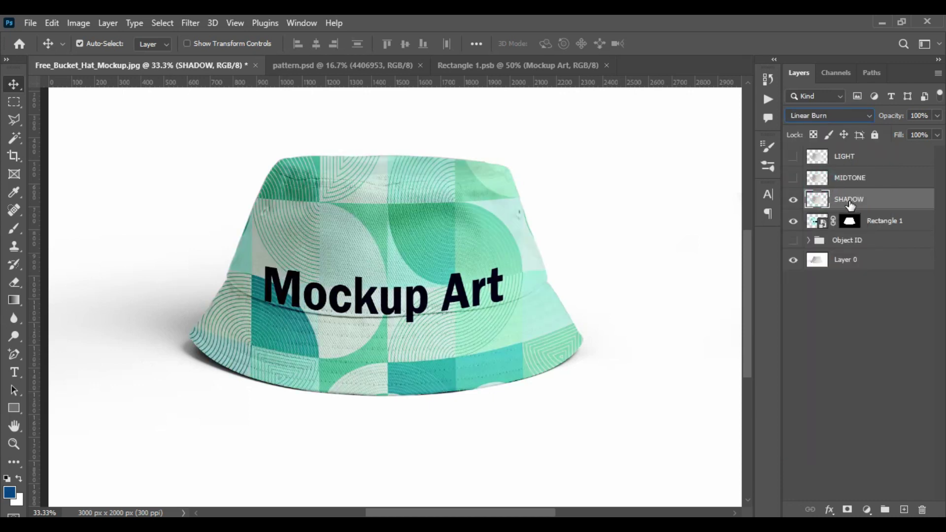
{"action": "left_click", "coordinate": [794, 184]}
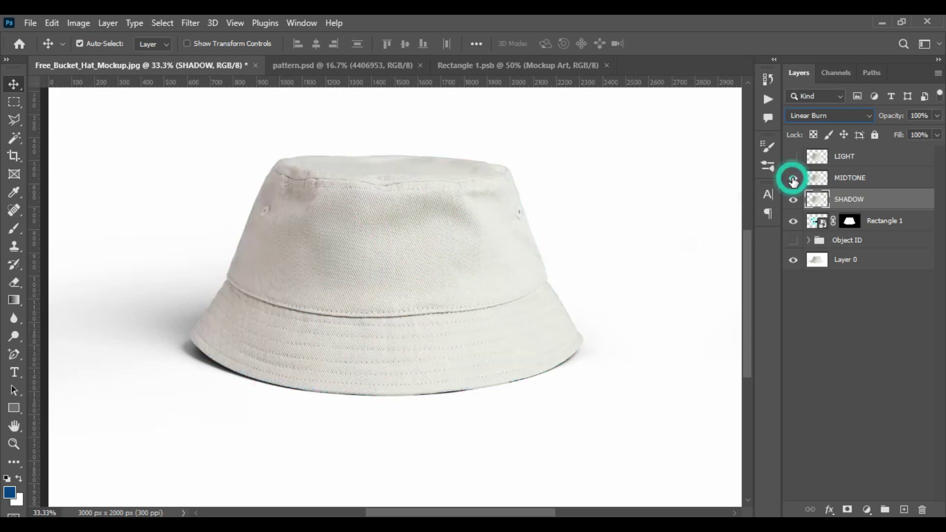
{"action": "left_click", "coordinate": [840, 181]}
{"action": "left_click", "coordinate": [871, 116]}
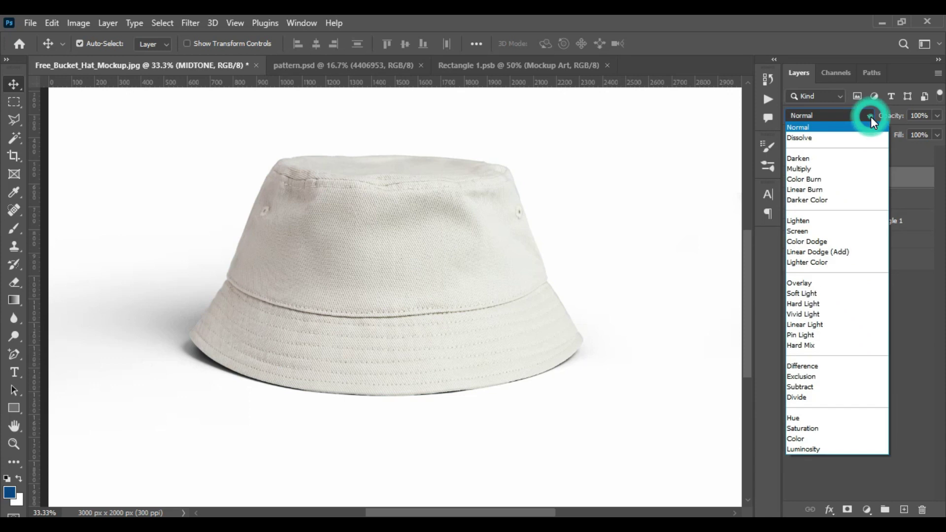
{"action": "left_click", "coordinate": [843, 253]}
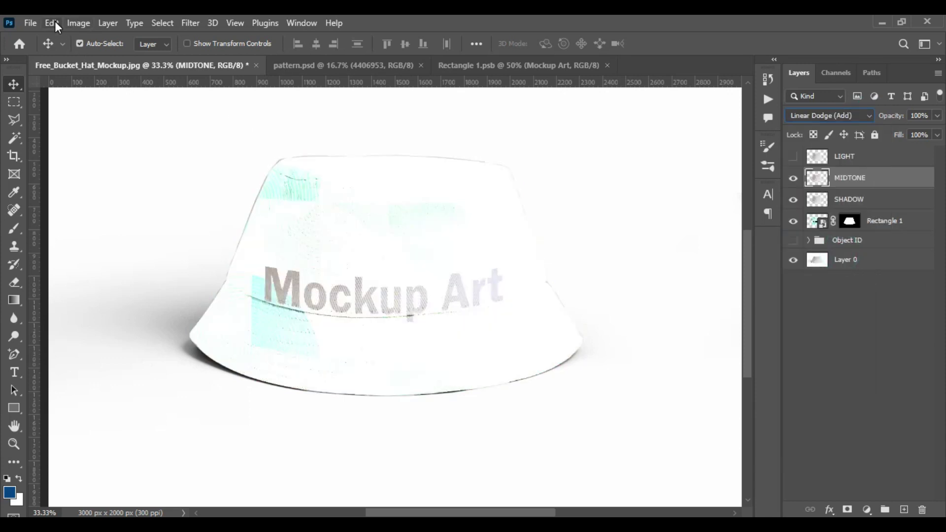
Step: Apply Levels to MIDTONE with input black 214 and output white 131
{"action": "left_click", "coordinate": [78, 23]}
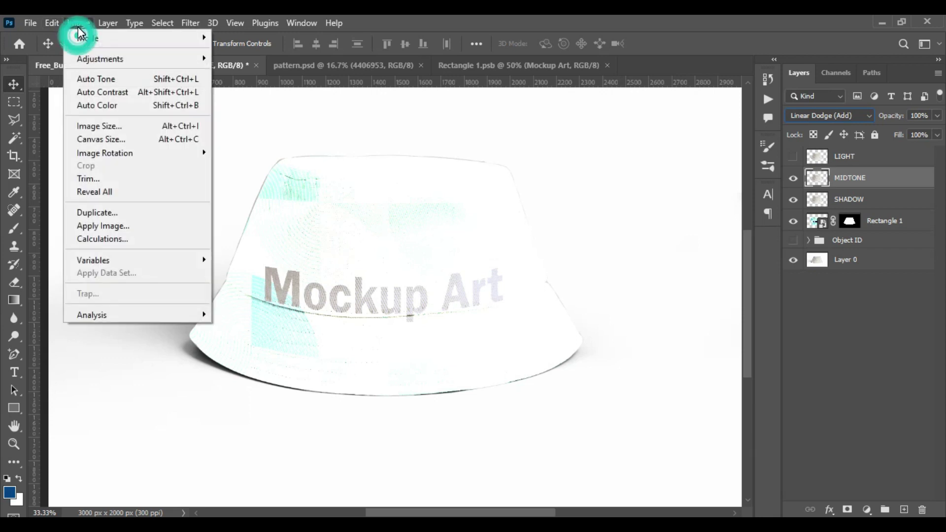
{"action": "mouse_move", "coordinate": [99, 58]}
{"action": "left_click", "coordinate": [222, 71]}
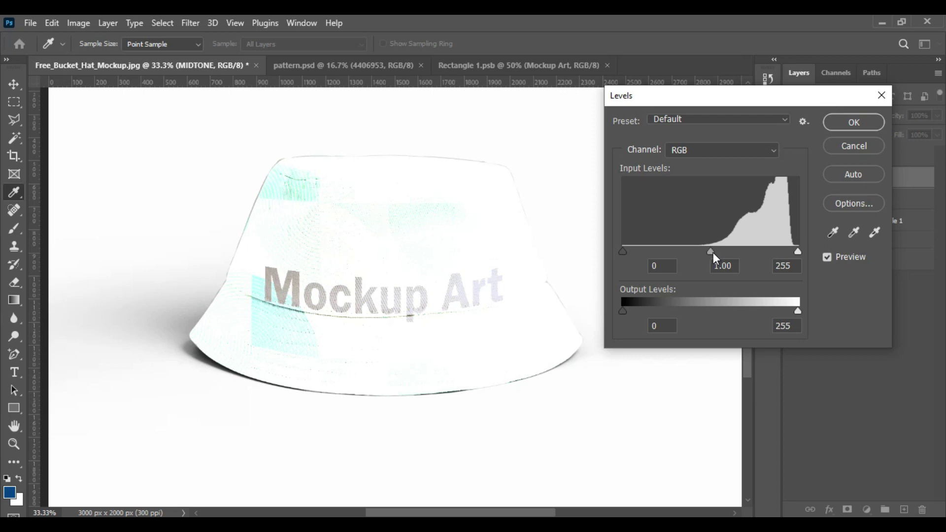
{"action": "left_click_drag", "start_coordinate": [624, 252], "coordinate": [775, 240]}
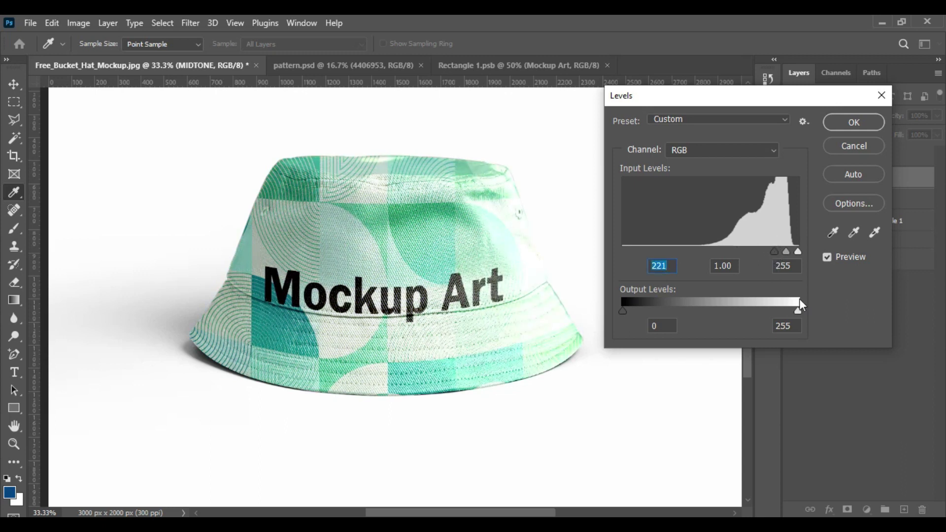
{"action": "left_click_drag", "start_coordinate": [776, 251], "coordinate": [770, 252]}
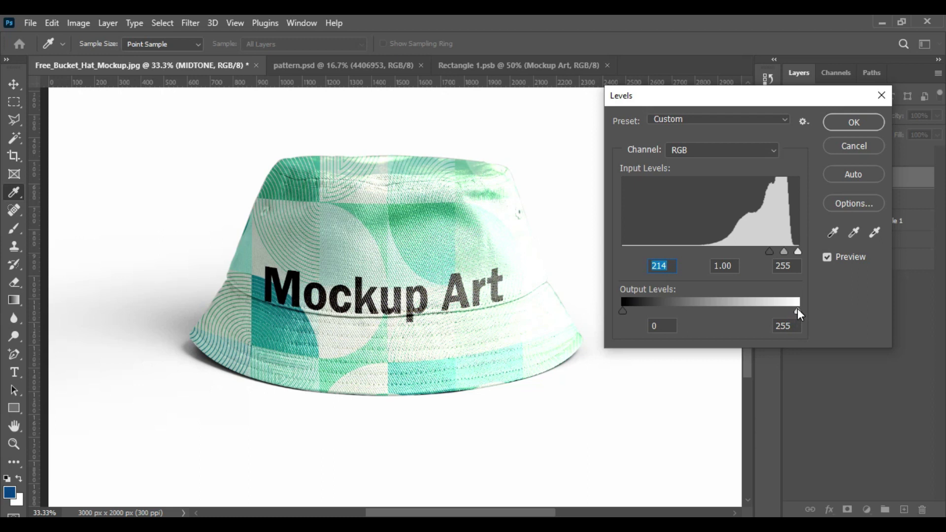
{"action": "left_click_drag", "start_coordinate": [798, 311], "coordinate": [714, 318]}
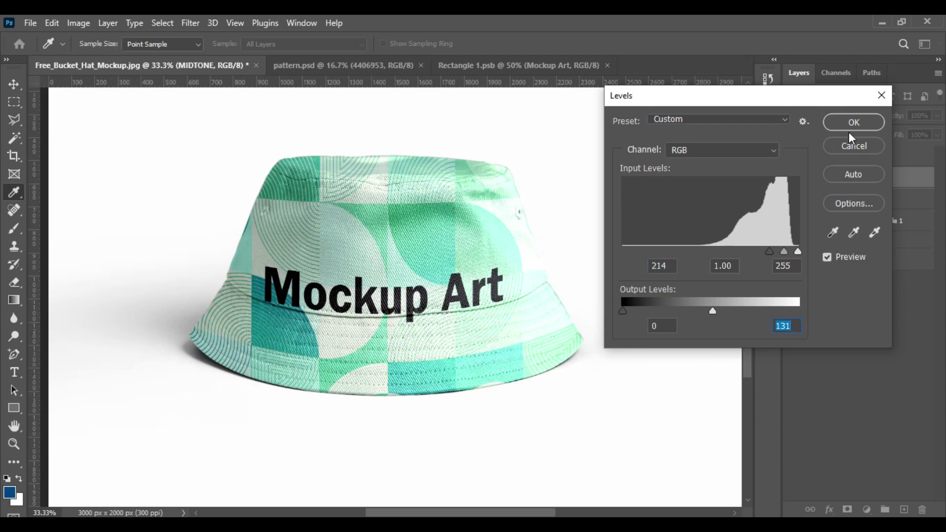
{"action": "left_click", "coordinate": [855, 121]}
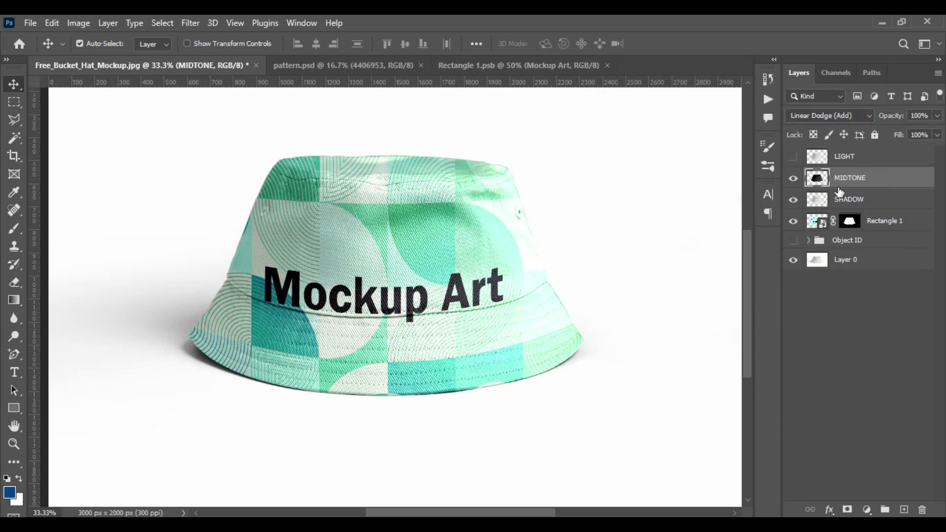
Step: Show the LIGHT layer again and set it to Screen blending
{"action": "left_click", "coordinate": [793, 157]}
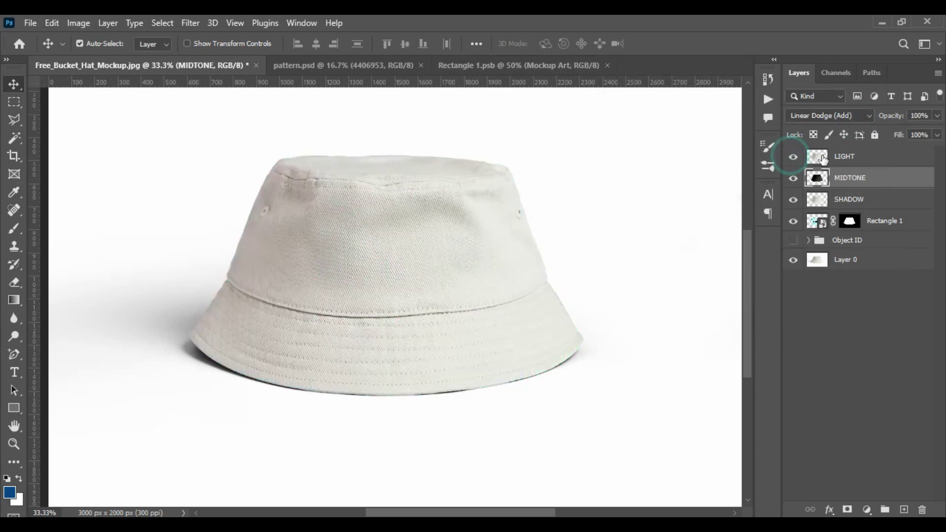
{"action": "left_click", "coordinate": [838, 157]}
{"action": "left_click", "coordinate": [870, 117]}
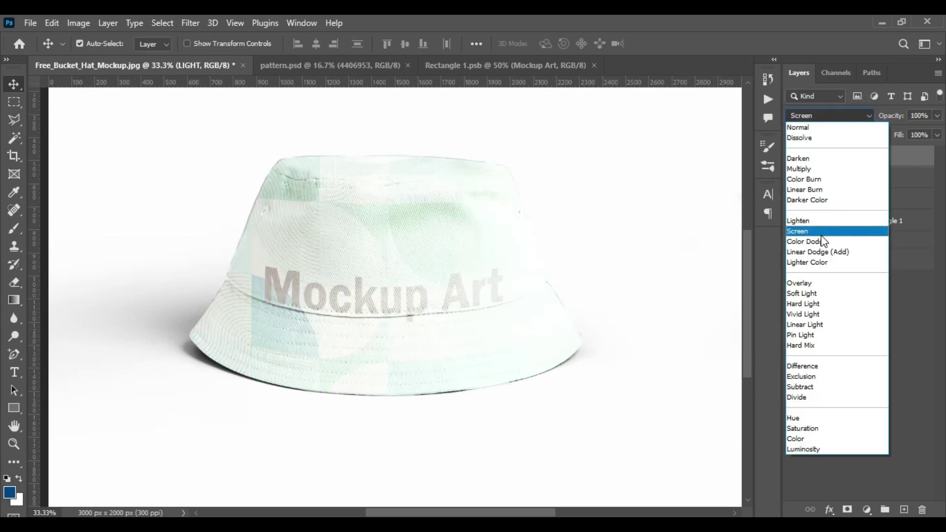
{"action": "left_click", "coordinate": [823, 233]}
Step: Apply Levels to LIGHT with input black 240 and output white 213
{"action": "left_click", "coordinate": [80, 22]}
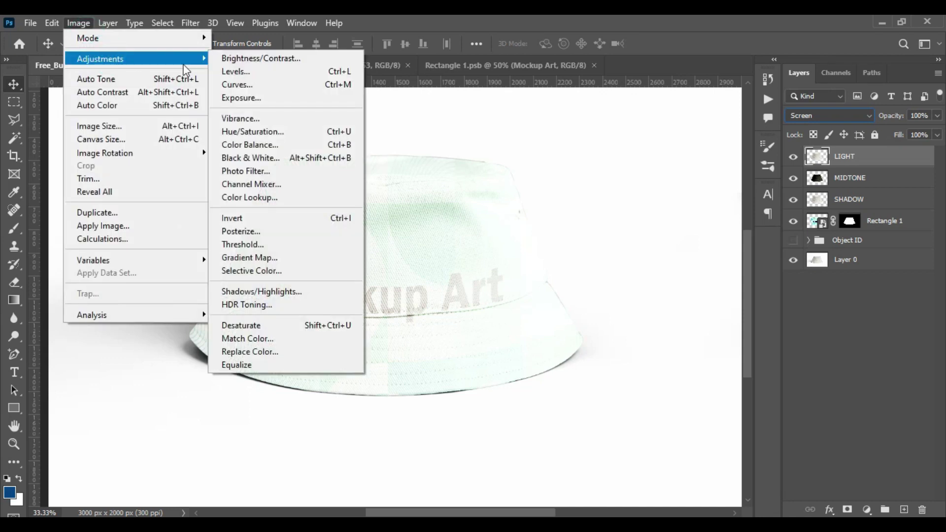
{"action": "left_click", "coordinate": [241, 72]}
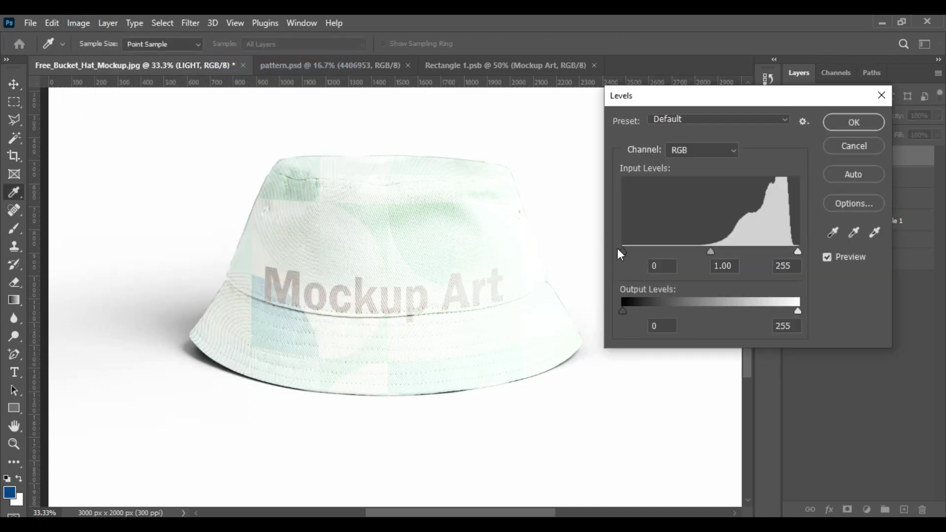
{"action": "left_click_drag", "start_coordinate": [623, 251], "coordinate": [787, 243]}
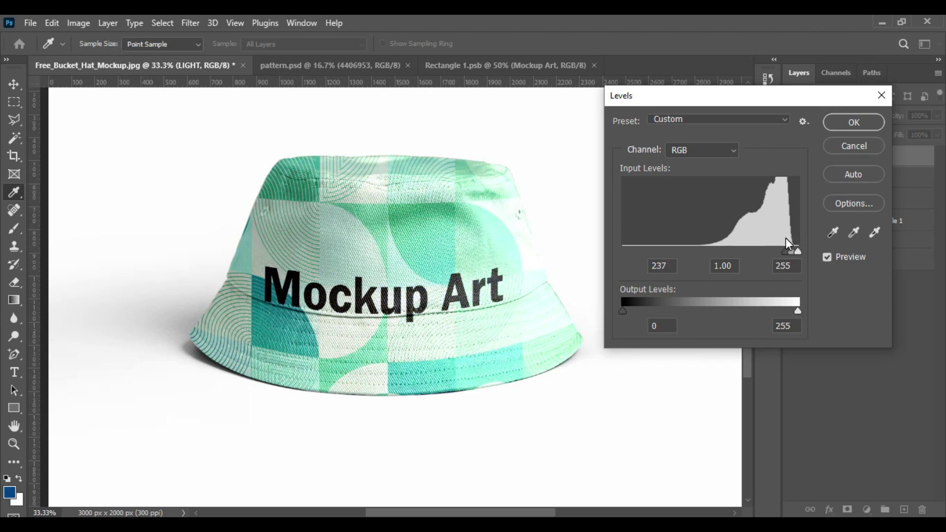
{"action": "mouse_move", "coordinate": [798, 311]}
{"action": "left_mouse_down"}
{"action": "mouse_move", "coordinate": [739, 314]}
{"action": "mouse_move", "coordinate": [749, 309]}
{"action": "left_mouse_up"}
{"action": "left_click_drag", "start_coordinate": [781, 253], "coordinate": [787, 253]}
{"action": "mouse_move", "coordinate": [741, 314]}
{"action": "left_mouse_down"}
{"action": "mouse_move", "coordinate": [676, 318]}
{"action": "mouse_move", "coordinate": [769, 310]}
{"action": "left_mouse_up"}
{"action": "mouse_move", "coordinate": [789, 253]}
{"action": "left_mouse_down"}
{"action": "mouse_move", "coordinate": [797, 250]}
{"action": "mouse_move", "coordinate": [788, 252]}
{"action": "left_mouse_up"}
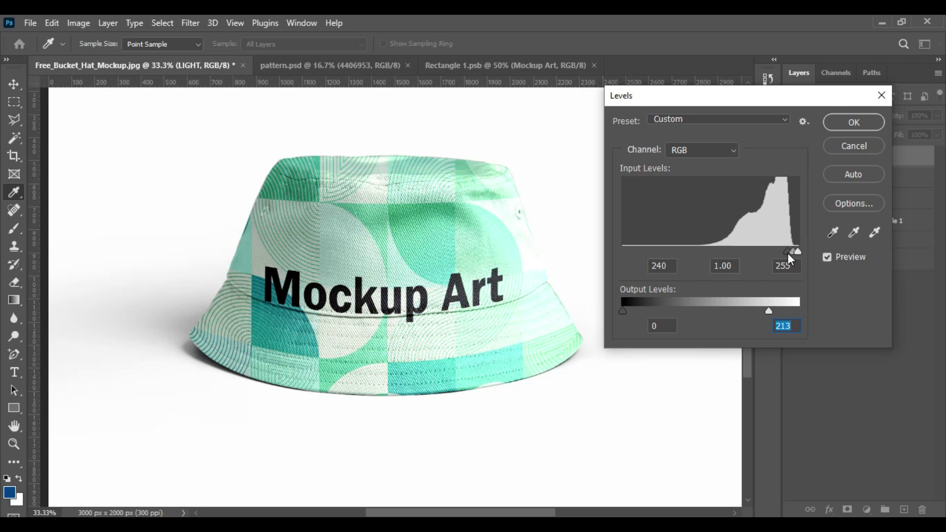
{"action": "left_click", "coordinate": [857, 123]}
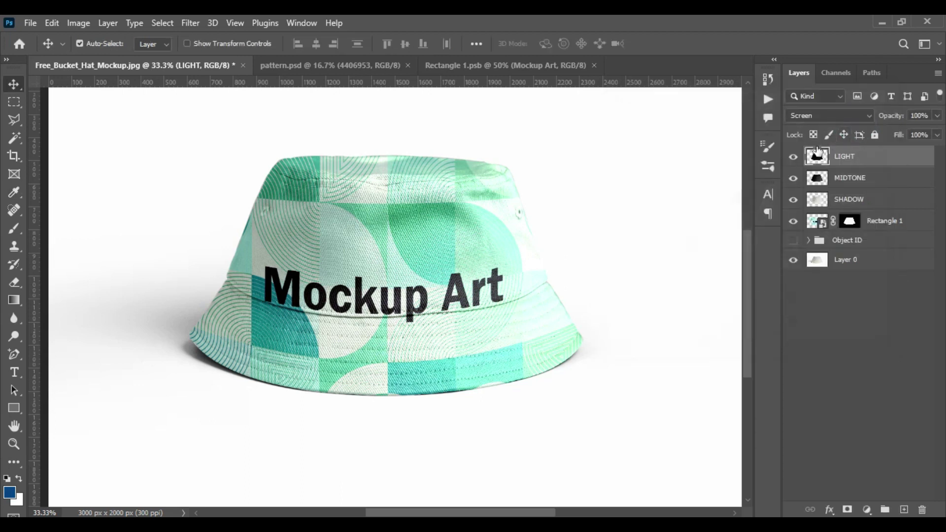
Step: Give MIDTONE a second Levels pass with input black 219 and output white 176
{"action": "left_click", "coordinate": [793, 160]}
{"action": "left_click", "coordinate": [793, 178]}
{"action": "left_click", "coordinate": [818, 179]}
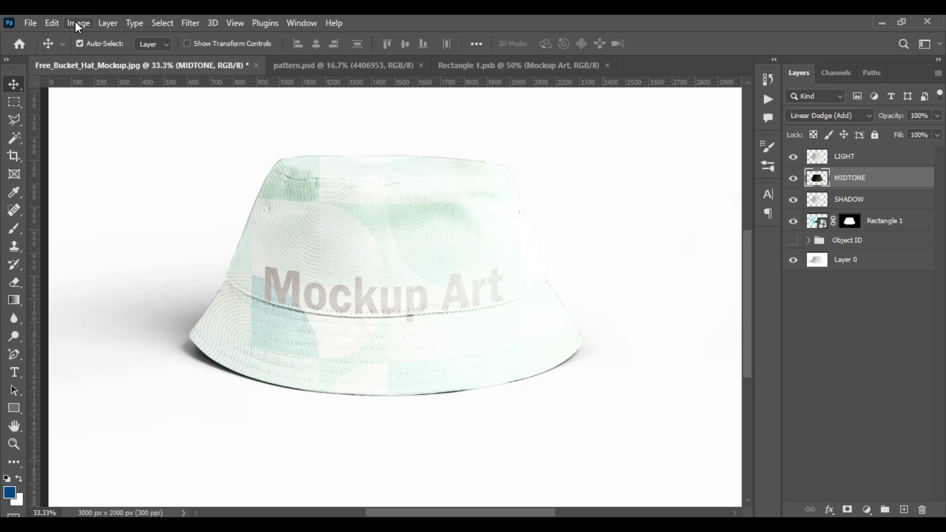
{"action": "left_click", "coordinate": [74, 22]}
{"action": "mouse_move", "coordinate": [99, 58]}
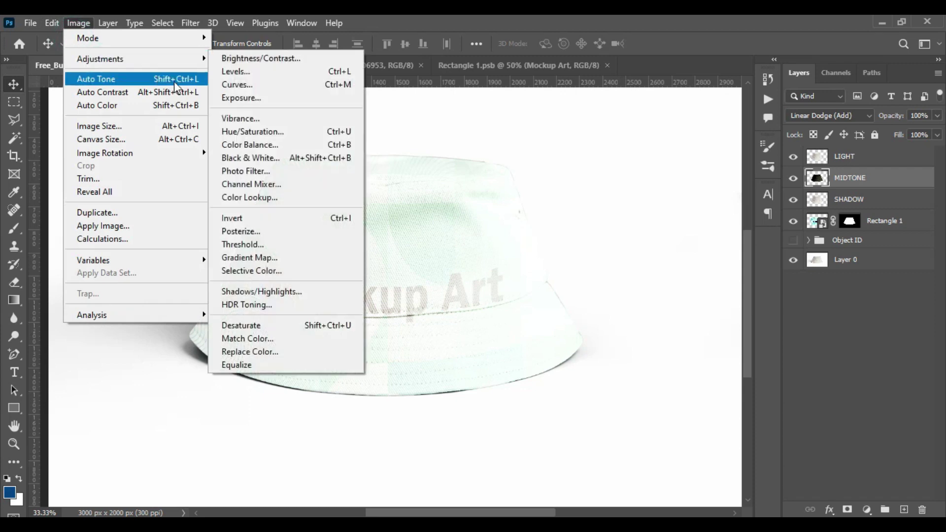
{"action": "left_click", "coordinate": [242, 72]}
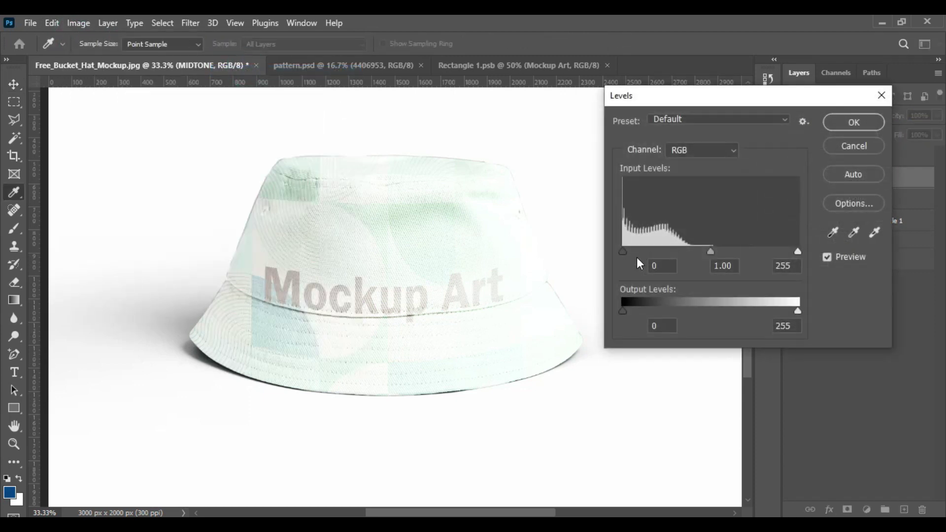
{"action": "left_click_drag", "start_coordinate": [623, 250], "coordinate": [758, 257]}
{"action": "left_click_drag", "start_coordinate": [761, 250], "coordinate": [776, 251]}
{"action": "left_click_drag", "start_coordinate": [749, 316], "coordinate": [745, 314]}
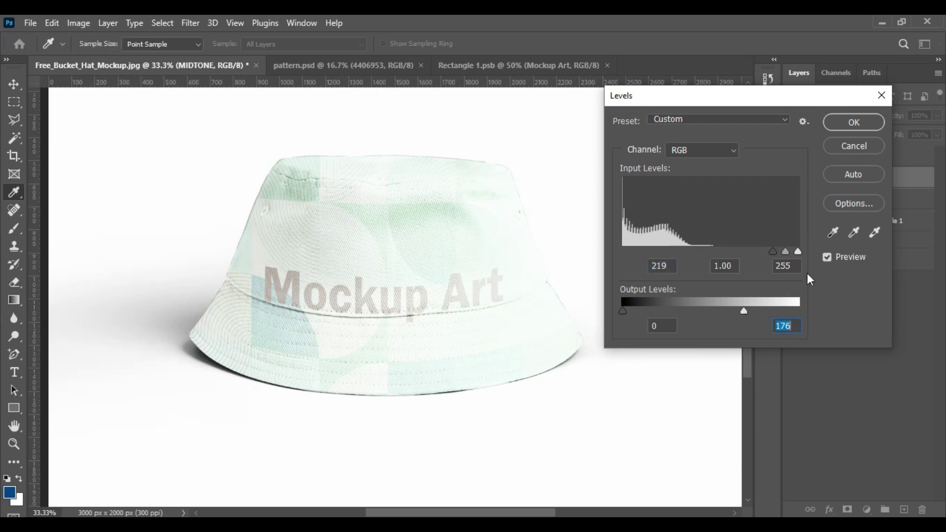
{"action": "left_click", "coordinate": [857, 147]}
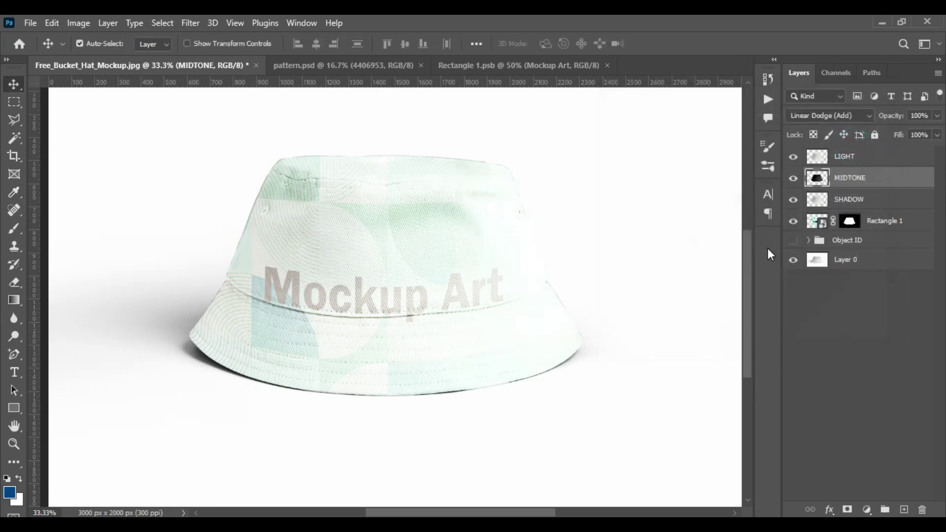
Step: Hide LIGHT and undo MIDTONE's latest Levels change
{"action": "key", "text": "ctrl"}
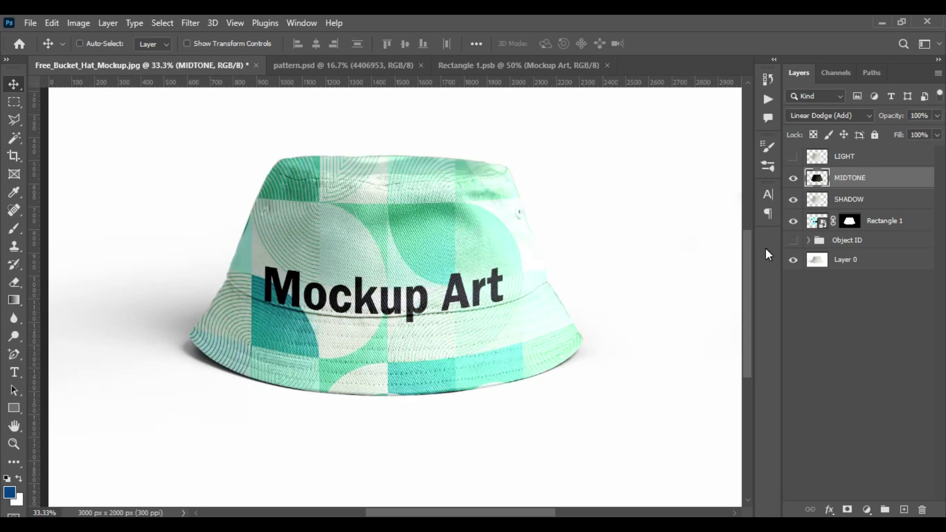
{"action": "left_click", "coordinate": [845, 181]}
{"action": "key", "text": "ctrl+i"}
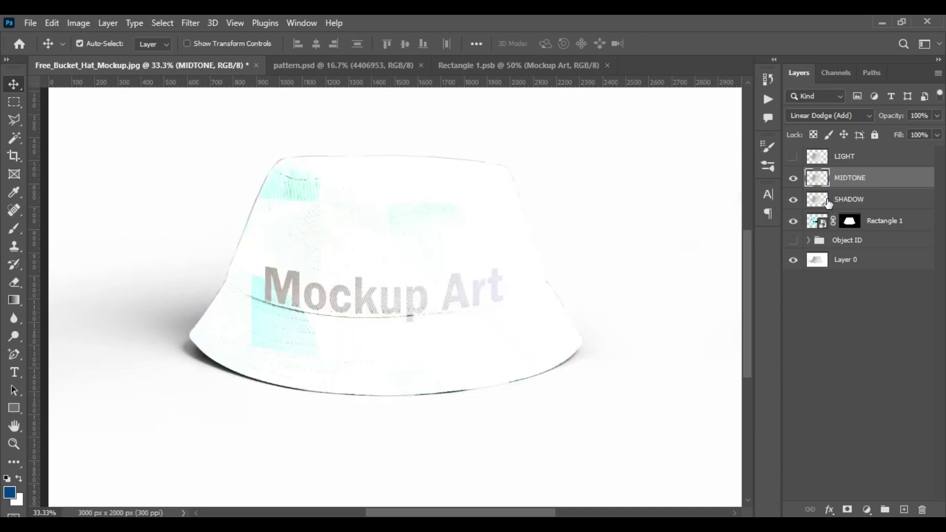
{"action": "left_click", "coordinate": [828, 202]}
{"action": "left_click", "coordinate": [852, 181]}
Step: Keep MIDTONE on Linear Dodge (Add) and cancel out of Curves without changes
{"action": "left_click", "coordinate": [868, 114]}
{"action": "left_click", "coordinate": [831, 253]}
{"action": "left_click", "coordinate": [69, 22]}
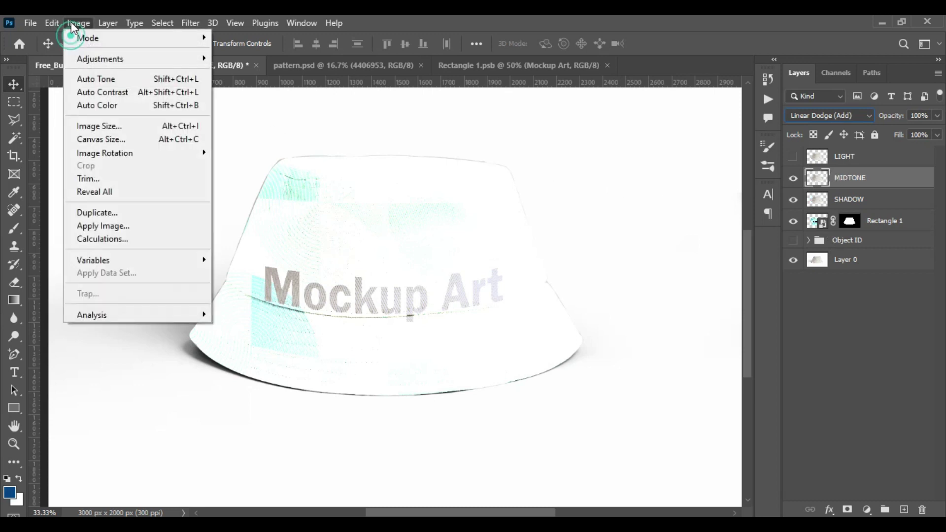
{"action": "left_click", "coordinate": [236, 84]}
{"action": "mouse_move", "coordinate": [99, 58]}
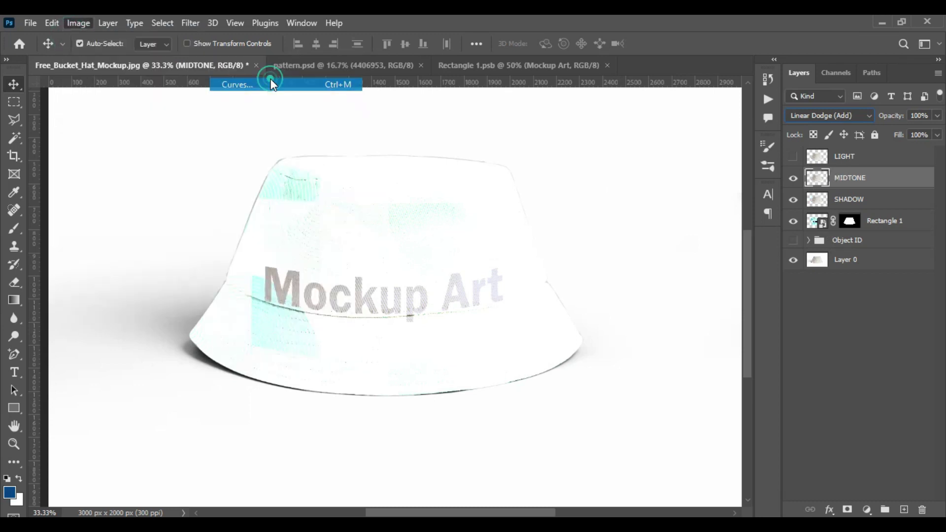
{"action": "left_click", "coordinate": [691, 64]}
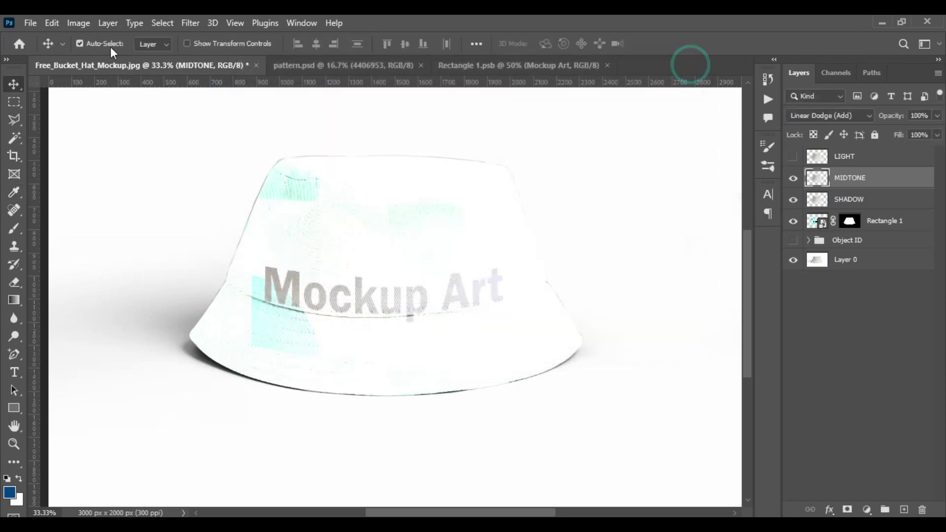
{"action": "left_click", "coordinate": [79, 23]}
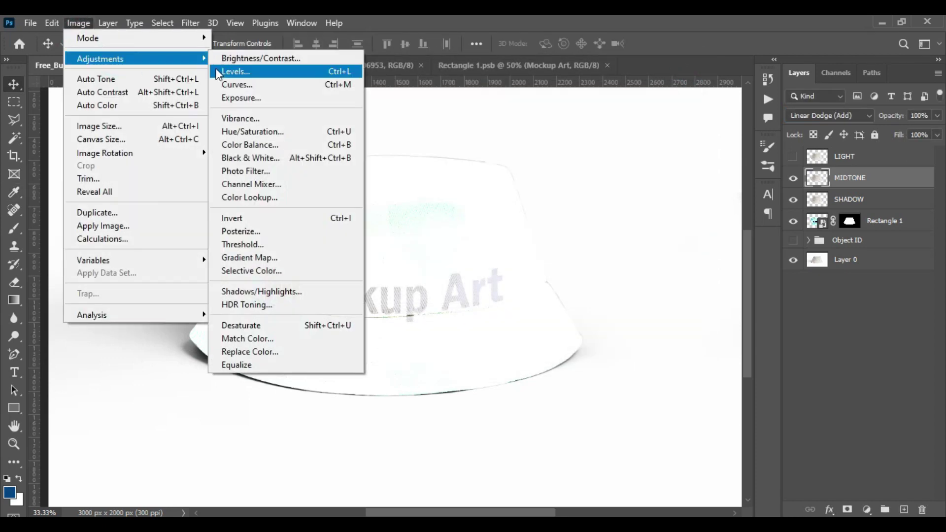
Step: Apply Levels to MIDTONE with input black 224 and output white 143
{"action": "left_click", "coordinate": [235, 72]}
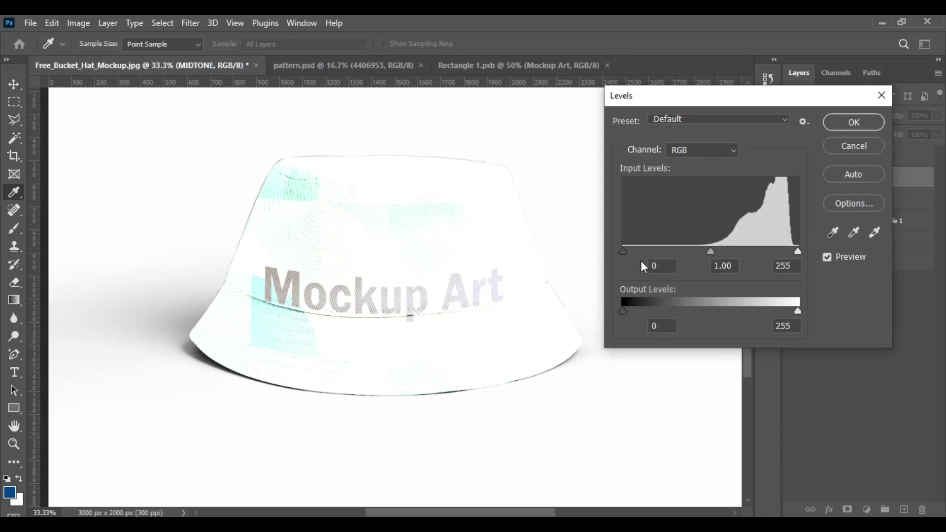
{"action": "left_click_drag", "start_coordinate": [622, 252], "coordinate": [779, 249]}
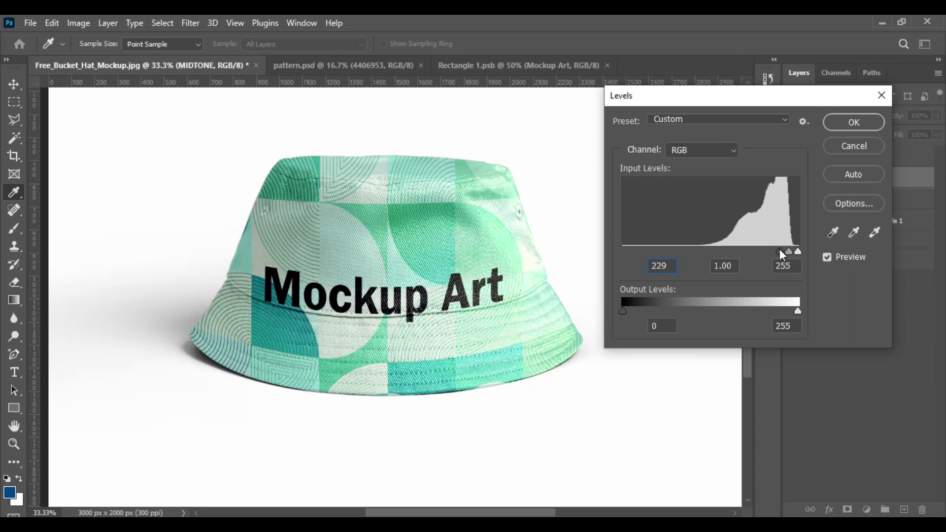
{"action": "left_click_drag", "start_coordinate": [779, 249], "coordinate": [777, 249]}
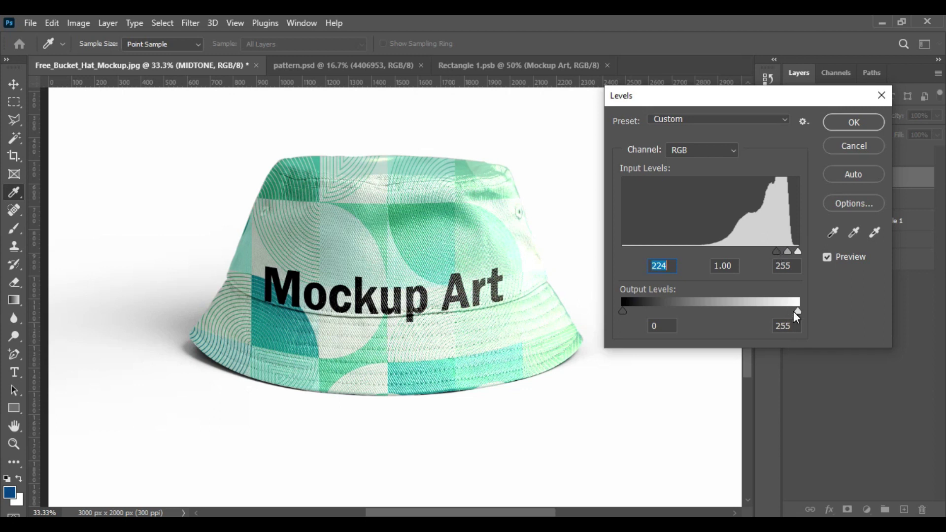
{"action": "left_click_drag", "start_coordinate": [797, 311], "coordinate": [721, 312]}
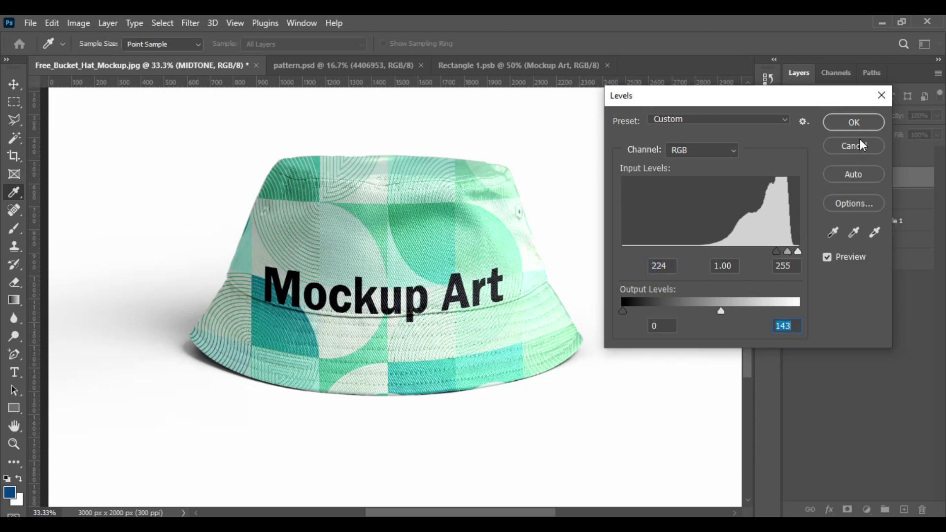
{"action": "left_click", "coordinate": [861, 116]}
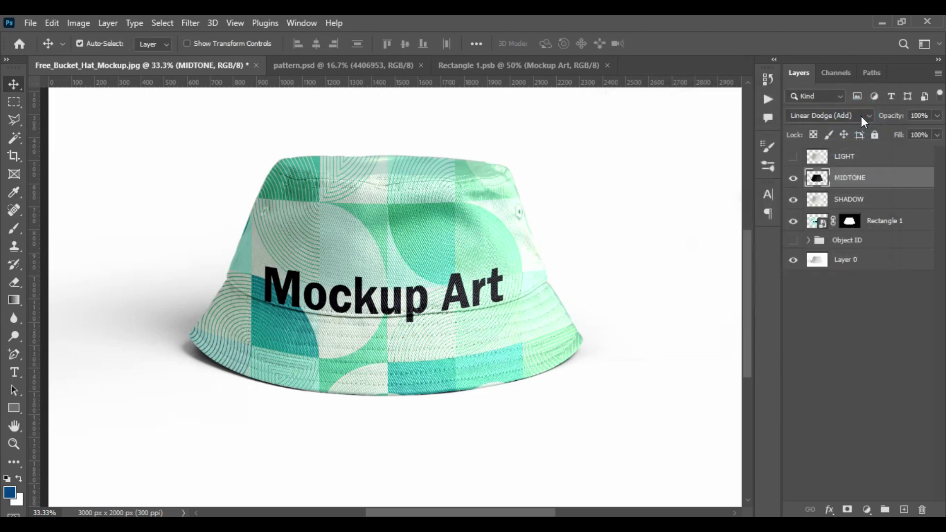
Step: Make the LIGHT layer visible and set its blend mode to Screen
{"action": "left_click", "coordinate": [794, 156]}
{"action": "left_click", "coordinate": [862, 154]}
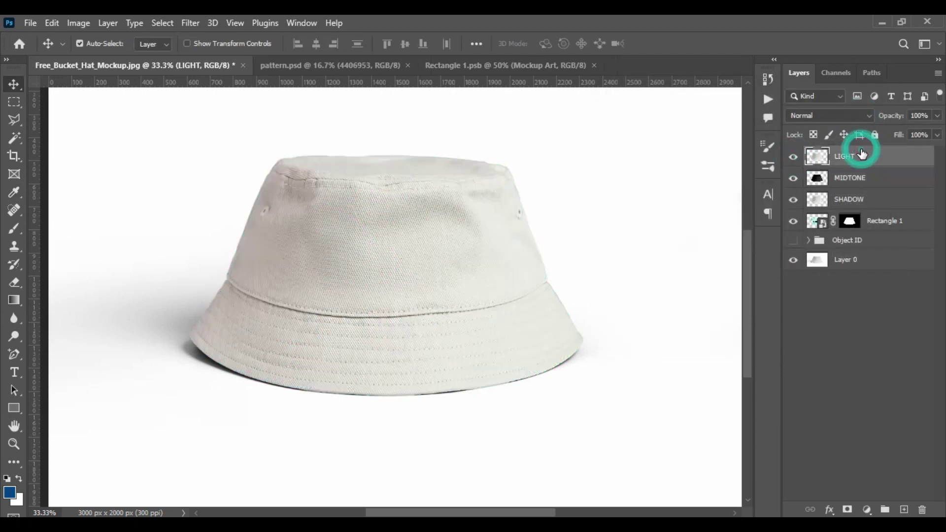
{"action": "left_click", "coordinate": [855, 117]}
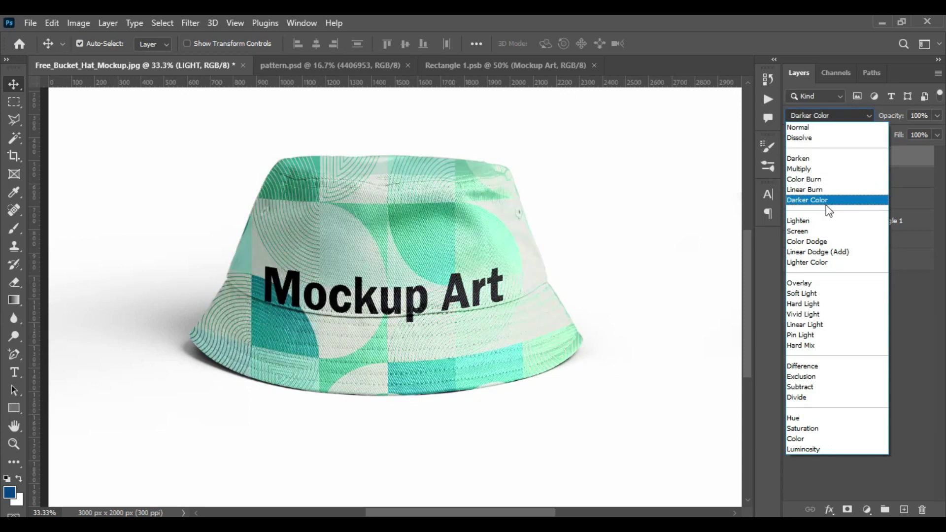
{"action": "left_click", "coordinate": [826, 231]}
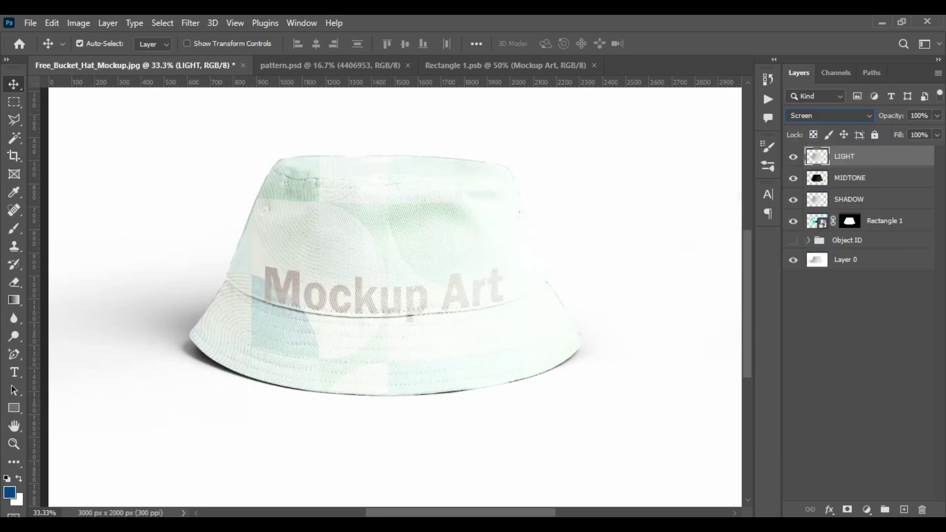
Step: Apply Levels to LIGHT with input black 218 and output white 217
{"action": "left_click", "coordinate": [76, 23]}
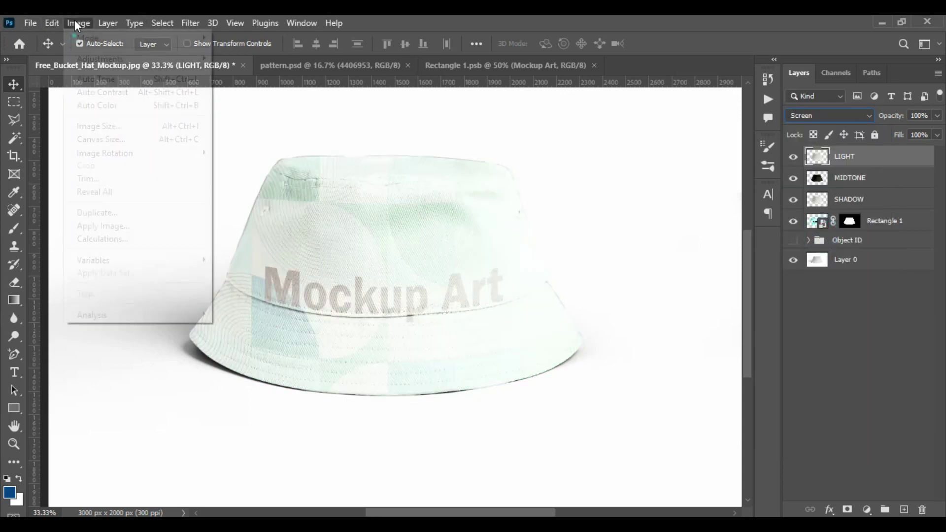
{"action": "mouse_move", "coordinate": [100, 58]}
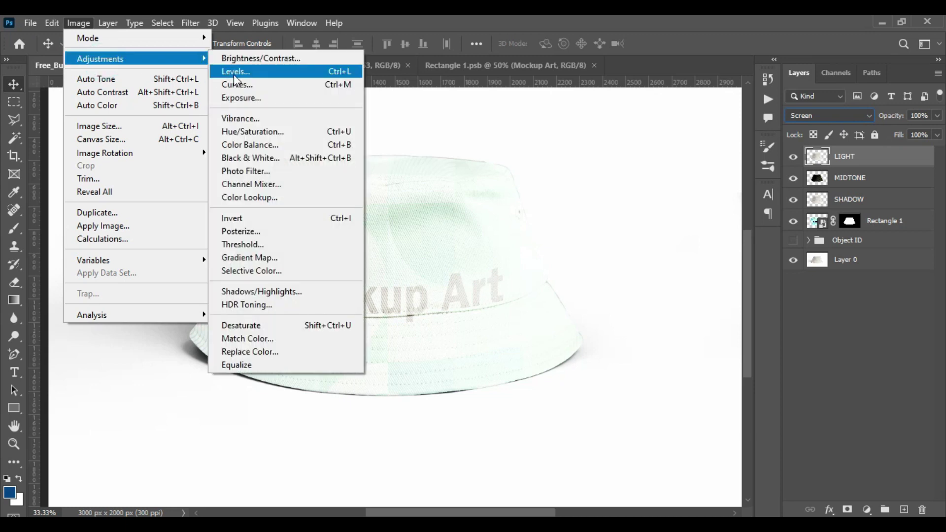
{"action": "left_click", "coordinate": [235, 74]}
{"action": "left_click_drag", "start_coordinate": [624, 252], "coordinate": [786, 249]}
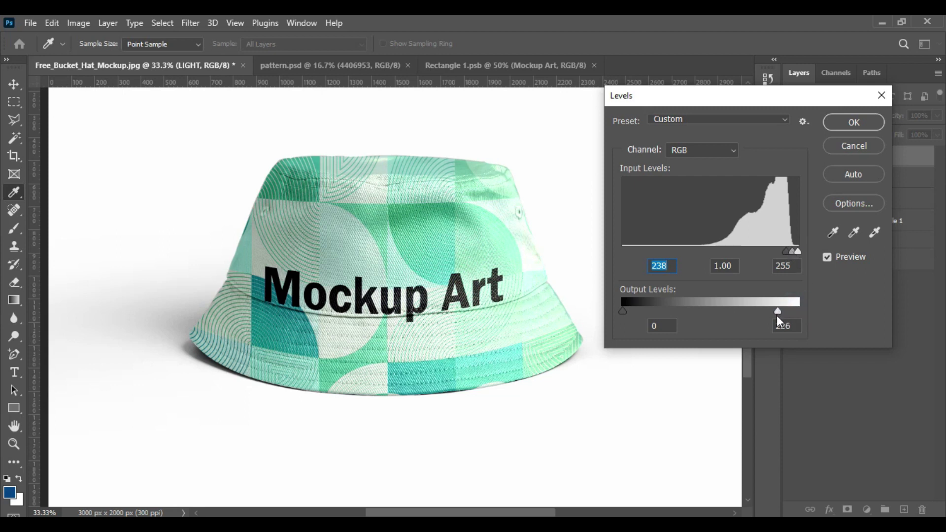
{"action": "left_click_drag", "start_coordinate": [773, 316], "coordinate": [772, 316]}
{"action": "left_click_drag", "start_coordinate": [784, 252], "coordinate": [781, 252]}
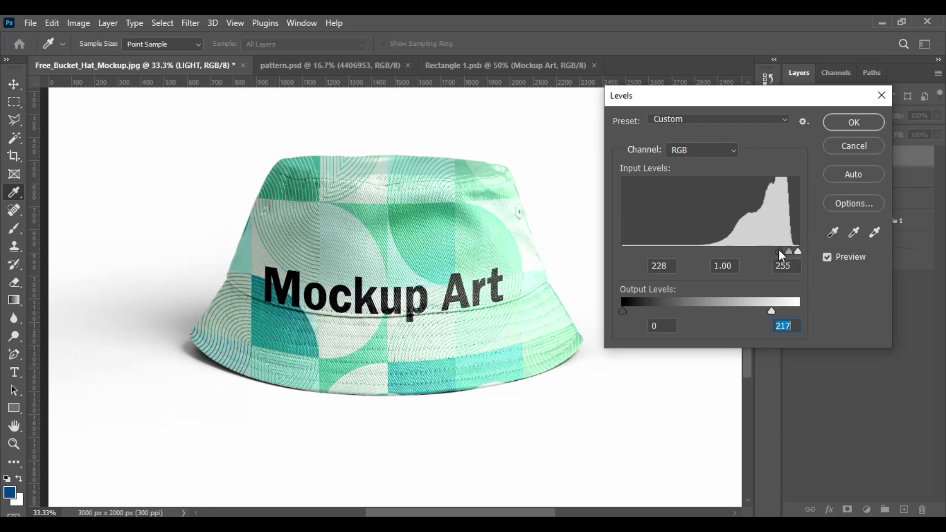
{"action": "left_click", "coordinate": [780, 251]}
{"action": "left_click_drag", "start_coordinate": [785, 253], "coordinate": [773, 253]}
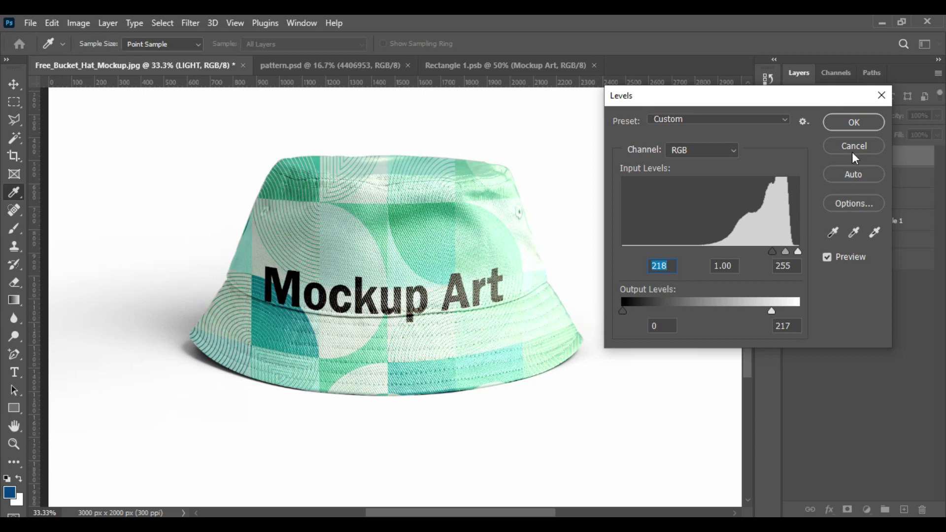
{"action": "left_click", "coordinate": [859, 124]}
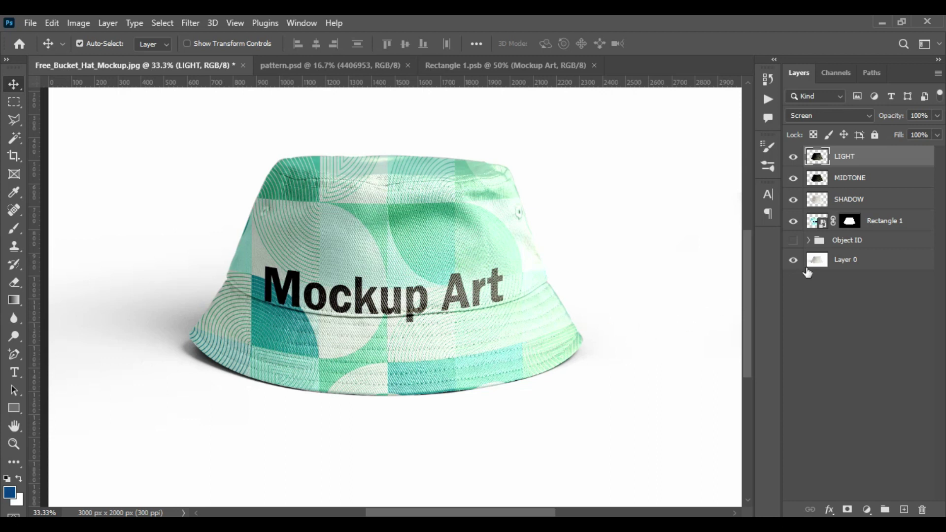
Step: Add a Solid Color fill layer above Layer 0 in light aqua 8af9f0
{"action": "left_click", "coordinate": [823, 262]}
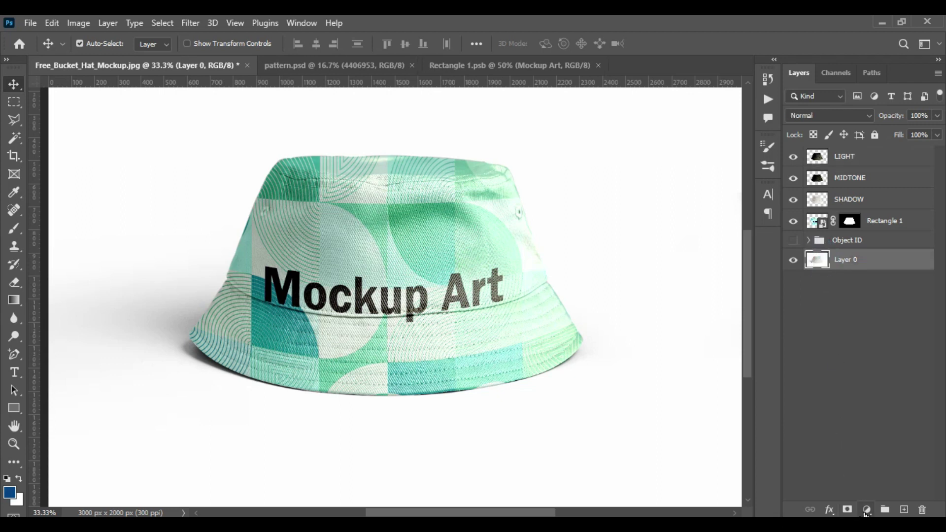
{"action": "left_click", "coordinate": [866, 511]}
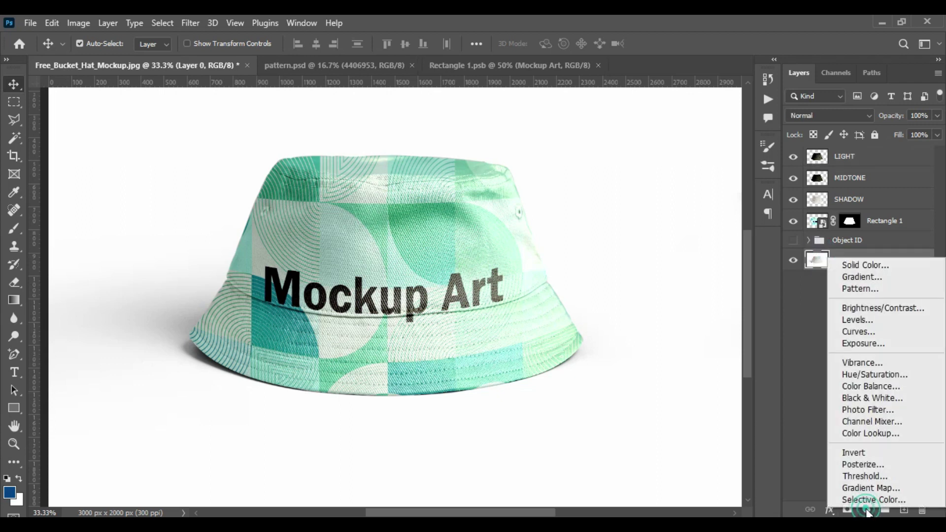
{"action": "left_click", "coordinate": [875, 267]}
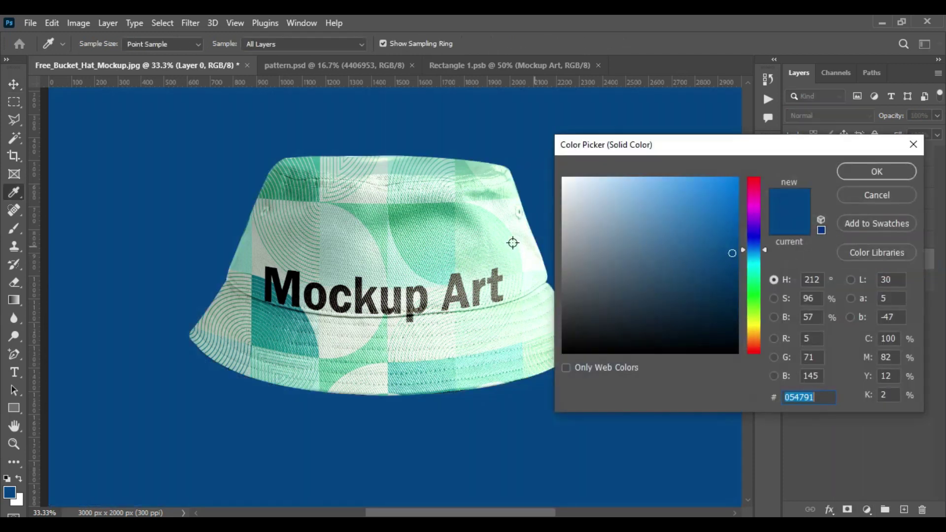
{"action": "left_click", "coordinate": [492, 225]}
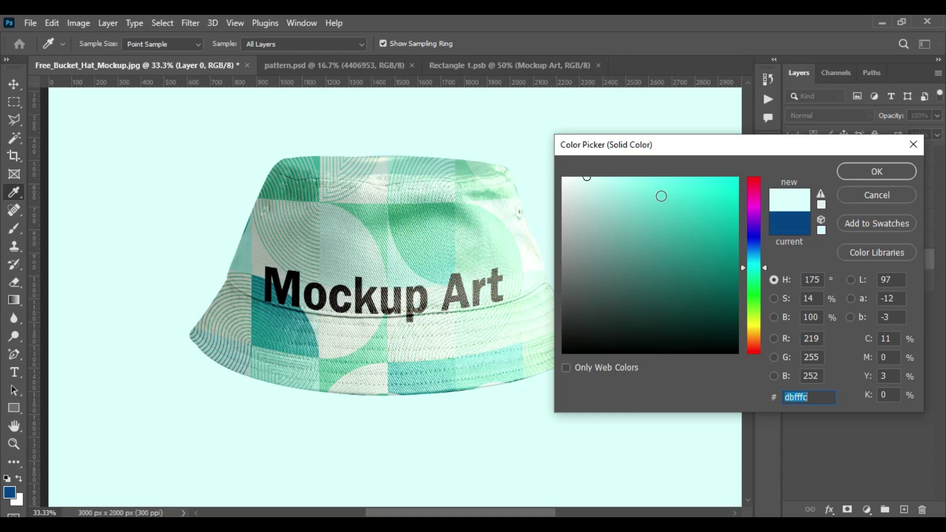
{"action": "left_click", "coordinate": [662, 185]}
{"action": "left_click", "coordinate": [623, 191]}
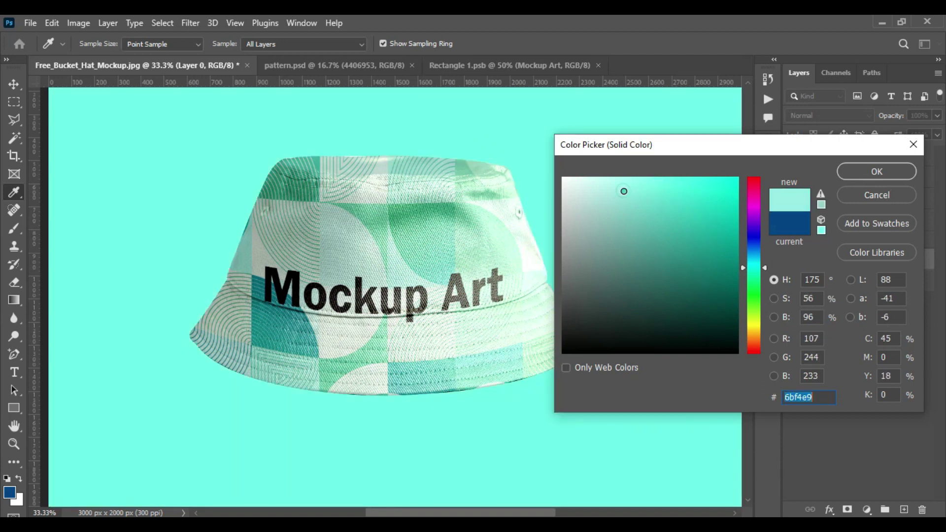
{"action": "left_click_drag", "start_coordinate": [637, 186], "coordinate": [641, 178]}
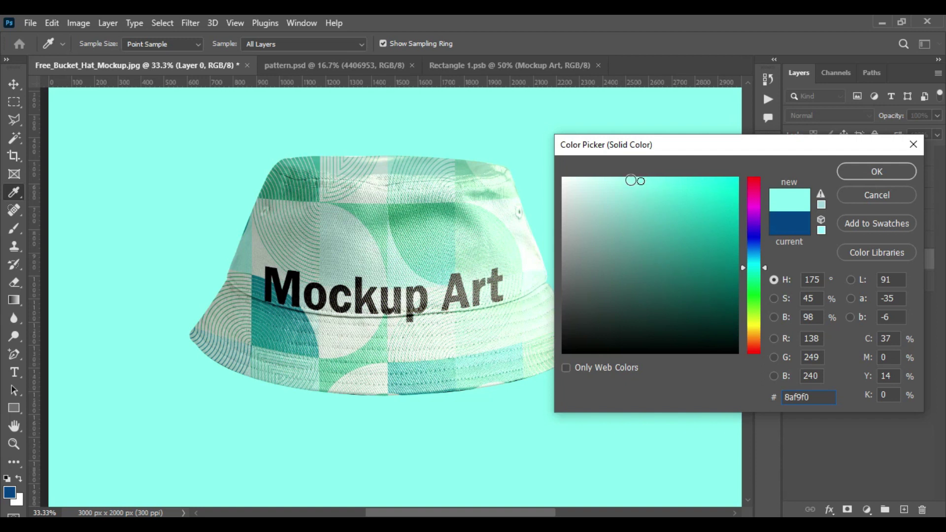
{"action": "left_click", "coordinate": [623, 185]}
Step: Confirm the mint fill, then switch Color Fill 1 from Multiply to Darker Color
{"action": "left_click", "coordinate": [902, 170]}
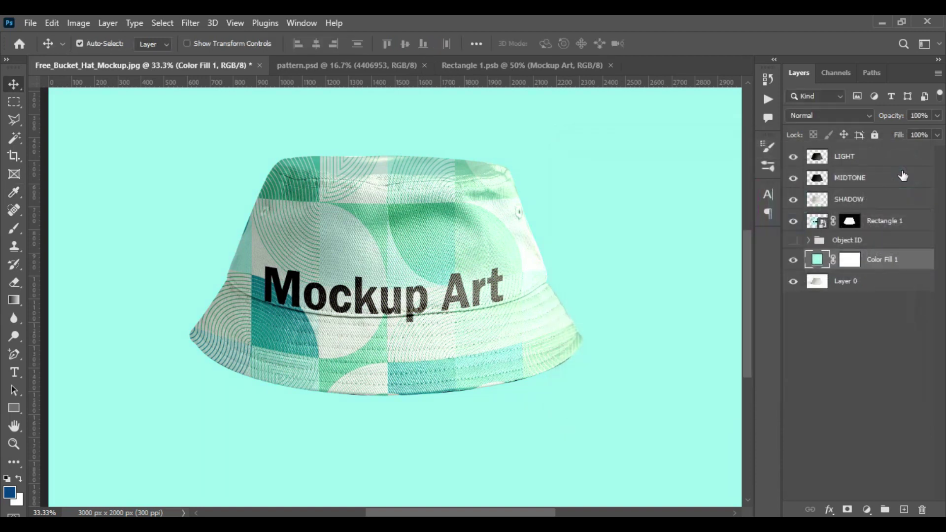
{"action": "left_click", "coordinate": [866, 117]}
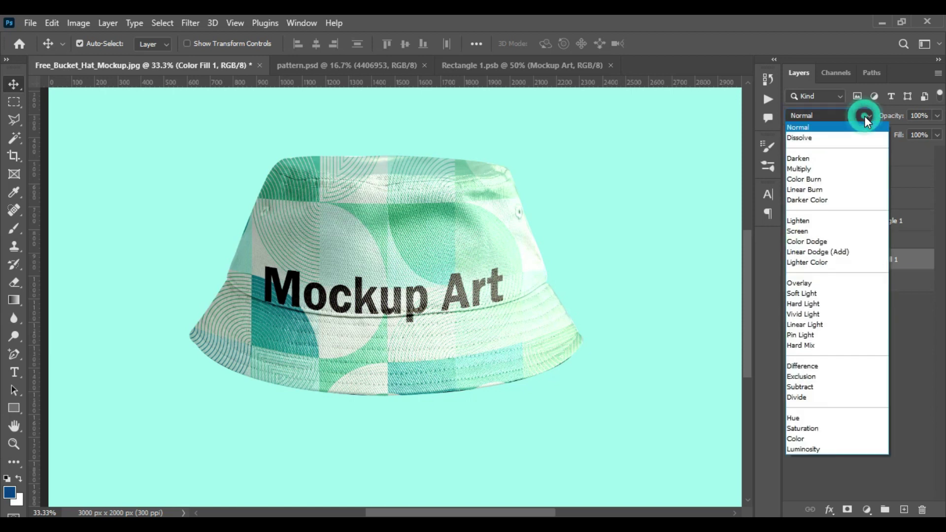
{"action": "left_click", "coordinate": [817, 171]}
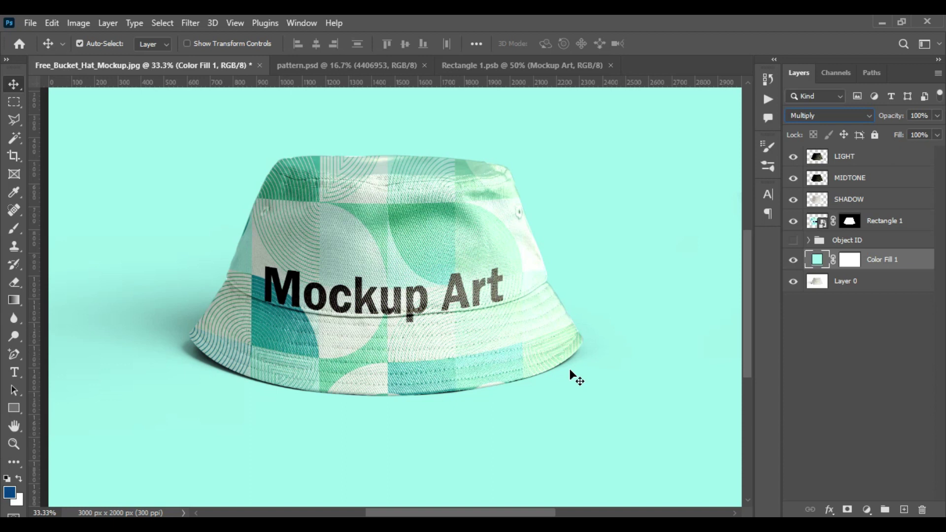
{"action": "key", "text": "shift+plus"}
{"action": "key", "text": "shift+plus"}
{"action": "key", "text": "shift+plus"}
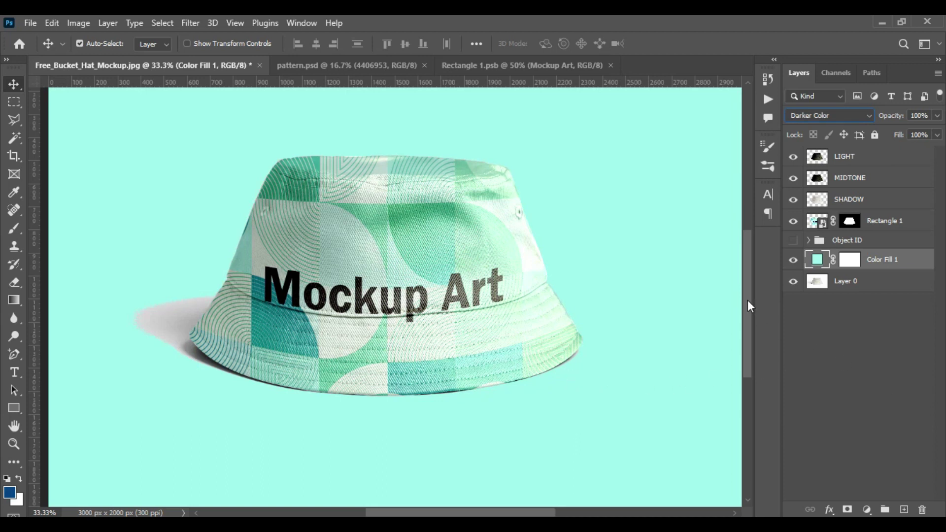
{"action": "left_click_drag", "start_coordinate": [747, 297], "coordinate": [746, 285]}
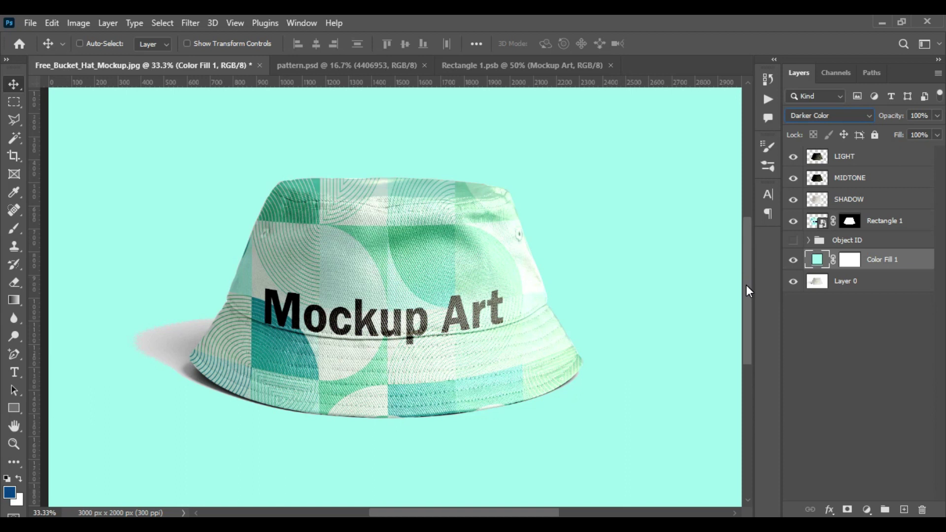
Step: Try Lighten on Color Fill 1, then settle on Linear Burn blending
{"action": "key", "text": "shift+plus"}
{"action": "key", "text": "shift+minus"}
{"action": "key", "text": "shift+minus"}
{"action": "key", "text": "shift+minus"}
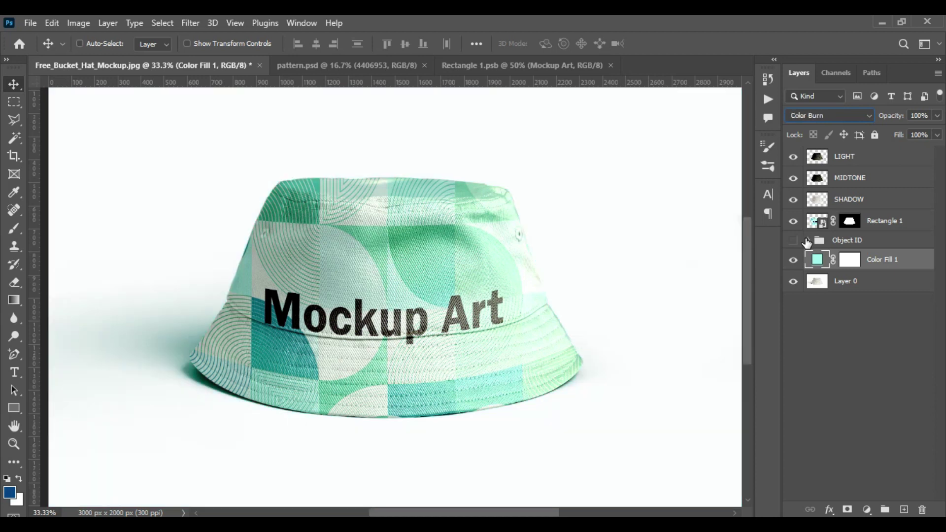
{"action": "key", "text": "ctrl"}
{"action": "left_click", "coordinate": [867, 116]}
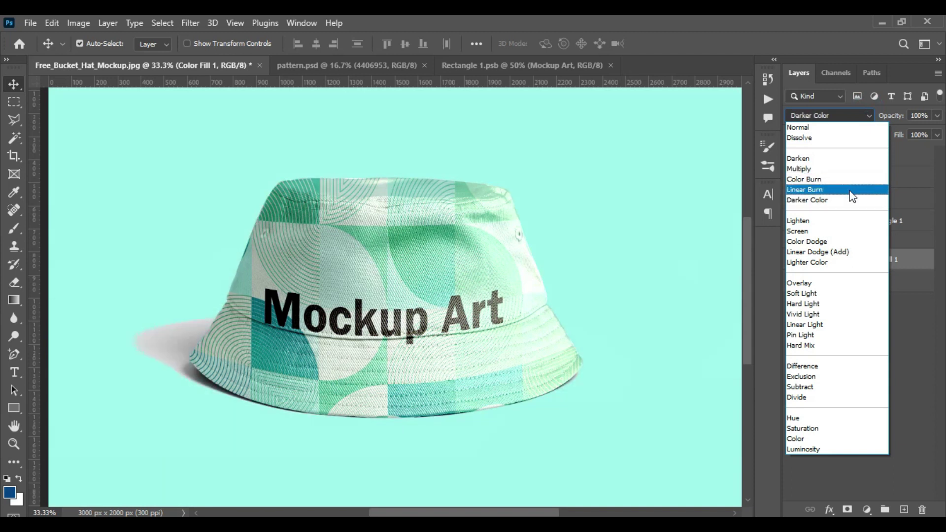
{"action": "left_click", "coordinate": [846, 190]}
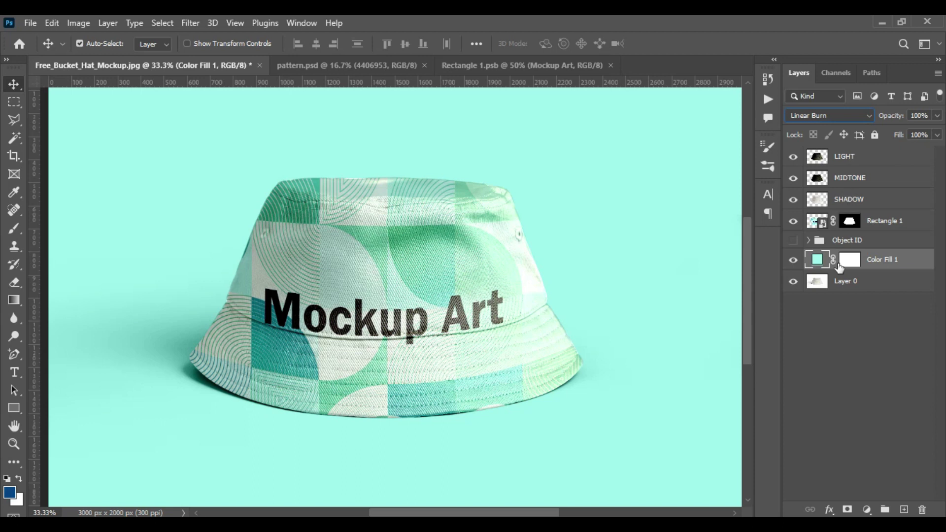
{"action": "mouse_move", "coordinate": [747, 286]}
{"action": "left_mouse_down"}
{"action": "mouse_move", "coordinate": [751, 316]}
{"action": "mouse_move", "coordinate": [759, 287]}
{"action": "left_mouse_up"}
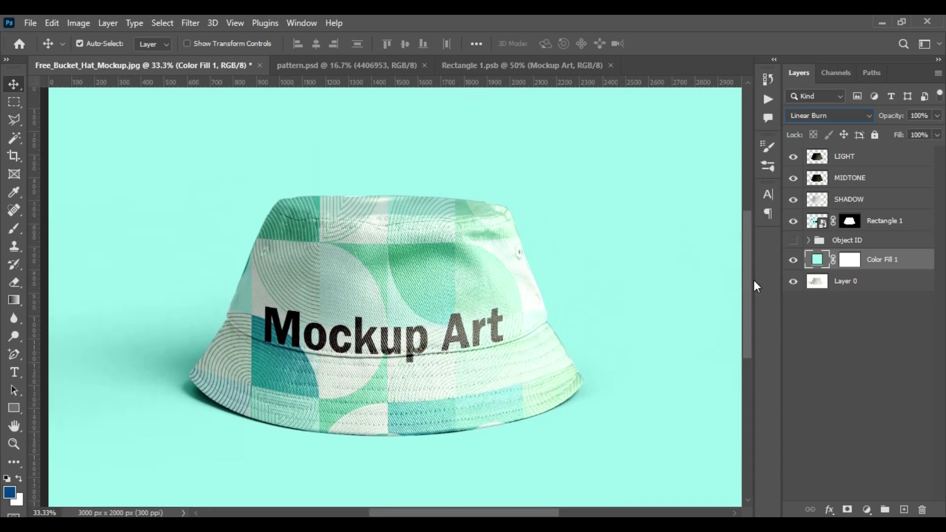